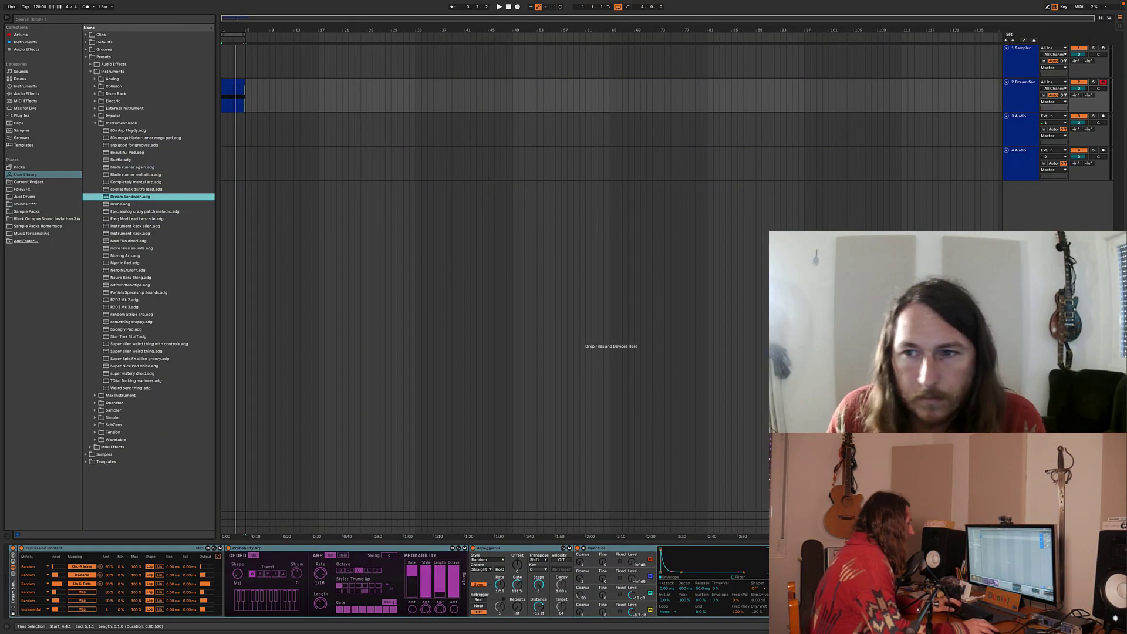
# Step: Delete the Dream Sandwich track, the Sampler track and one audio track, keeping a single audio track
pyautogui.click(1018, 105)
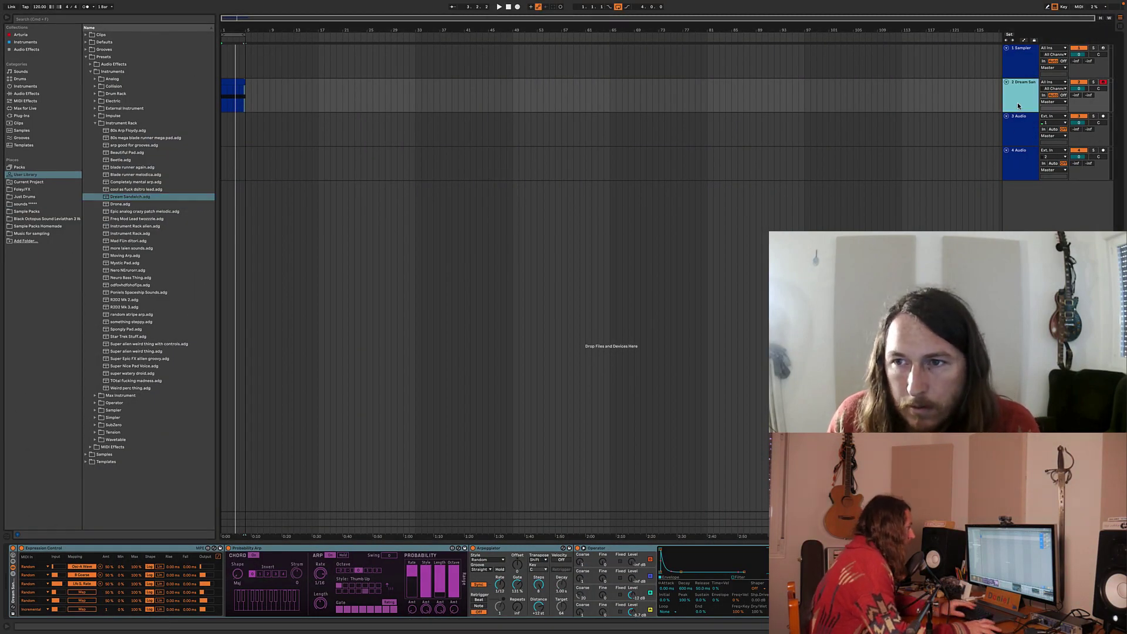
pyautogui.press('Delete')
pyautogui.click(1022, 67)
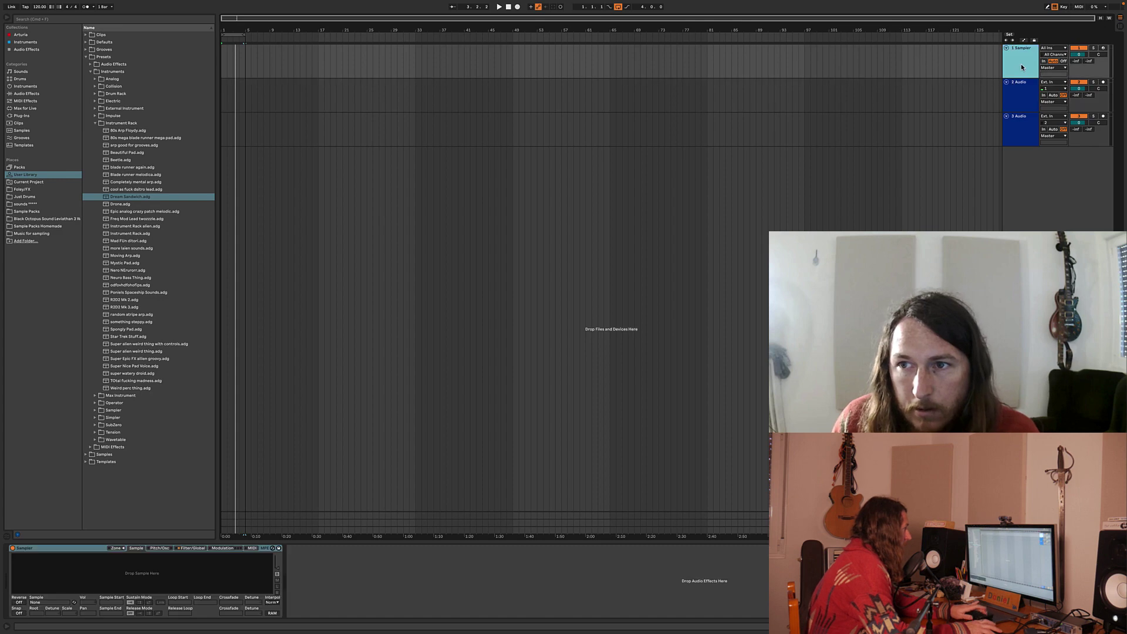
pyautogui.press('Delete')
pyautogui.press('Delete')
# Step: Load the Operator instrument onto a new MIDI track and unfold that track
pyautogui.click(24, 87)
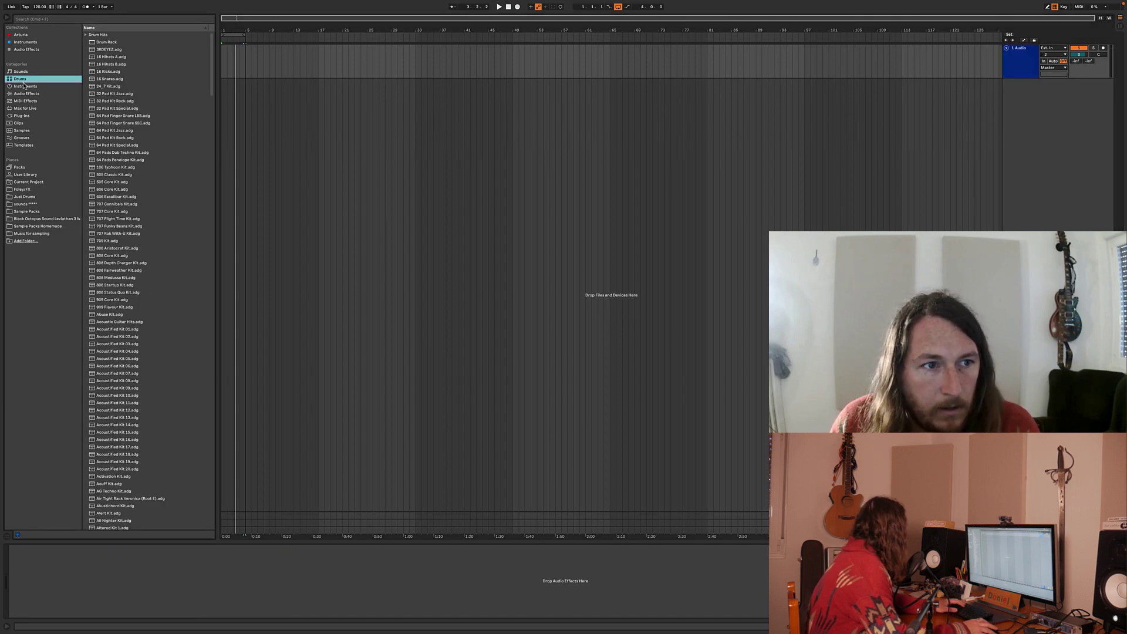
pyautogui.moveTo(100, 101); pyautogui.dragTo(1041, 182)
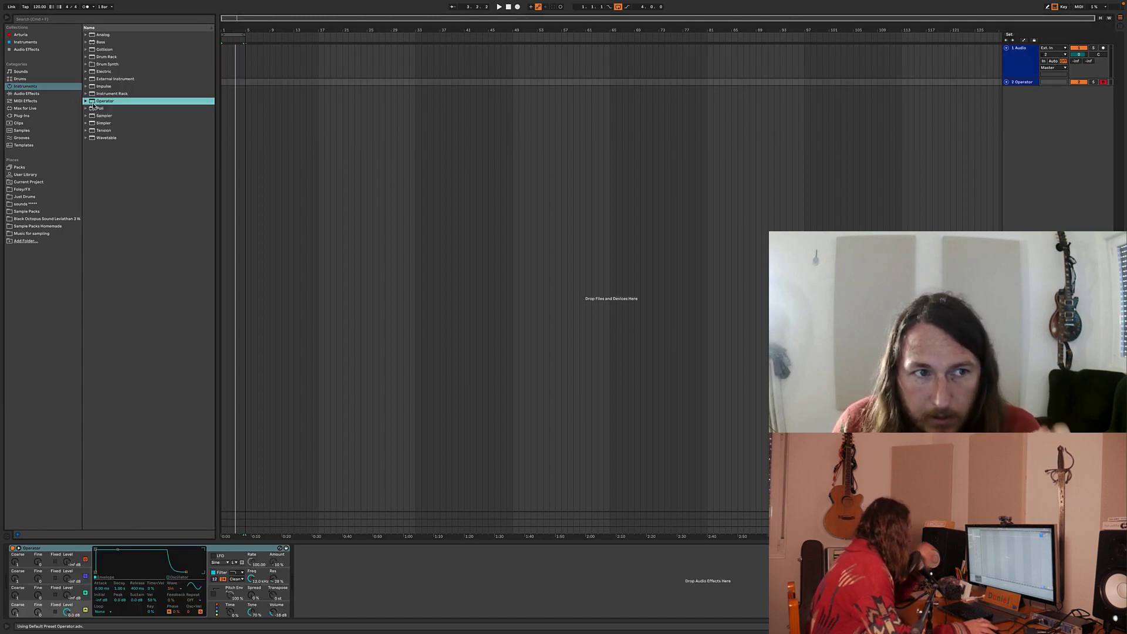
pyautogui.click(1024, 83)
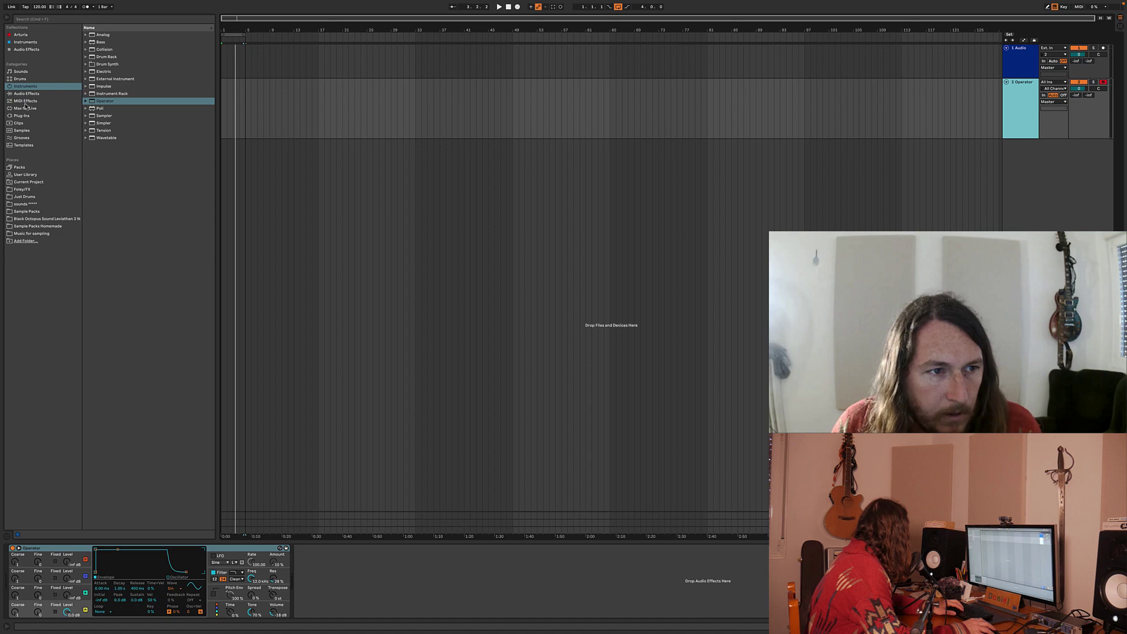
# Step: Add the Shifter audio effect from the Pitch & Modulation folder after Operator, then collapse the folder
pyautogui.click(27, 94)
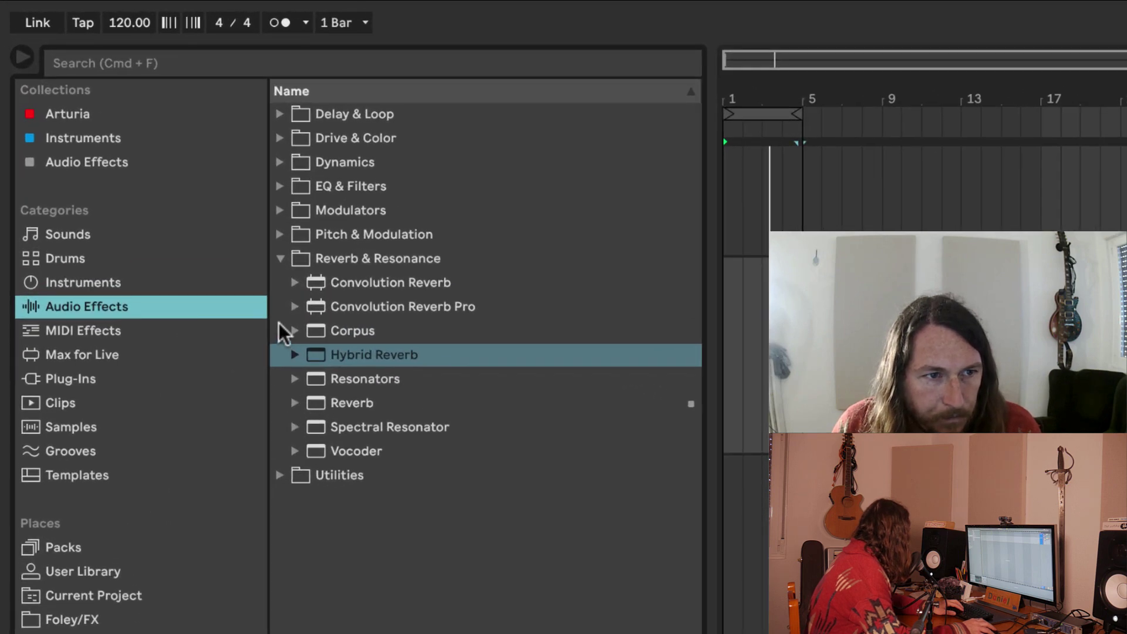
pyautogui.click(85, 78)
pyautogui.click(279, 234)
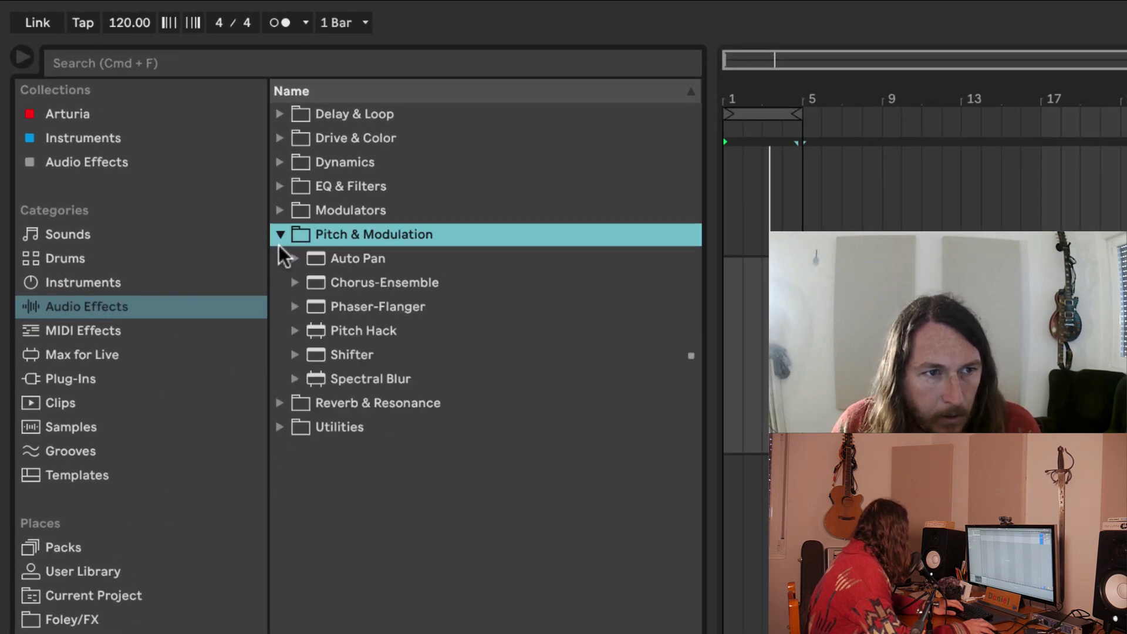
pyautogui.doubleClick(326, 356)
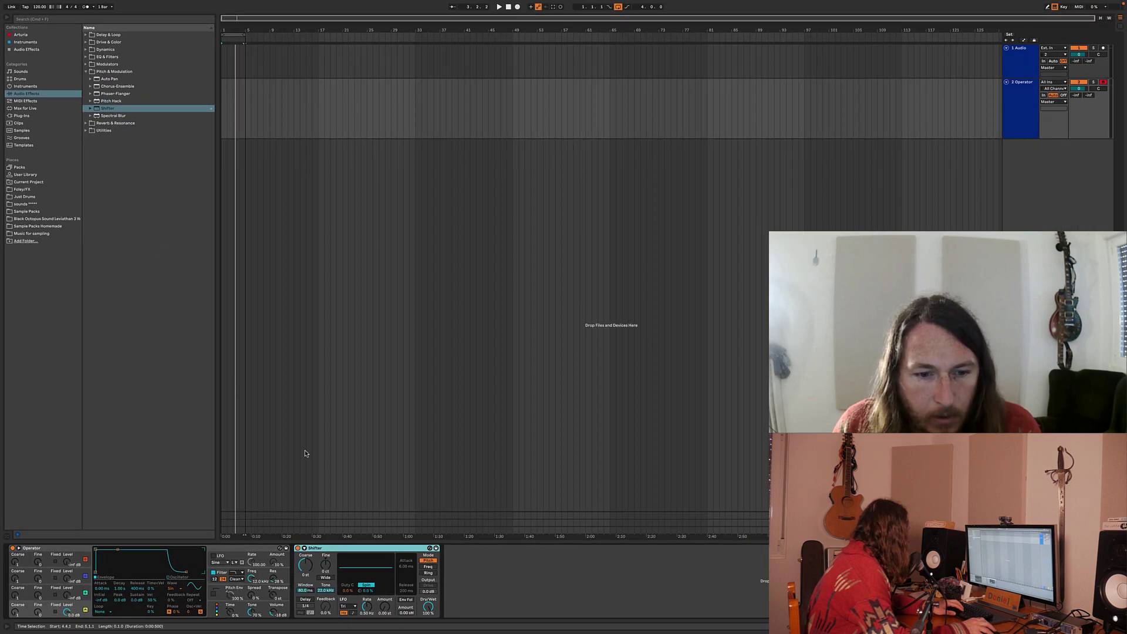
pyautogui.click(86, 72)
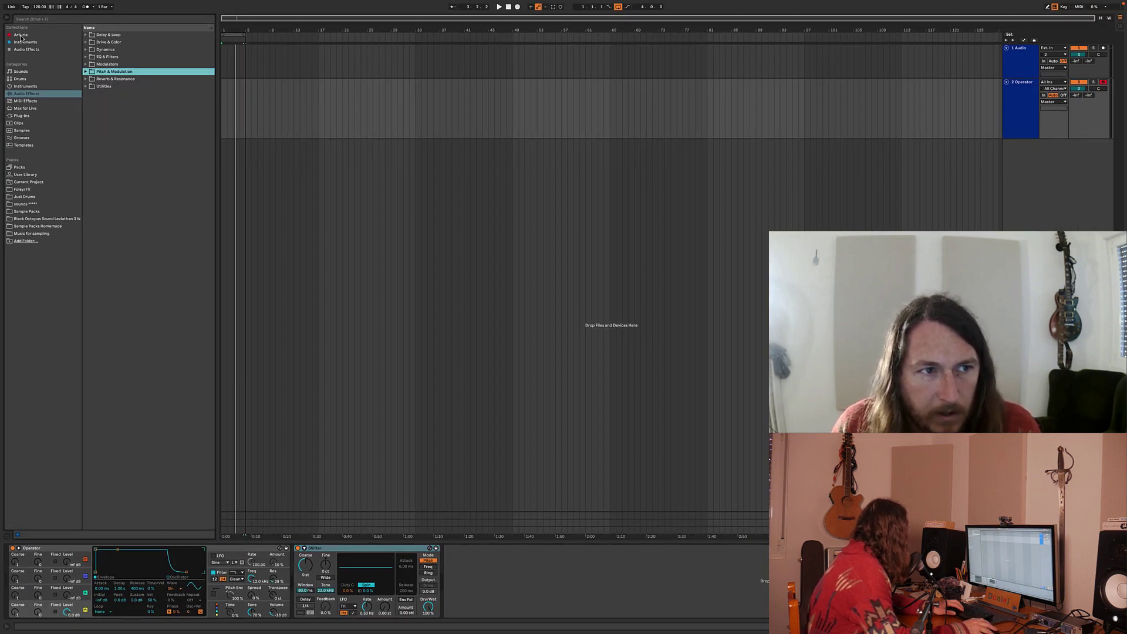
# Step: View the editable list of browser collections and the Arturia collection's contents, then finish editing
pyautogui.click(76, 28)
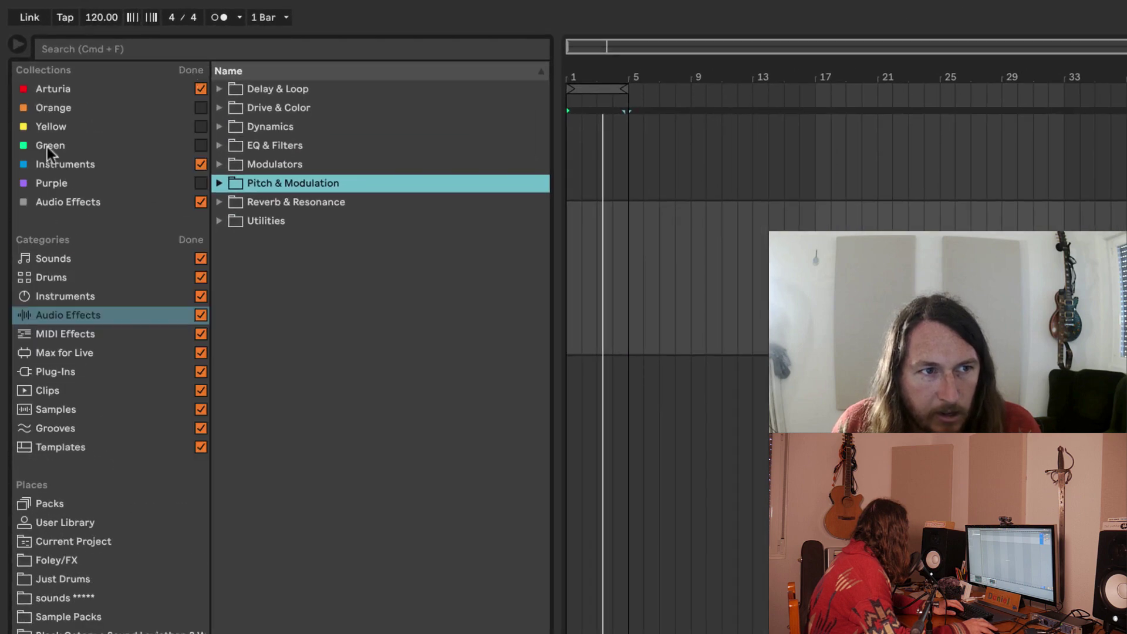
pyautogui.click(51, 90)
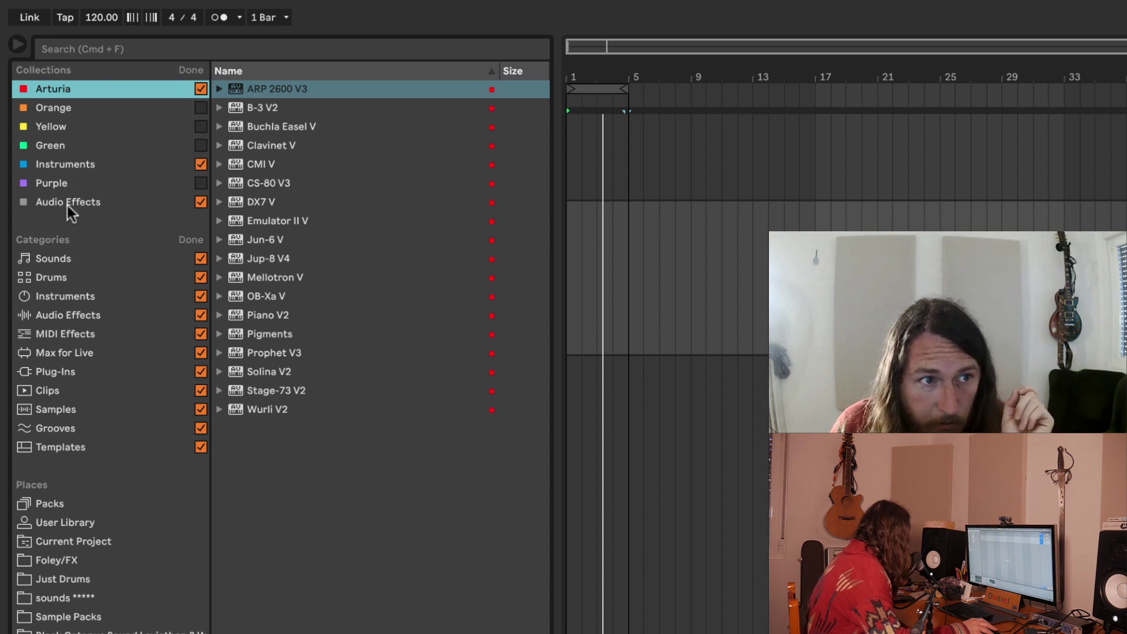
pyautogui.click(190, 70)
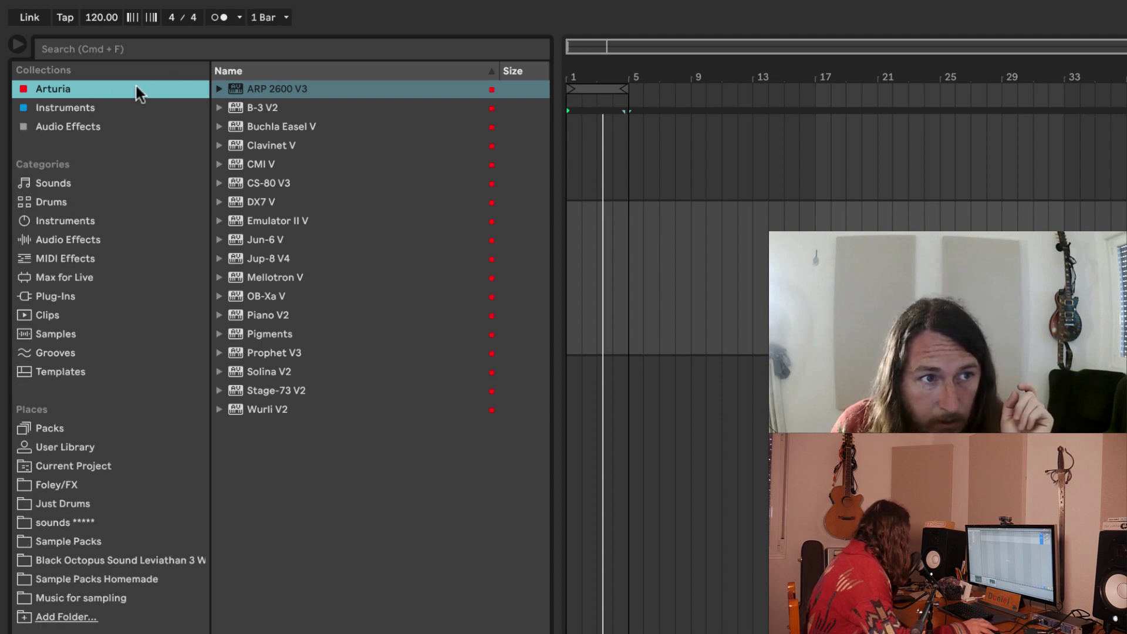
# Step: Examine the collection colours available for Chorus-Ensemble, dismiss them and view the Audio Effects collection
pyautogui.click(96, 238)
pyautogui.click(243, 184)
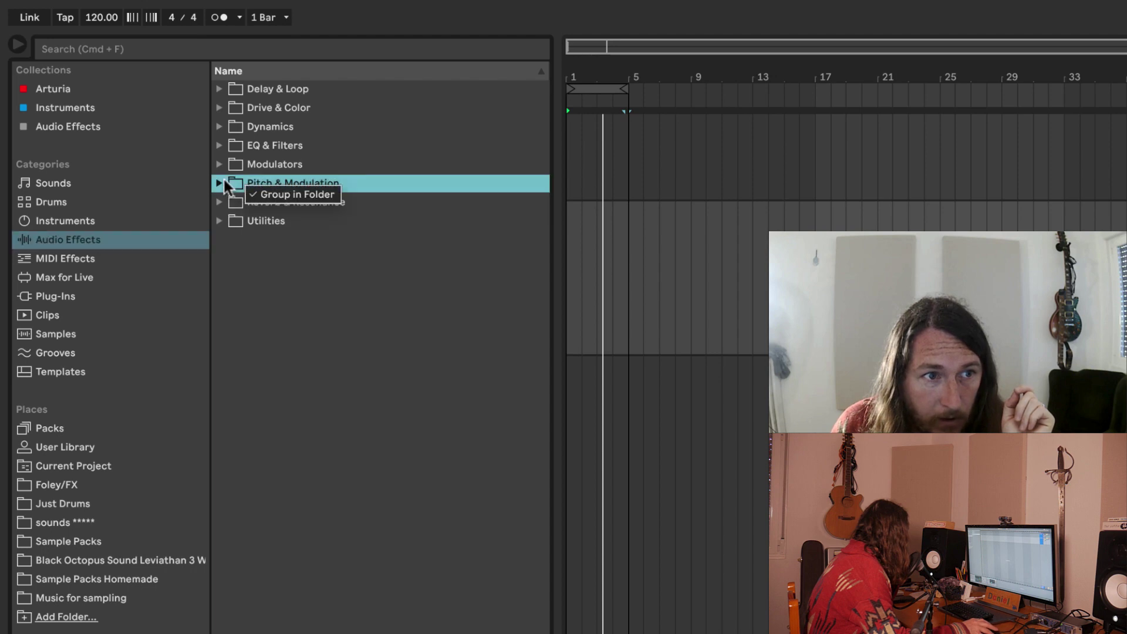
pyautogui.click(220, 183)
pyautogui.rightClick(274, 226)
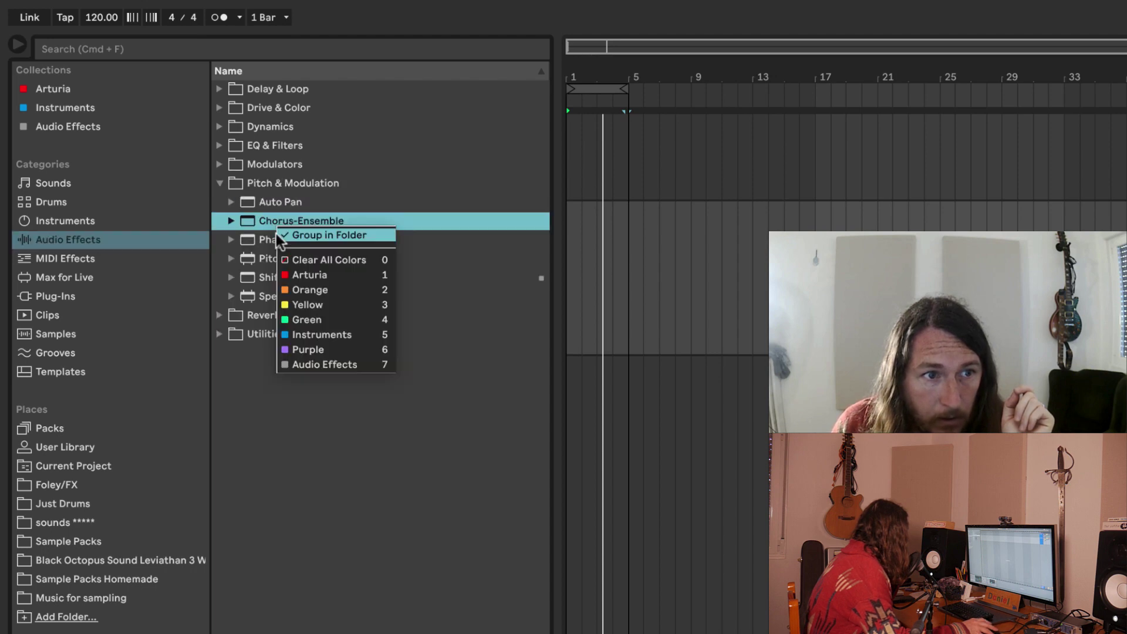
pyautogui.click(354, 547)
pyautogui.click(219, 183)
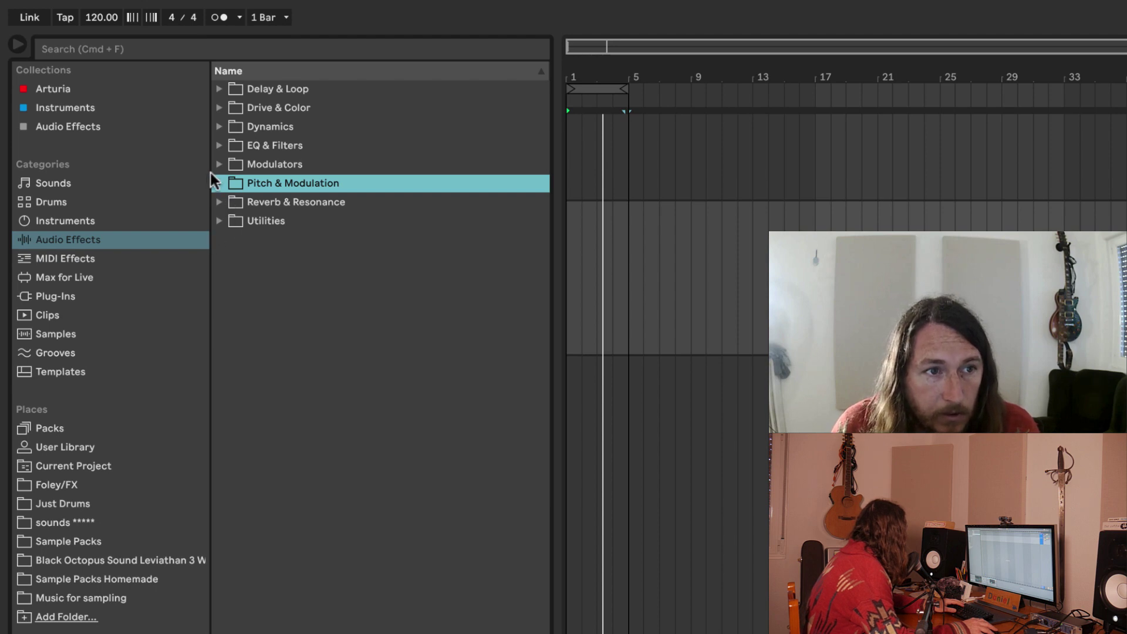
pyautogui.click(82, 130)
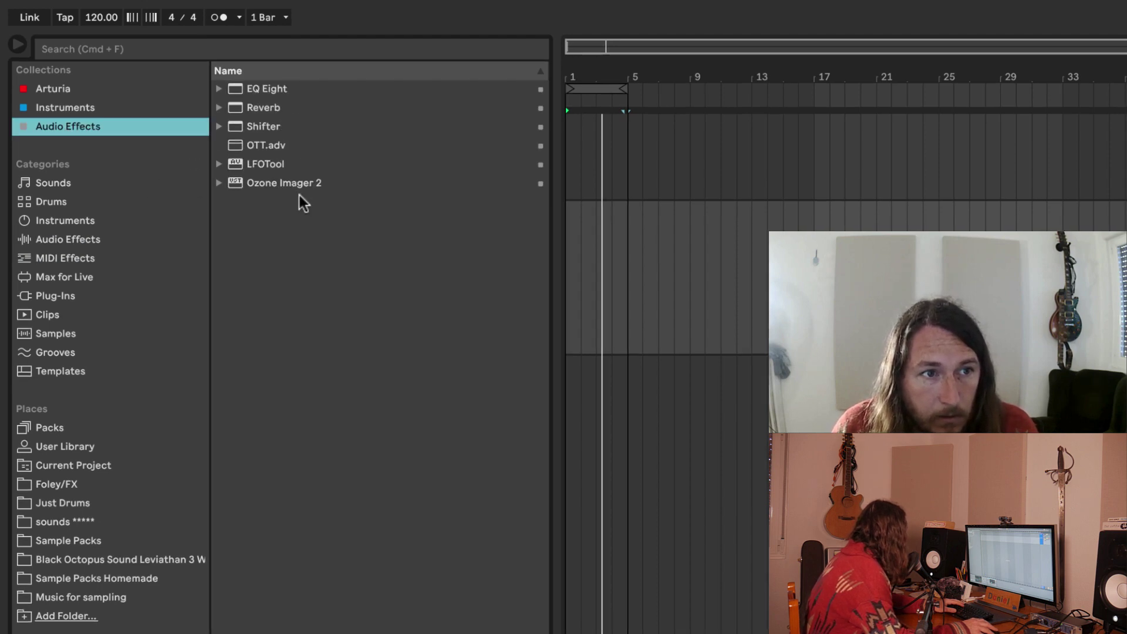
pyautogui.doubleClick(173, 83)
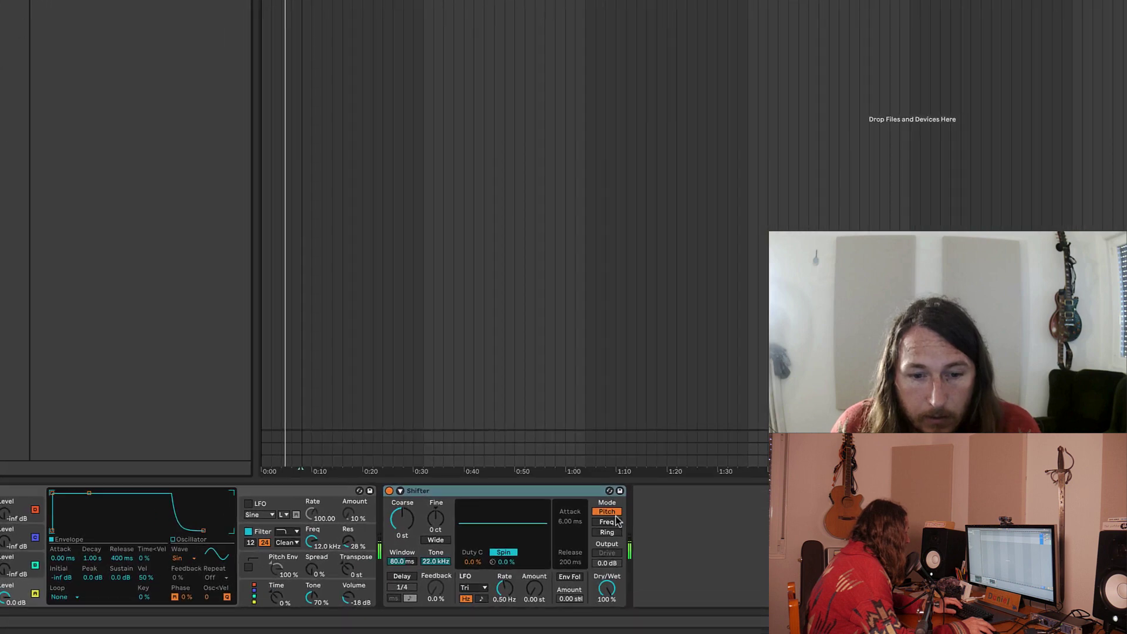
# Step: Switch Shifter to Ring mode at 284 Hz coarse, with an S&H LFO at 1.30 Hz rate and 5.00 kHz amount
pyautogui.click(613, 531)
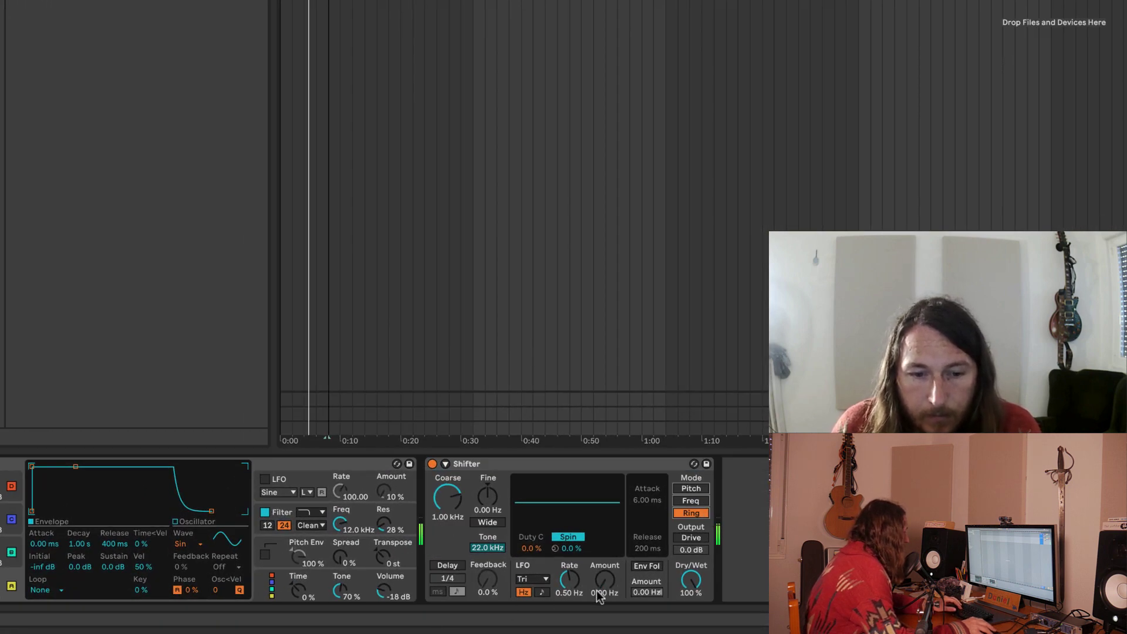
pyautogui.moveTo(607, 589); pyautogui.dragTo(608, 540)
pyautogui.moveTo(569, 580)
pyautogui.mouseDown()
pyautogui.moveTo(569, 610)
pyautogui.moveTo(569, 554)
pyautogui.moveTo(575, 585)
pyautogui.mouseUp()
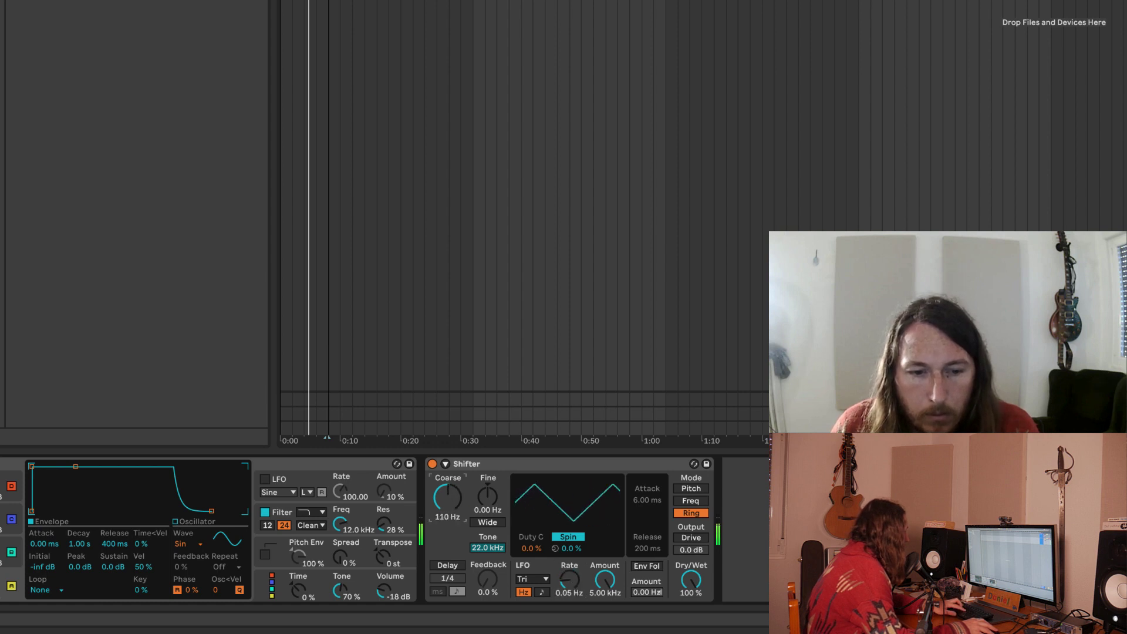
pyautogui.click(532, 579)
pyautogui.click(534, 572)
pyautogui.moveTo(571, 582); pyautogui.dragTo(571, 572)
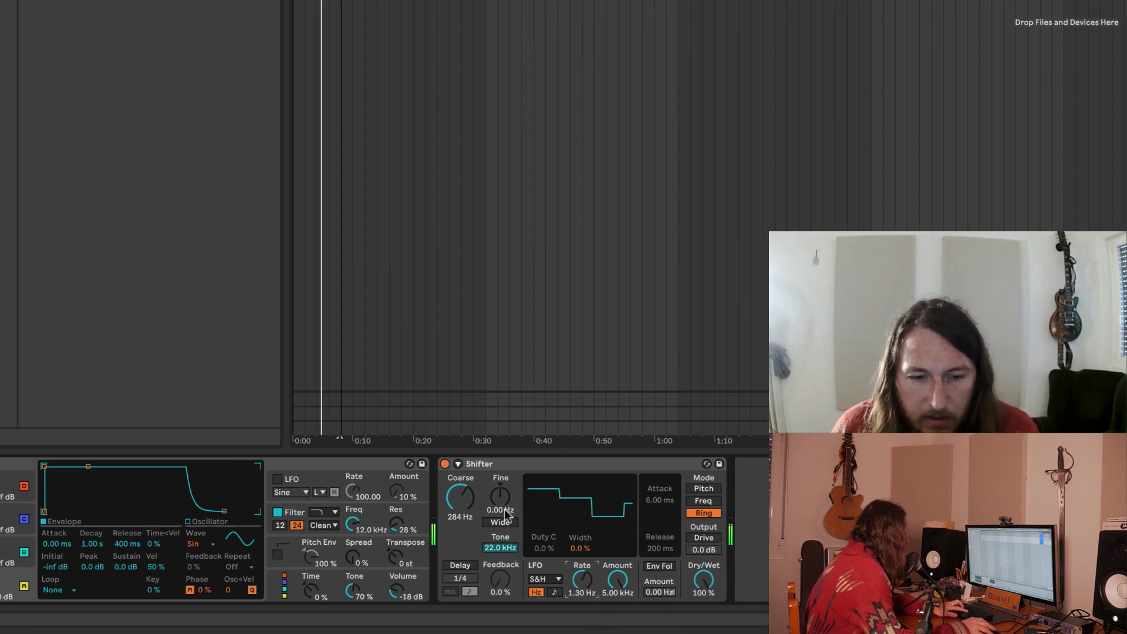
# Step: Adjust Operator's filter frequency, raise its Spread to 100 % and display oscillator A's settings
pyautogui.moveTo(353, 524); pyautogui.dragTo(354, 555)
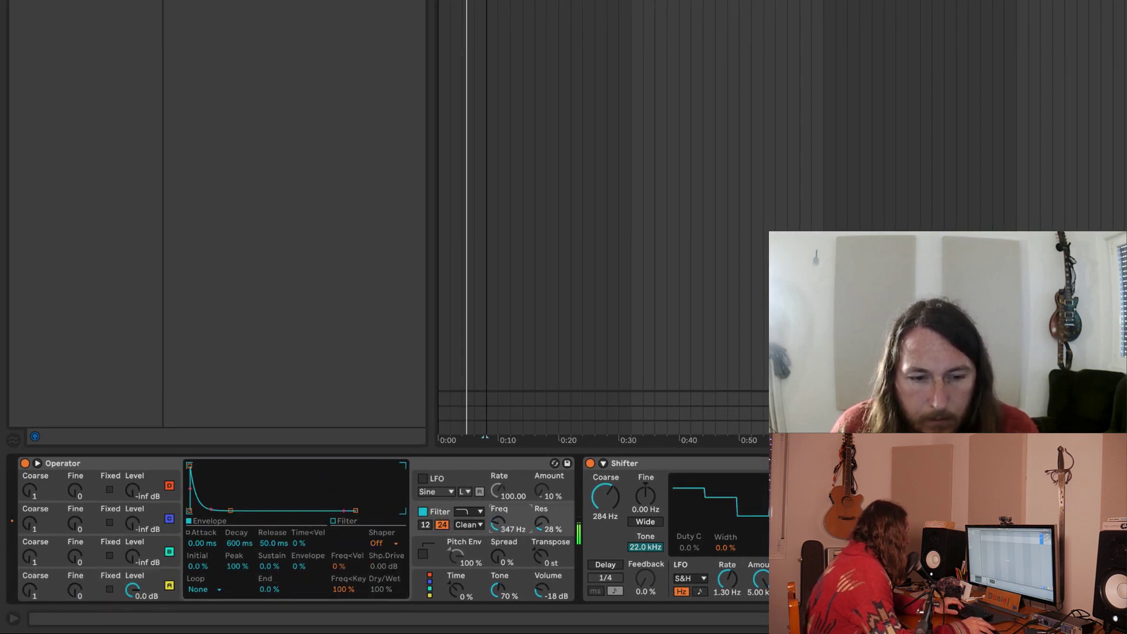
pyautogui.click(502, 571)
pyautogui.moveTo(504, 564); pyautogui.dragTo(503, 499)
pyautogui.click(150, 586)
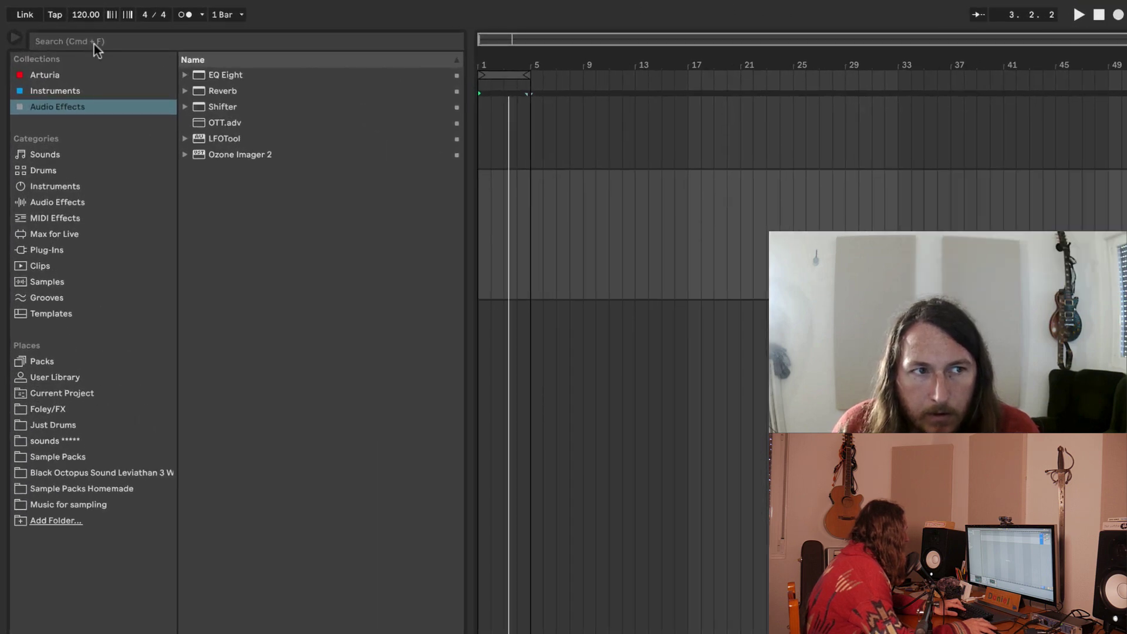
# Step: Search all browser results for "express" and add Expression Control before Operator
pyautogui.click(97, 46)
pyautogui.write('express')
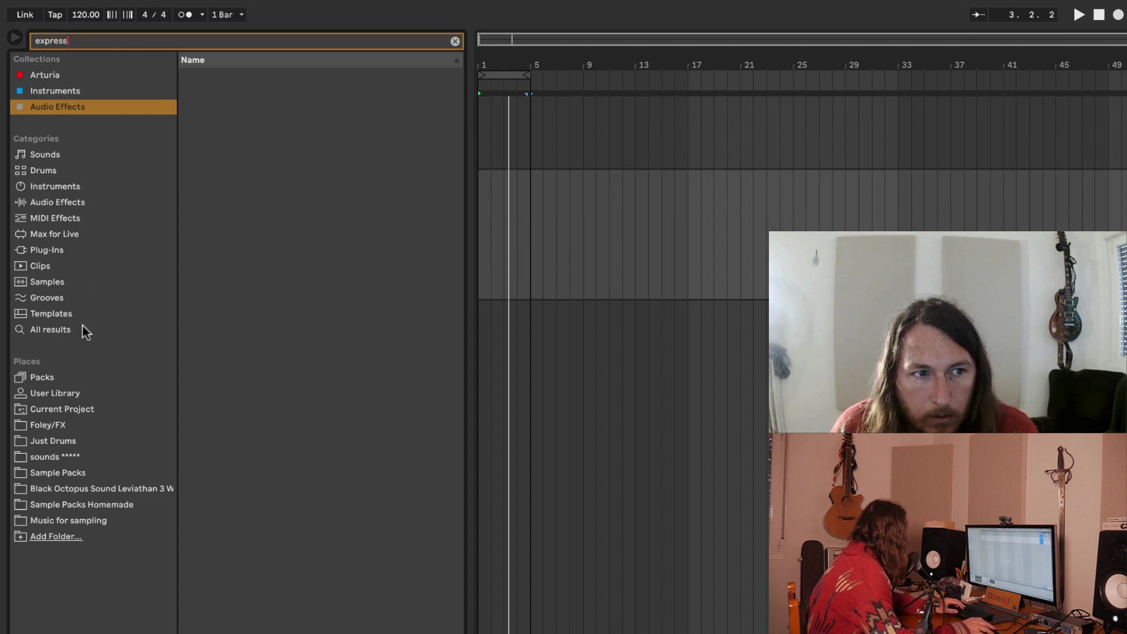
pyautogui.click(83, 330)
pyautogui.doubleClick(230, 75)
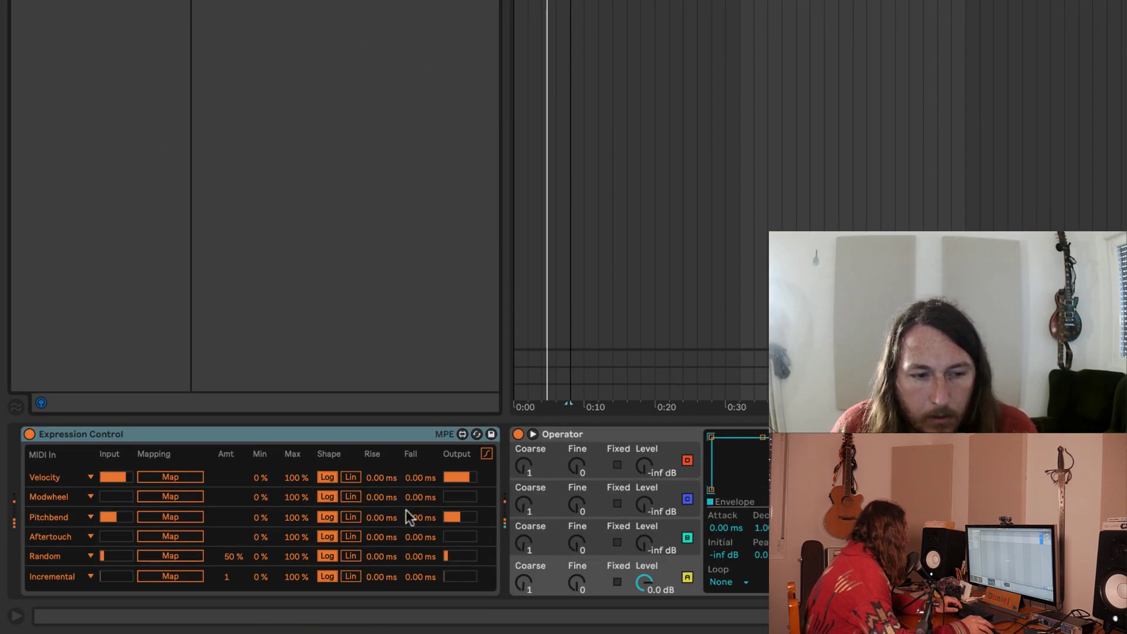
# Step: Set Expression Control's first source to Random, map it to Operator's Osc-A Wave and clear the browser search
pyautogui.click(67, 476)
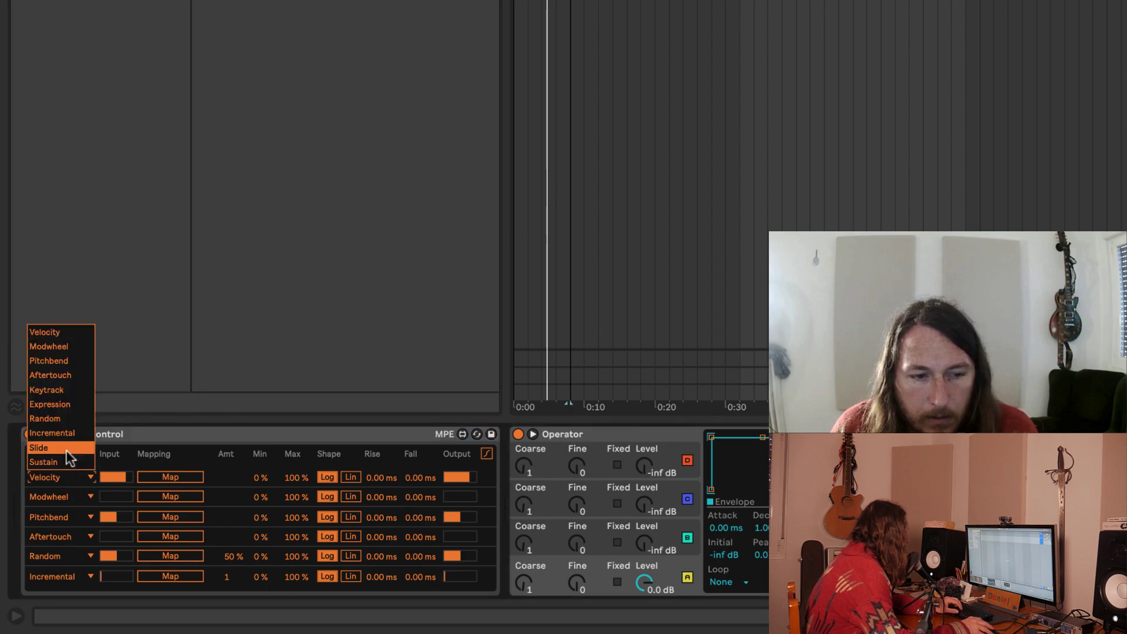
pyautogui.click(62, 419)
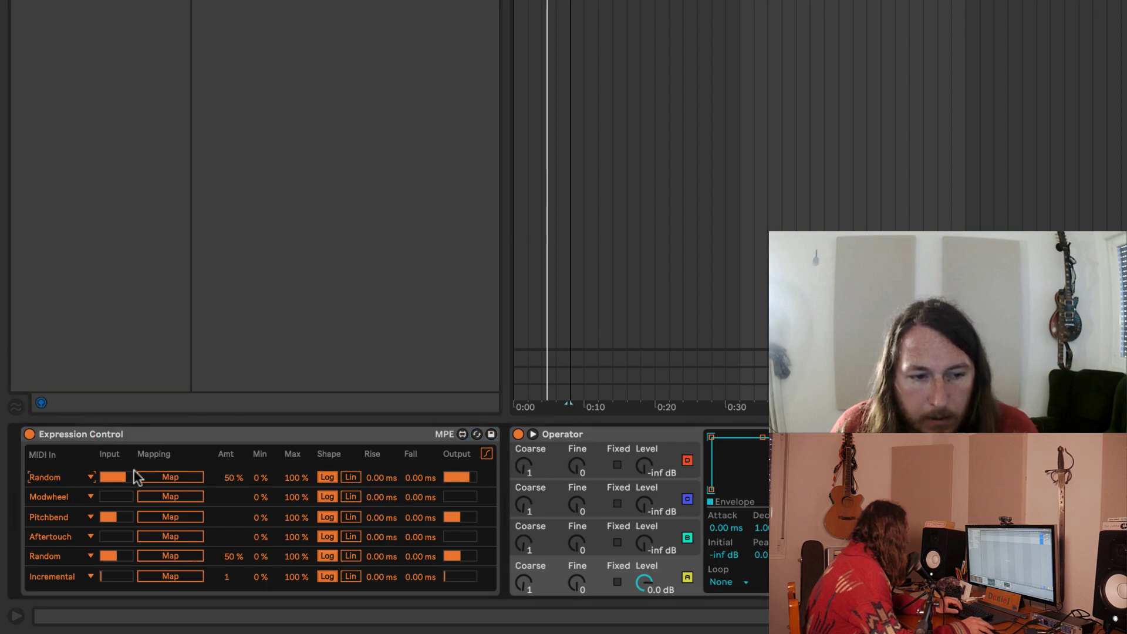
pyautogui.click(185, 478)
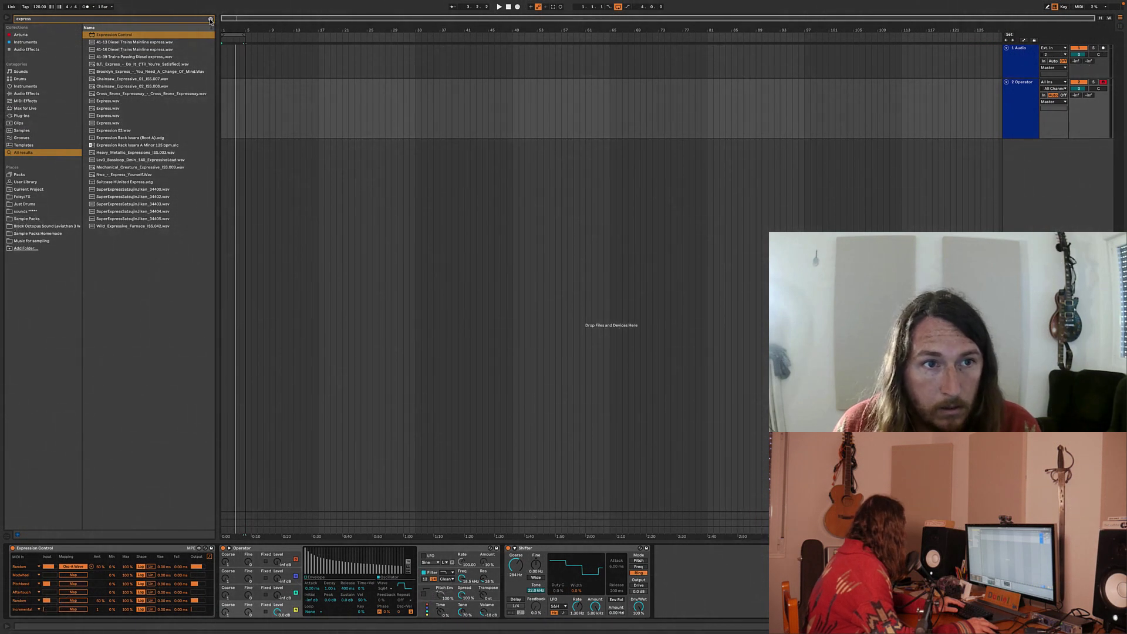
pyautogui.click(210, 21)
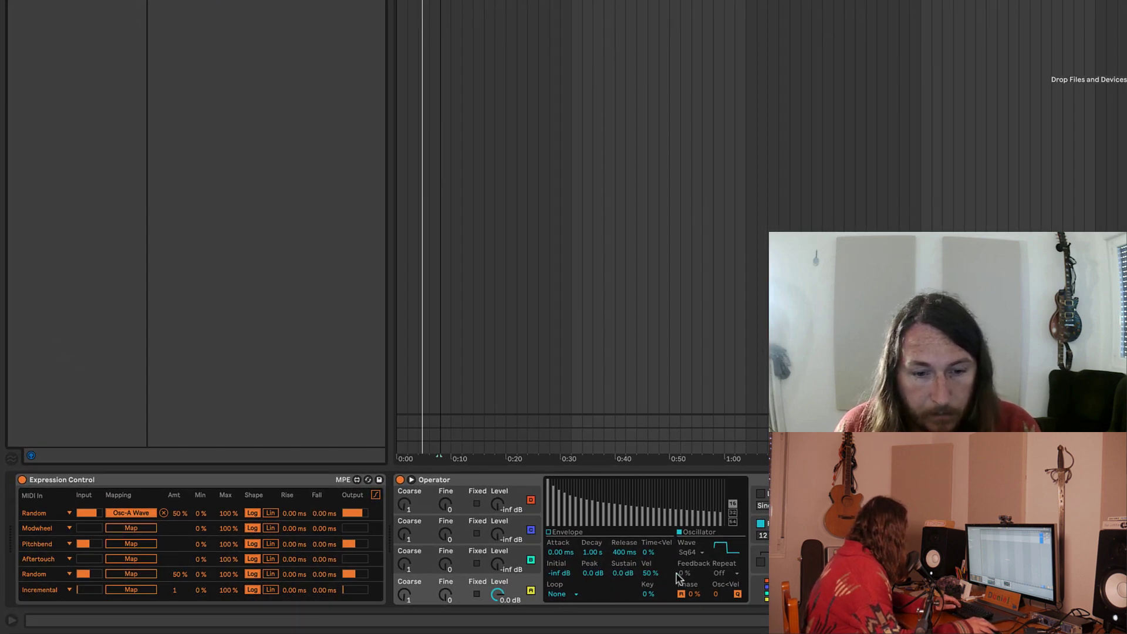
# Step: Open a MIDI clip on the Operator track and draw an eighth-note D4 at its start
pyautogui.click(1123, 329)
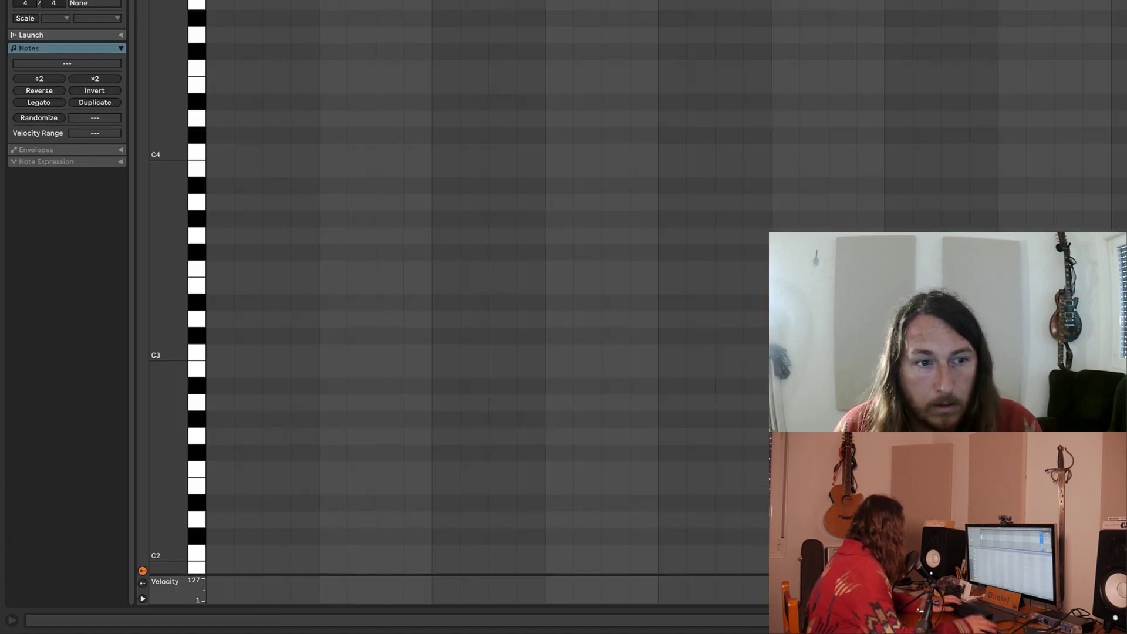
pyautogui.click(220, 18)
pyautogui.doubleClick(216, 118)
pyautogui.moveTo(216, 118); pyautogui.dragTo(258, 118)
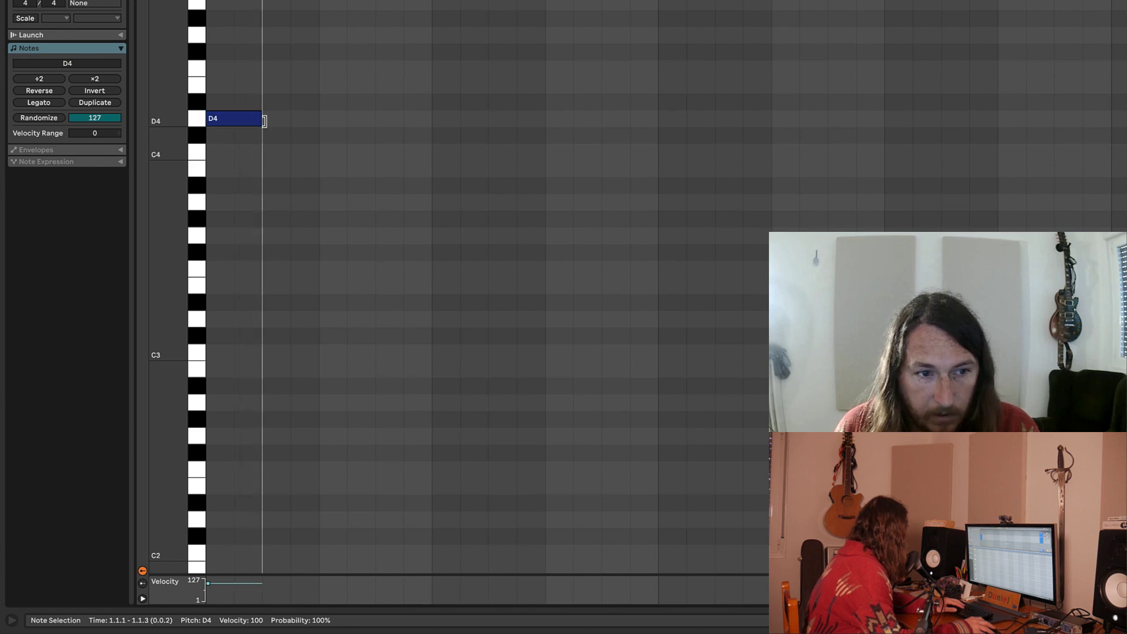
# Step: Duplicate the D4 note repeatedly to fill the clip with continuous eighth notes, and start playback
pyautogui.hotkey('ctrl', 'd')
pyautogui.hotkey('ctrl', 'd')
pyautogui.hotkey('ctrl', 'd')
pyautogui.hotkey('ctrl', 'd')
pyautogui.hotkey('ctrl', 'd')
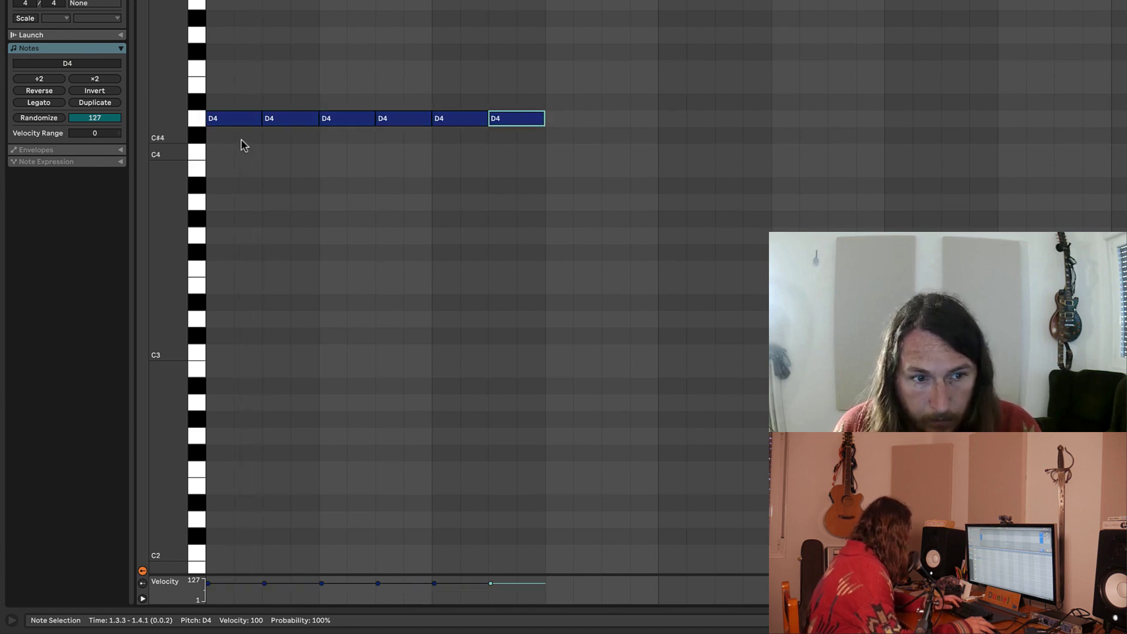
pyautogui.hotkey('ctrl', 'd')
pyautogui.hotkey('ctrl', 'd')
pyautogui.moveTo(634, 59); pyautogui.dragTo(230, 159)
pyautogui.hotkey('ctrl', 'd')
pyautogui.hotkey('ctrl', 'd')
pyautogui.hotkey('ctrl', 'd')
pyautogui.press('space')
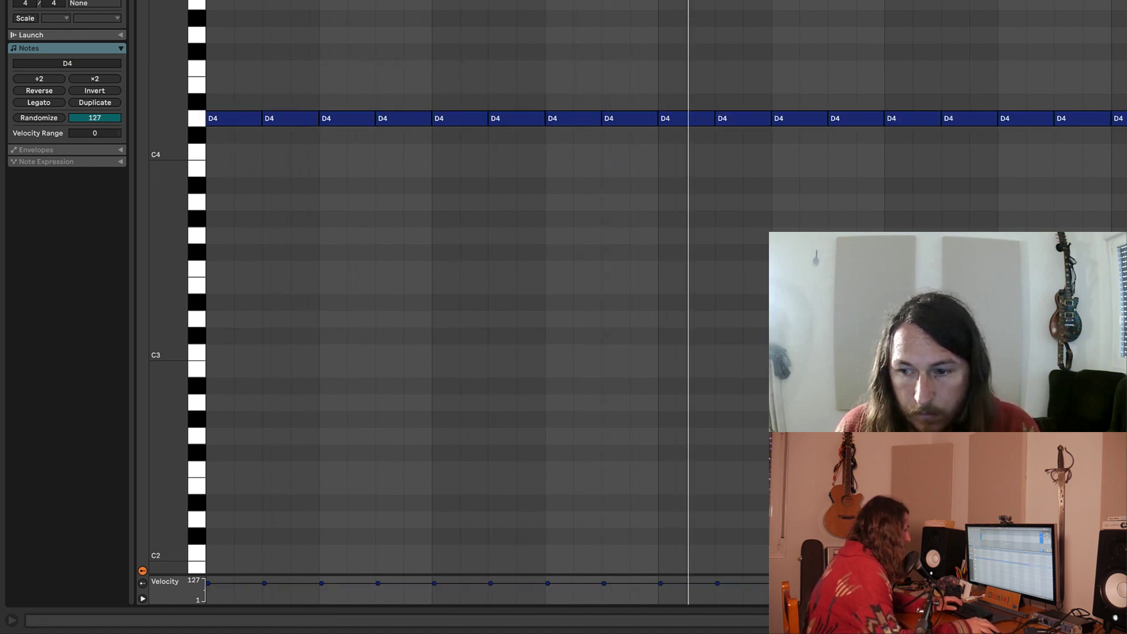
# Step: Return to the Operator track's devices and sync Shifter's LFO to the tempo at a 1/8 rate
pyautogui.hotkey('ctrl', 'alt', 'l')
pyautogui.hotkey('shift', 'Tab')
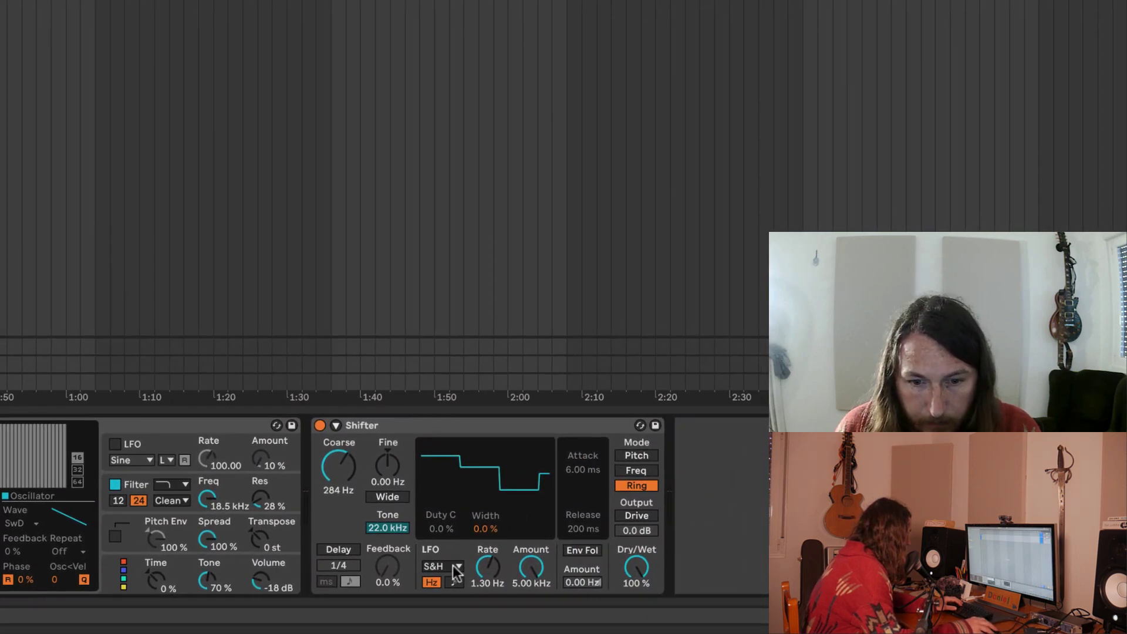
pyautogui.click(454, 582)
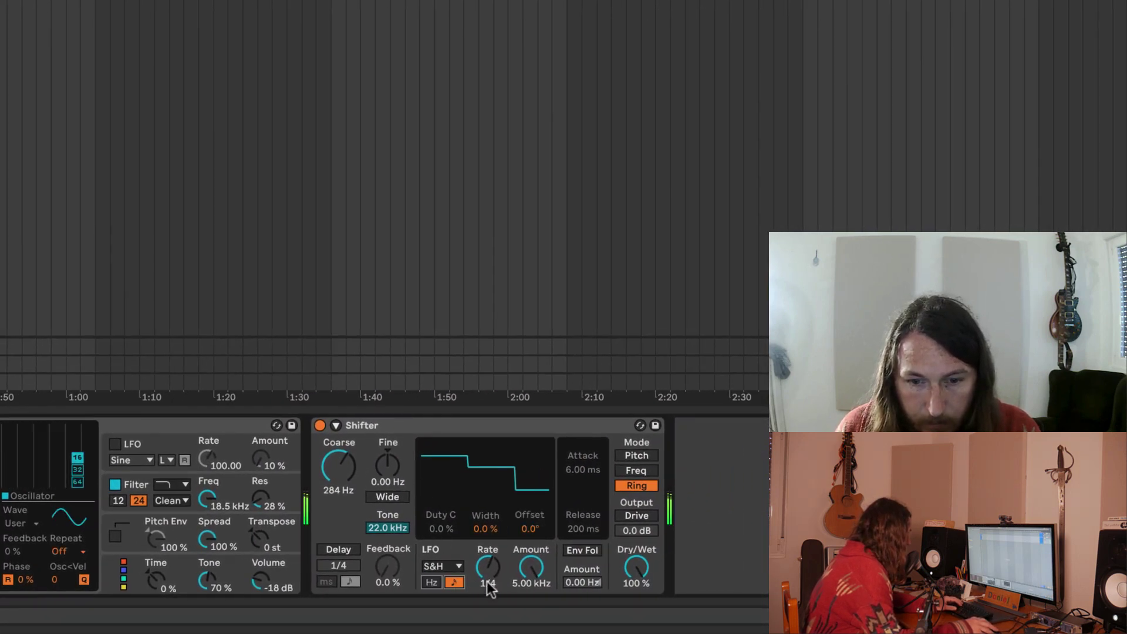
pyautogui.moveTo(488, 572)
pyautogui.mouseDown()
pyautogui.moveTo(488, 583)
pyautogui.moveTo(487, 554)
pyautogui.moveTo(487, 568)
pyautogui.mouseUp()
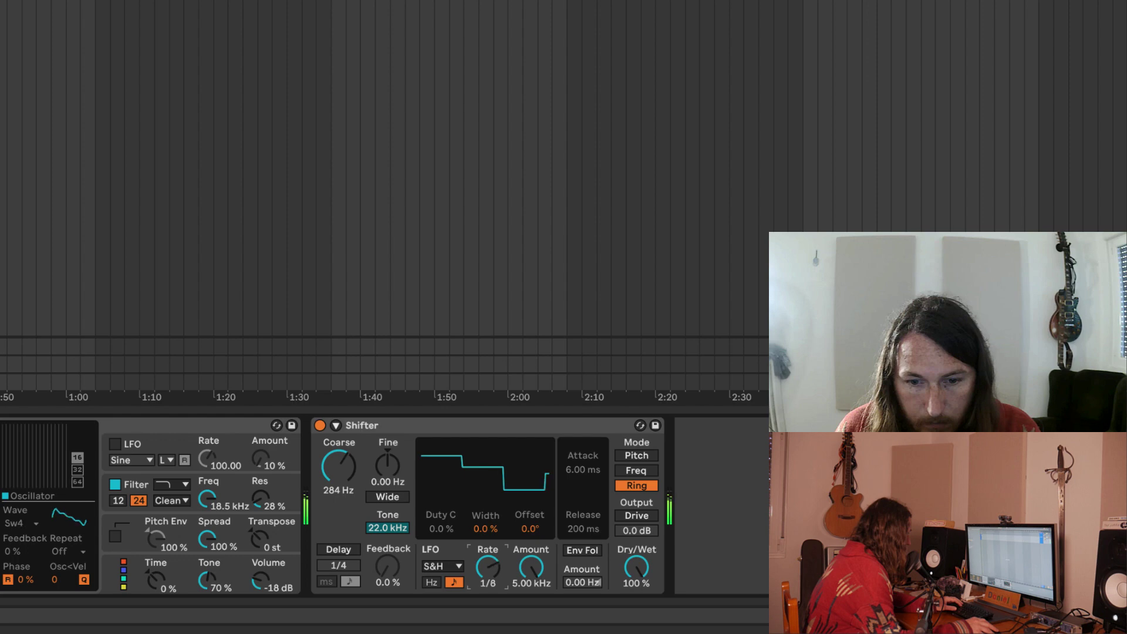
# Step: Set Shifter's LFO rate to 5/16 and its Coarse frequency to 132 Hz, trying out Dry/Wet in between
pyautogui.moveTo(488, 567); pyautogui.dragTo(487, 575)
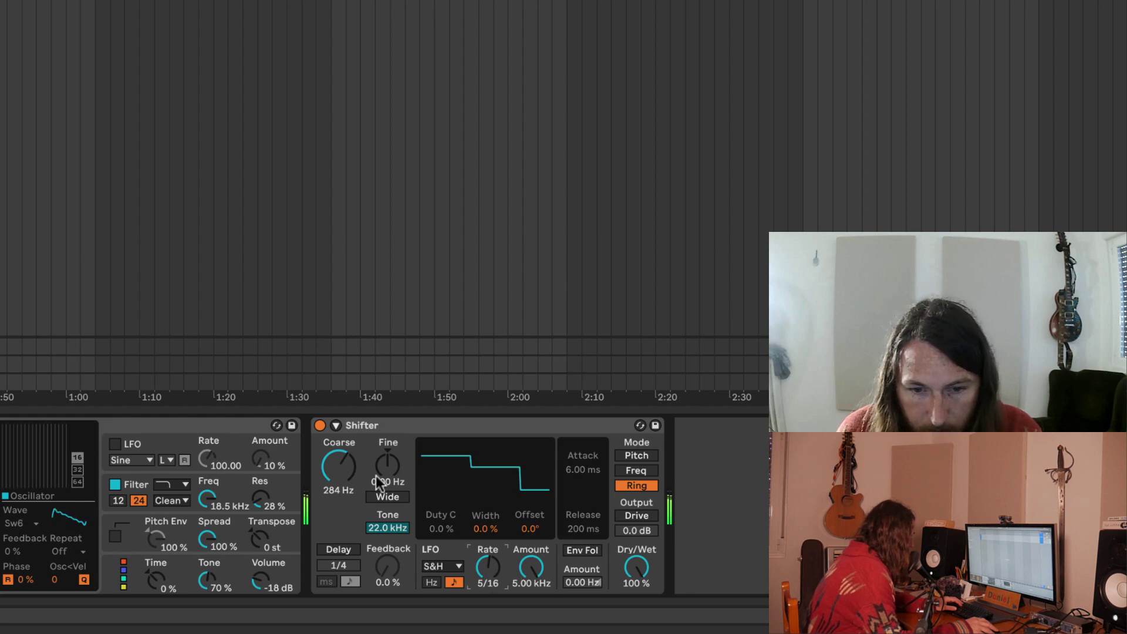
pyautogui.moveTo(387, 568)
pyautogui.mouseDown()
pyautogui.moveTo(387, 534)
pyautogui.moveTo(387, 568)
pyautogui.mouseUp()
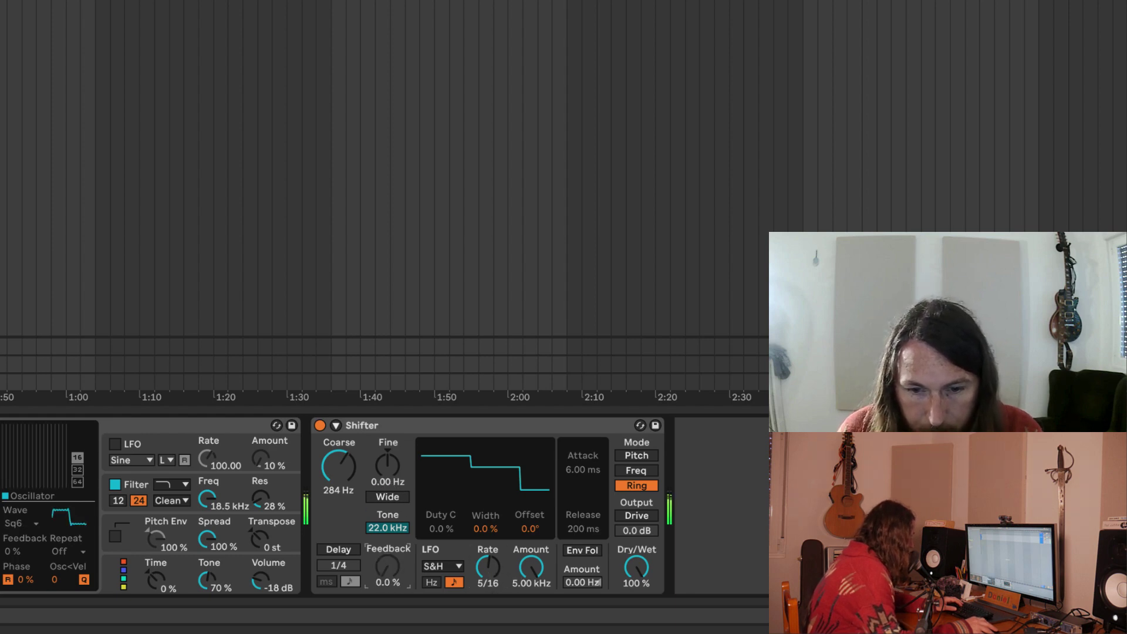
pyautogui.moveTo(636, 572); pyautogui.dragTo(635, 599)
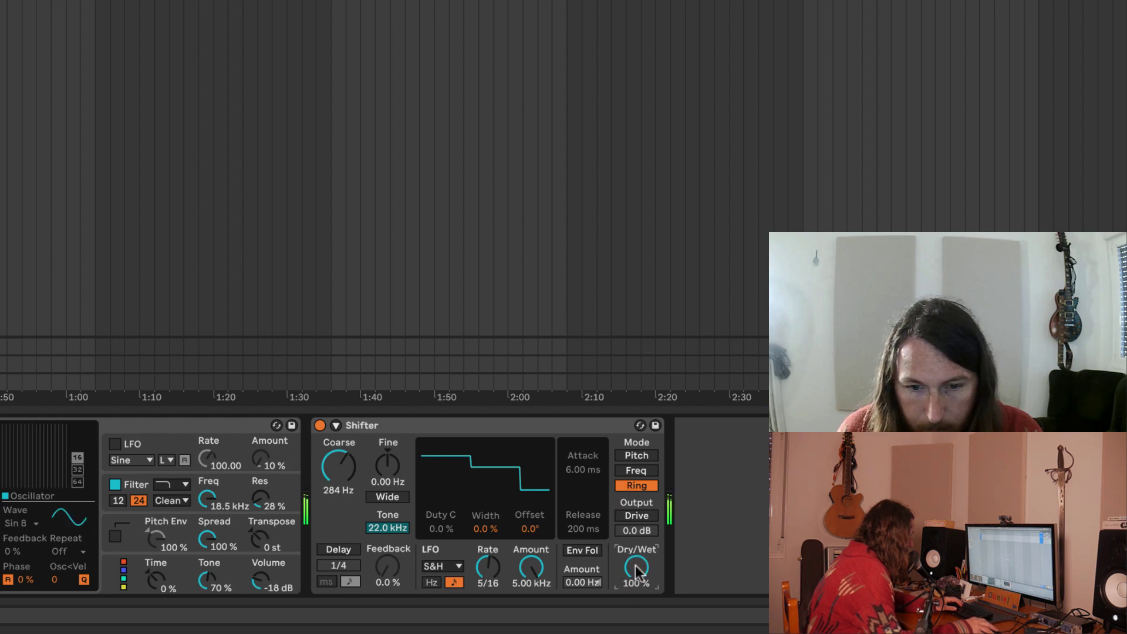
pyautogui.moveTo(339, 471); pyautogui.dragTo(339, 428)
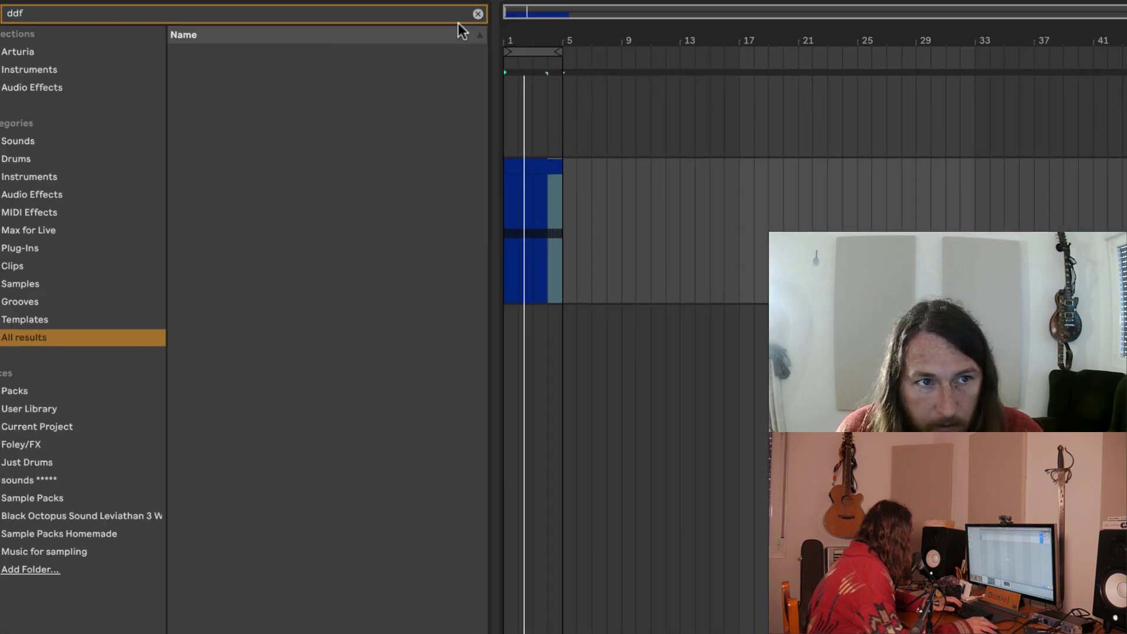
# Step: Clear the browser search and add the Arpeggiator MIDI effect in front of Operator
pyautogui.click(478, 13)
pyautogui.click(86, 181)
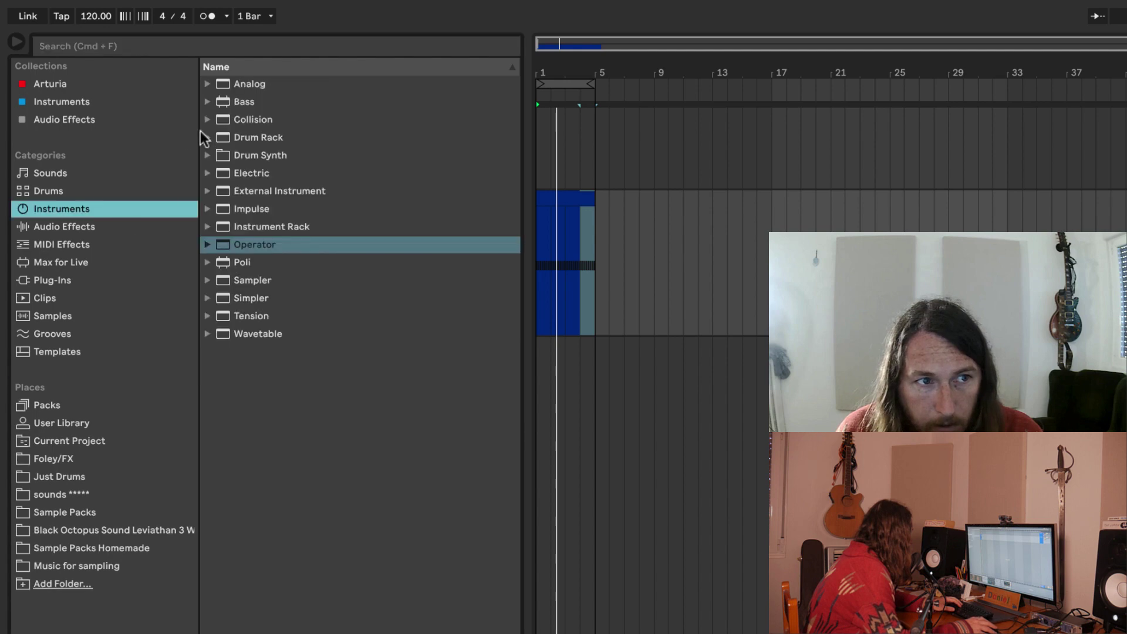
pyautogui.click(108, 263)
pyautogui.click(115, 229)
pyautogui.click(111, 245)
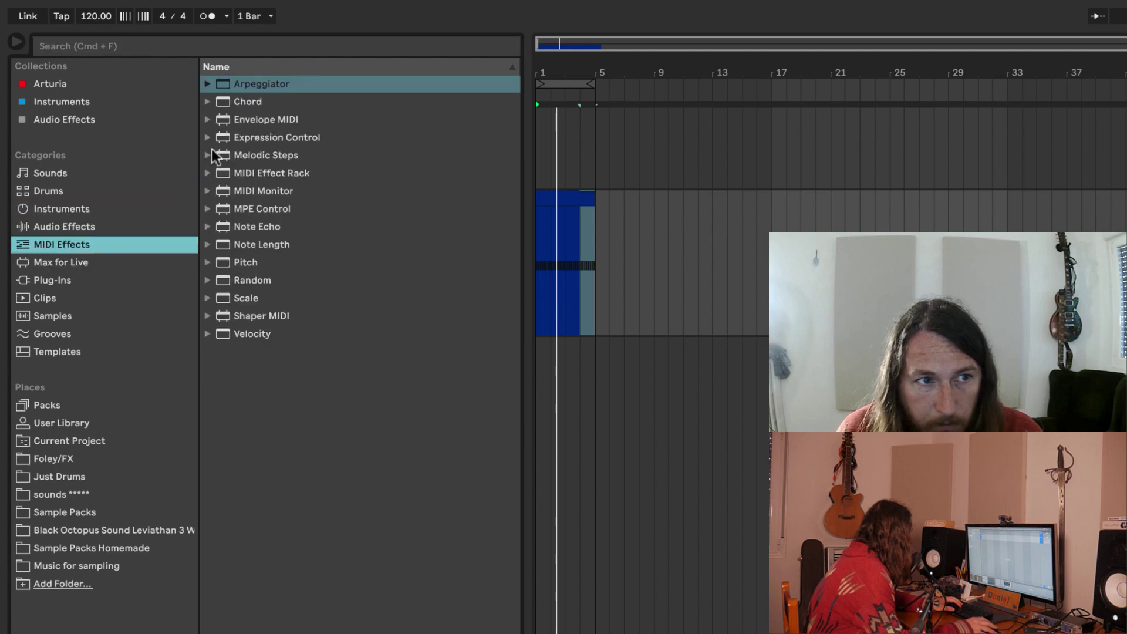
pyautogui.doubleClick(267, 85)
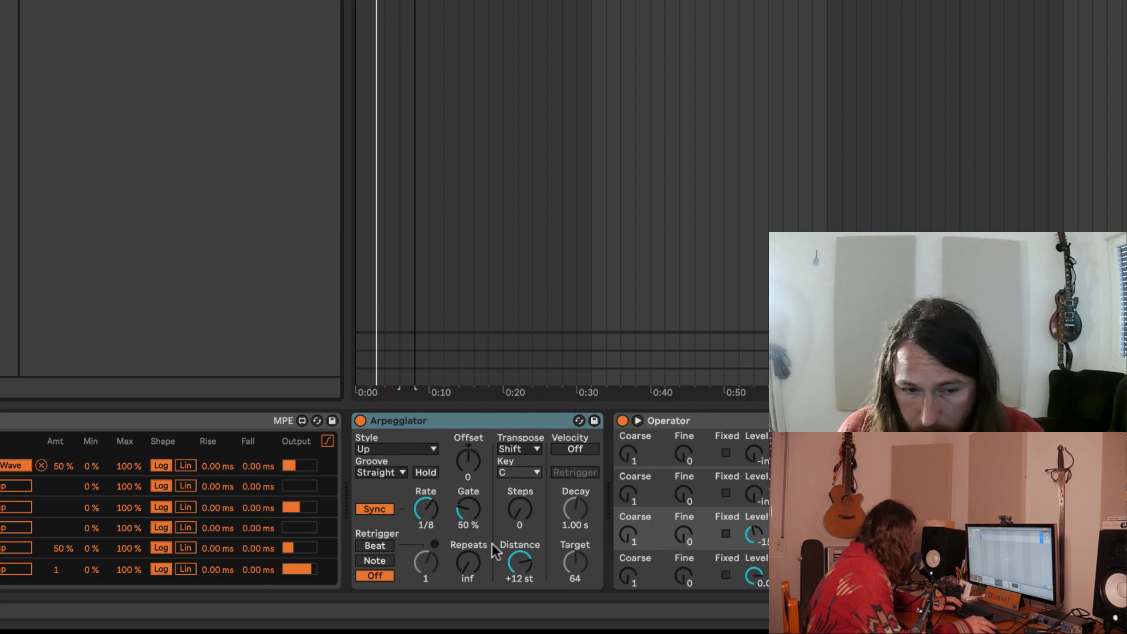
# Step: Set the Arpeggiator to the Random Other style with 8 steps, a 130% gate and a 1/16 rate
pyautogui.moveTo(516, 512)
pyautogui.mouseDown()
pyautogui.moveTo(516, 490)
pyautogui.moveTo(517, 506)
pyautogui.mouseUp()
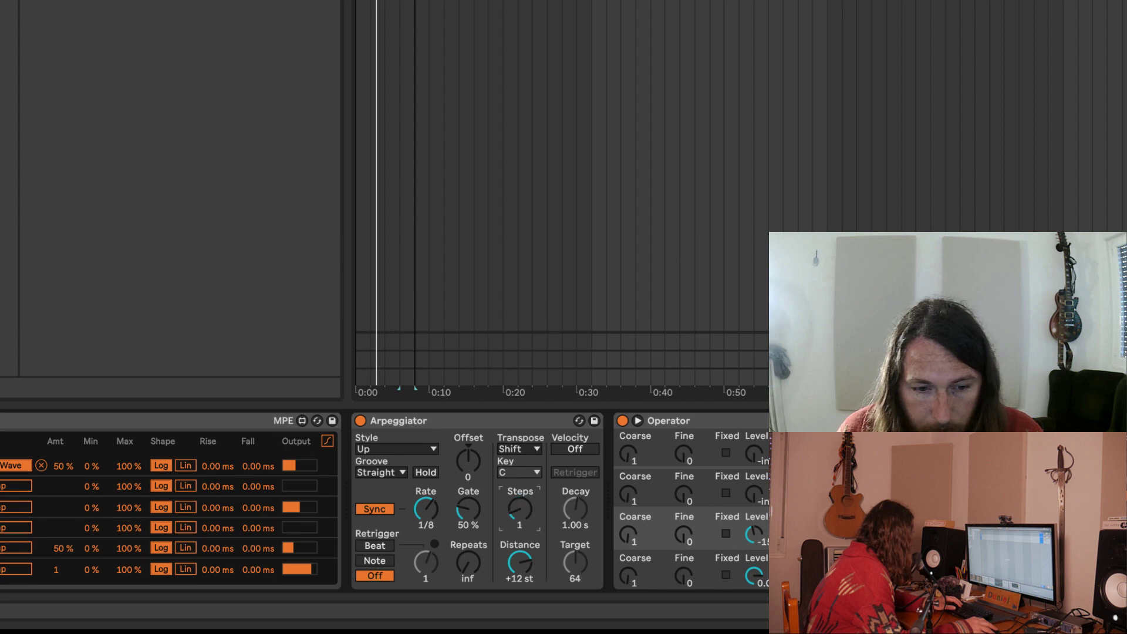
pyautogui.click(427, 452)
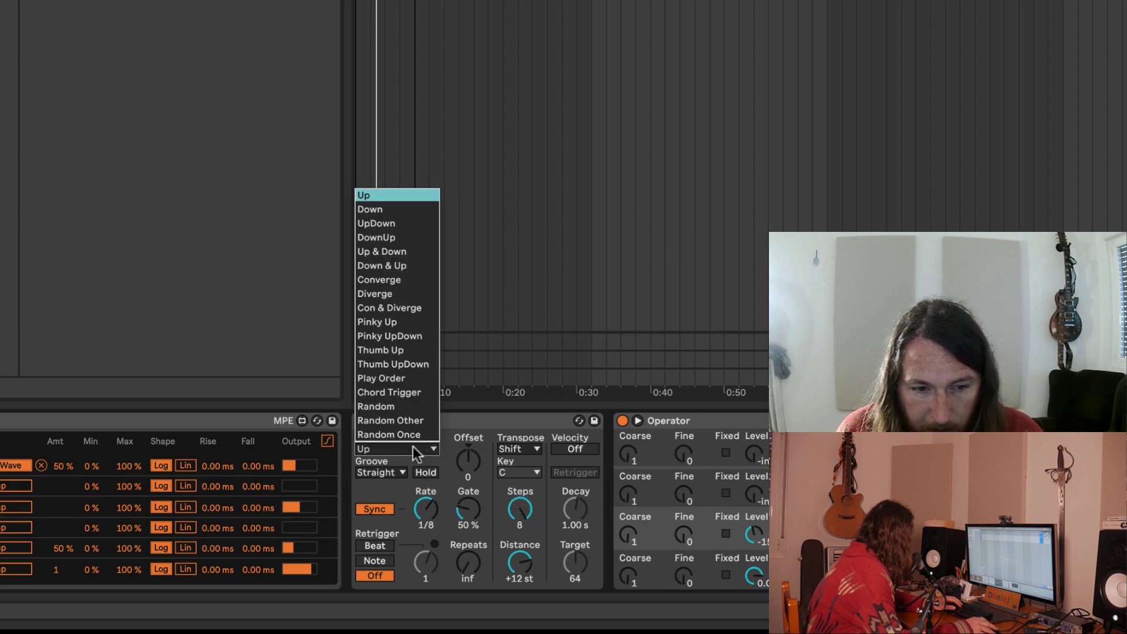
pyautogui.click(402, 419)
pyautogui.click(399, 453)
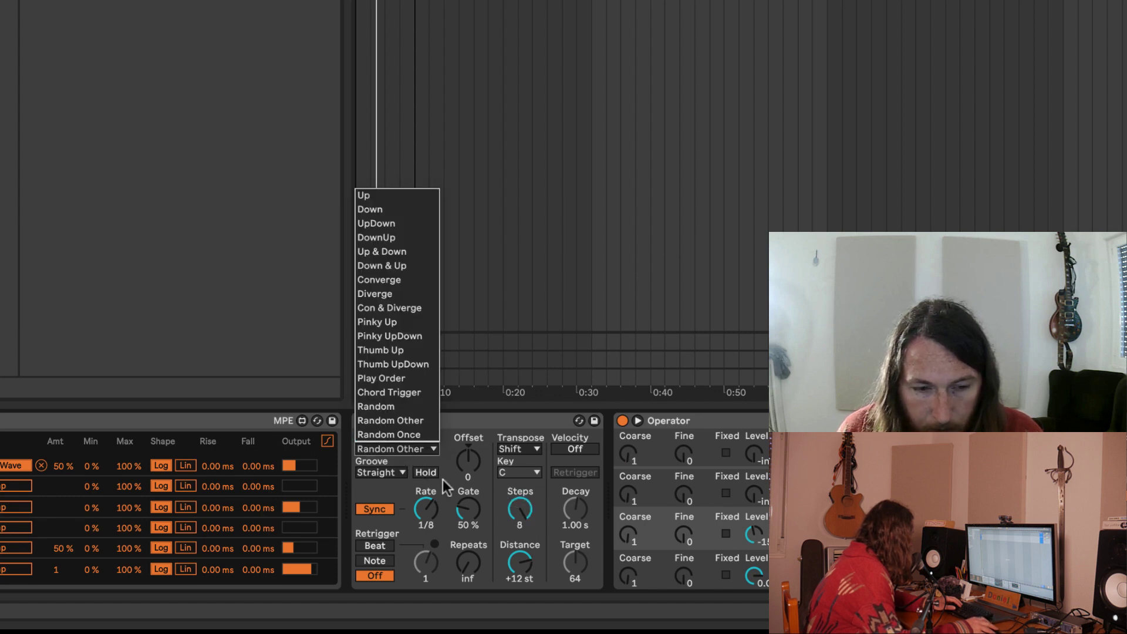
pyautogui.click(449, 491)
pyautogui.moveTo(465, 530); pyautogui.dragTo(464, 507)
pyautogui.moveTo(422, 512)
pyautogui.mouseDown()
pyautogui.moveTo(421, 561)
pyautogui.moveTo(421, 518)
pyautogui.moveTo(438, 490)
pyautogui.moveTo(435, 514)
pyautogui.mouseUp()
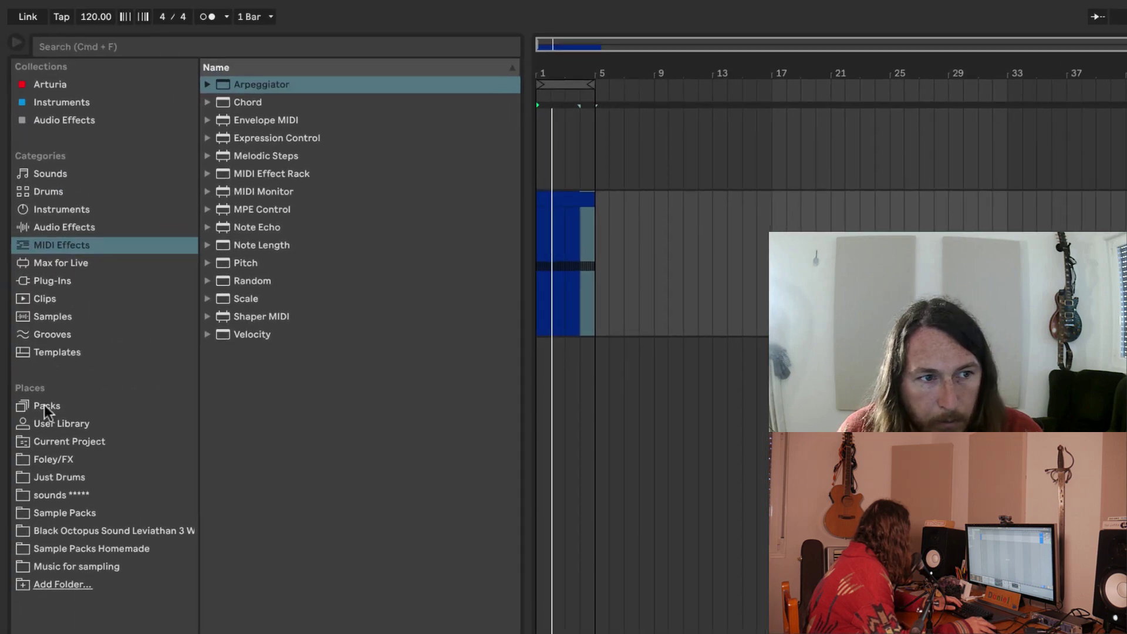
# Step: Add Probability Arp from the Probability Pack by Sonic Faction before Operator and raise its Style probability amount
pyautogui.click(47, 406)
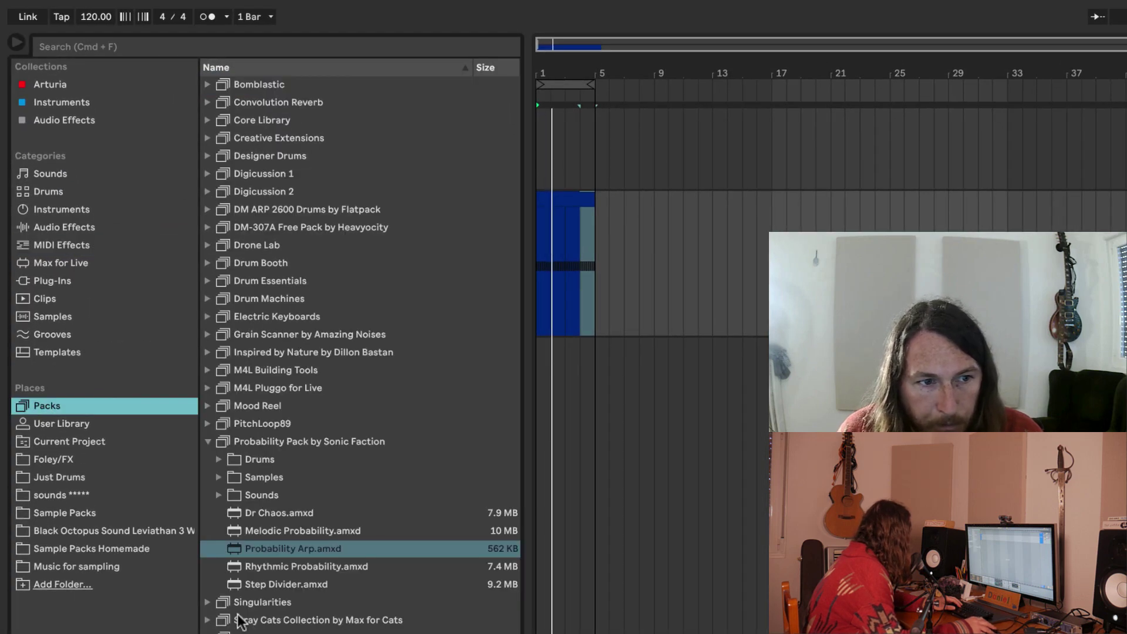
pyautogui.click(283, 550)
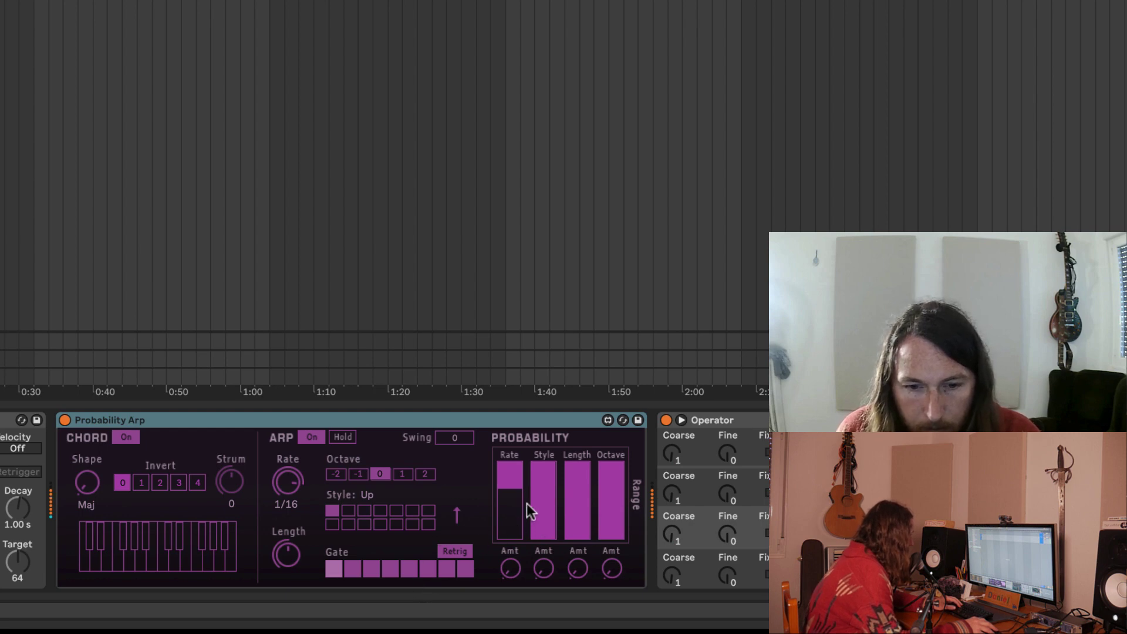
pyautogui.moveTo(543, 568); pyautogui.dragTo(543, 516)
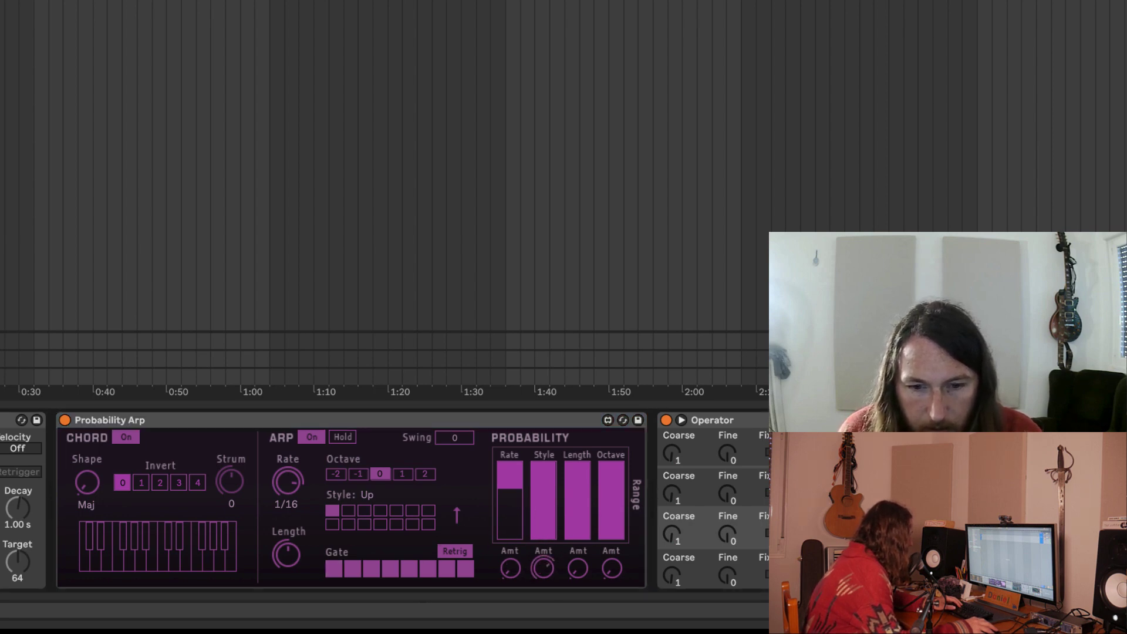
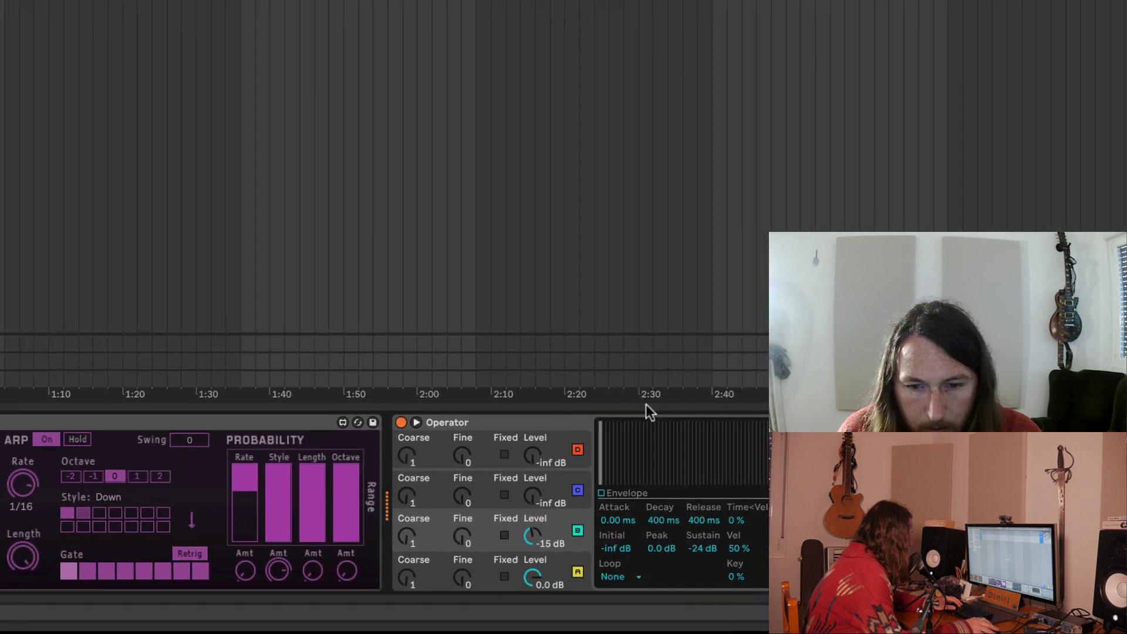
# Step: Shape Operator's oscillator A envelope into a short pluck with 152 ms decay and -inf dB sustain
pyautogui.click(304, 492)
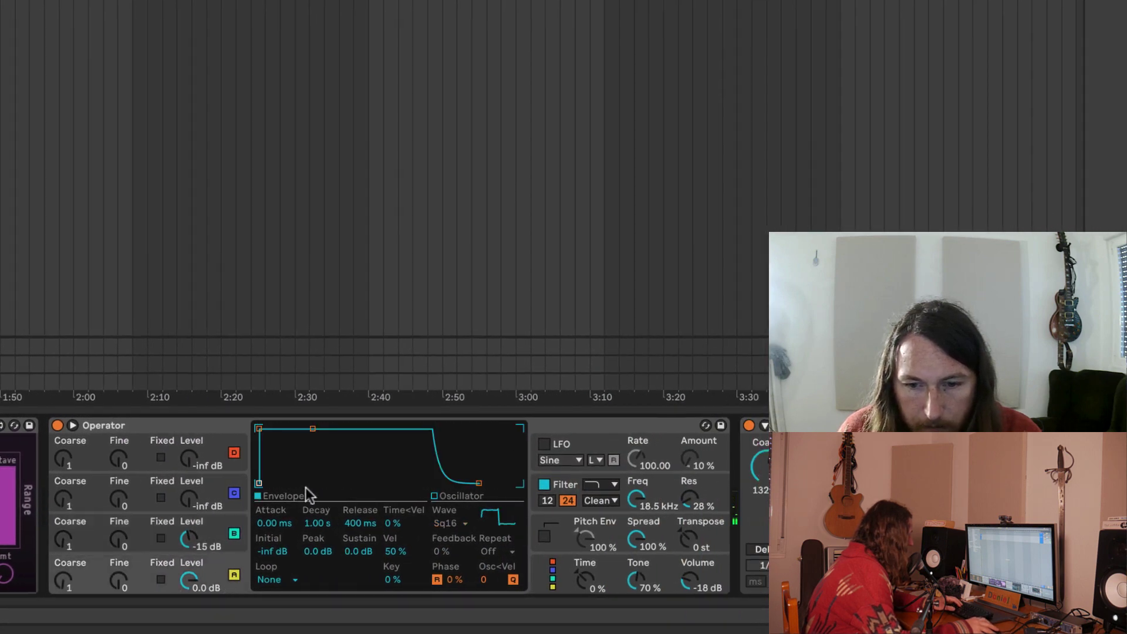
pyautogui.moveTo(312, 428); pyautogui.dragTo(310, 482)
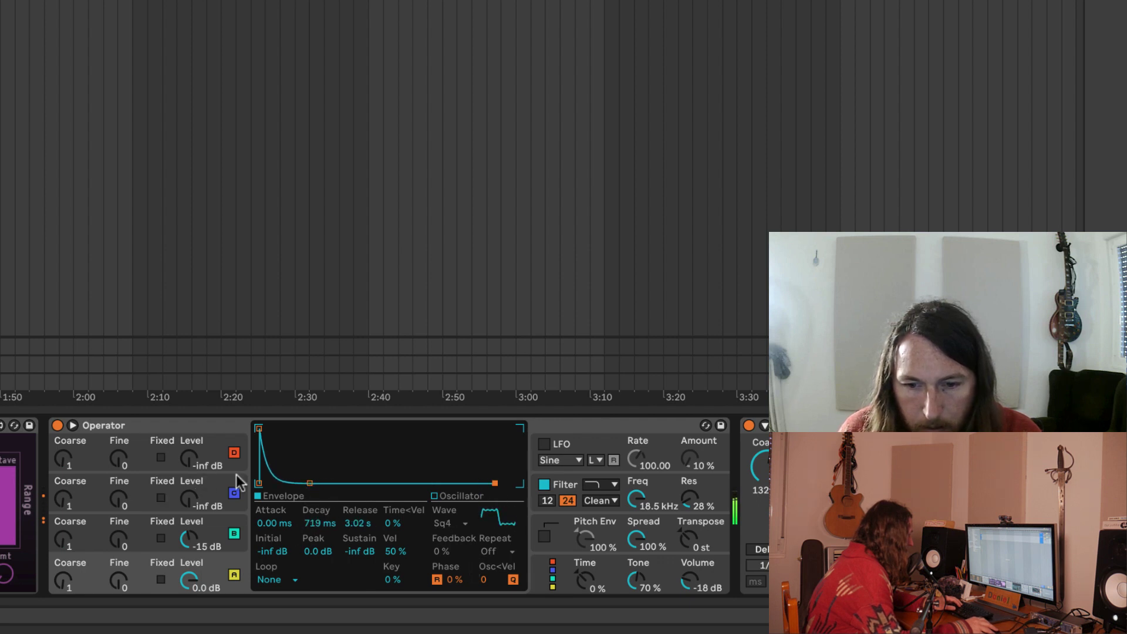
pyautogui.moveTo(310, 483); pyautogui.dragTo(307, 482)
# Step: Set oscillator B's envelope to 2.11 s decay and -18 dB sustain, and Operator's filter to 1.12 kHz with 70% resonance
pyautogui.click(208, 535)
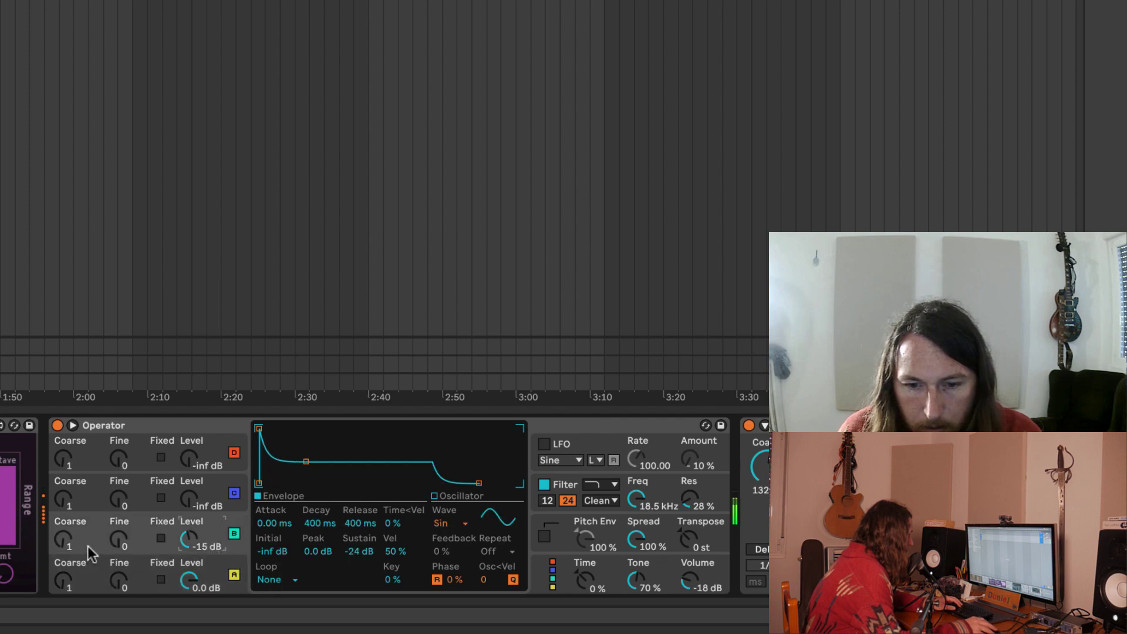
pyautogui.moveTo(305, 461); pyautogui.dragTo(318, 453)
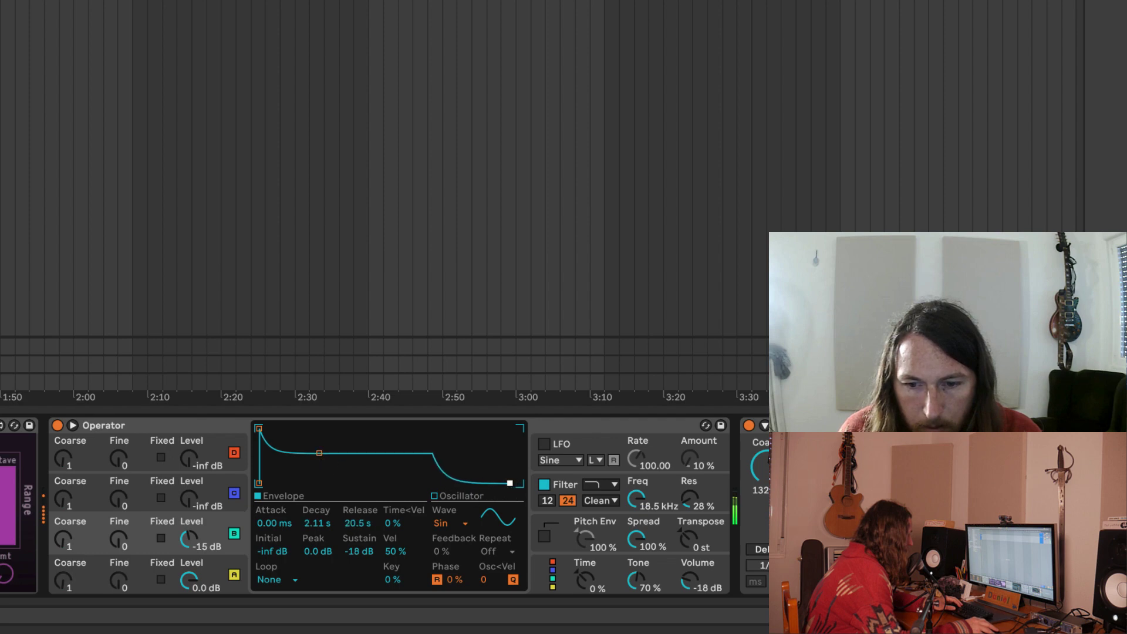
pyautogui.moveTo(693, 501); pyautogui.dragTo(695, 506)
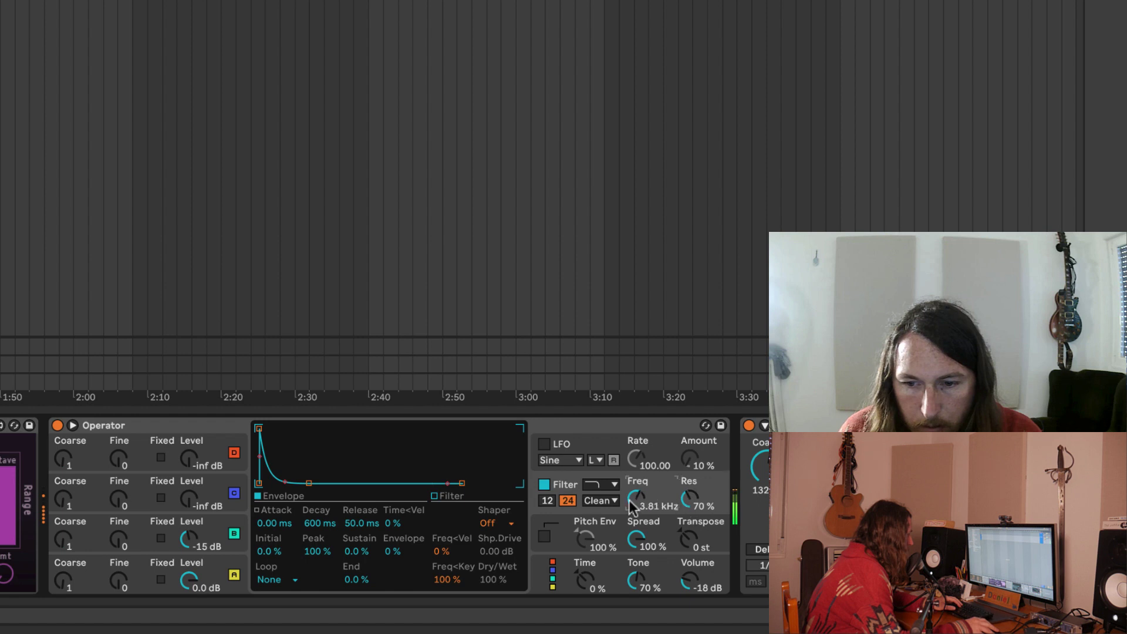
# Step: Switch oscillator A's envelope to Loop mode with a 135 ms decay and -29 dB sustain
pyautogui.click(230, 578)
pyautogui.click(296, 580)
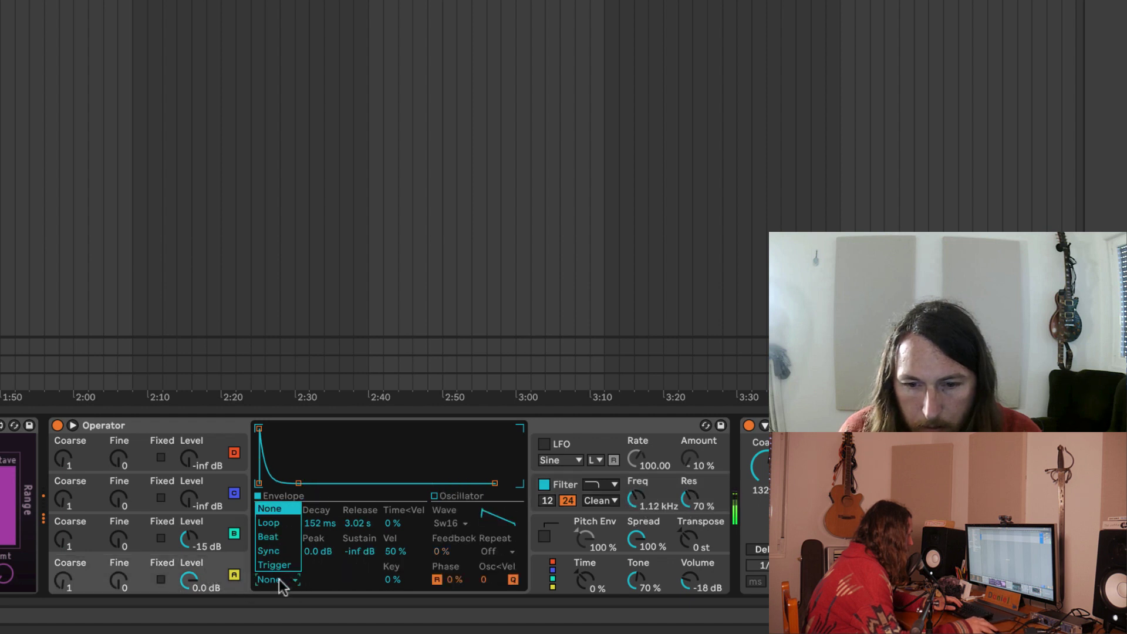
pyautogui.click(273, 522)
pyautogui.moveTo(297, 483)
pyautogui.mouseDown()
pyautogui.moveTo(293, 458)
pyautogui.moveTo(319, 462)
pyautogui.moveTo(297, 465)
pyautogui.mouseUp()
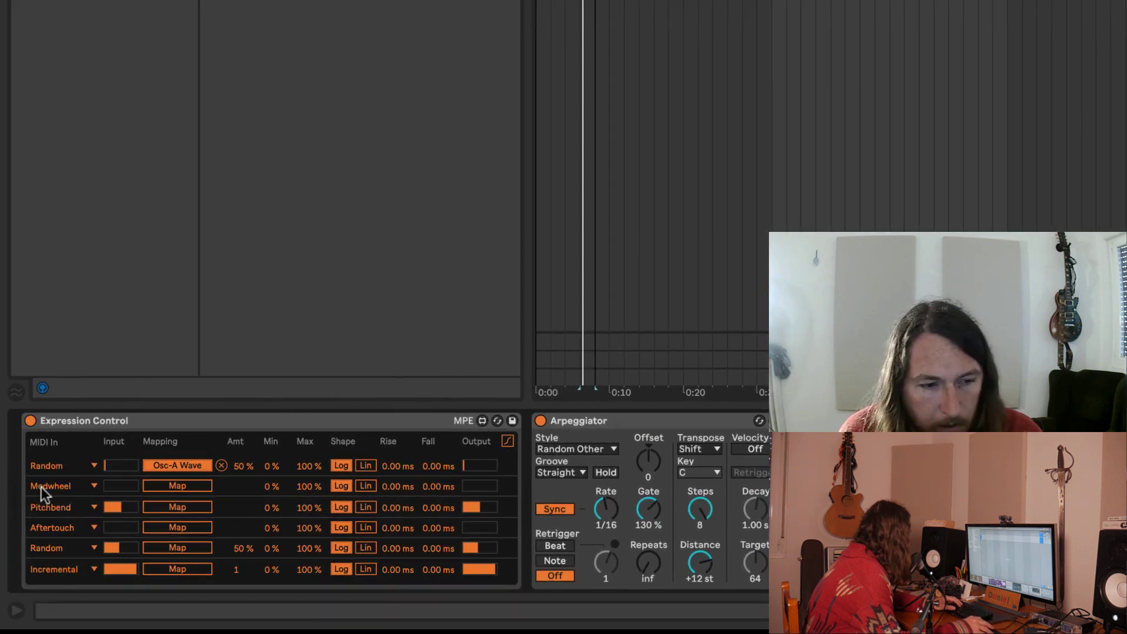
# Step: Set Expression Control's second source to Random and map it to Operator's B Coarse
pyautogui.click(41, 487)
pyautogui.click(55, 435)
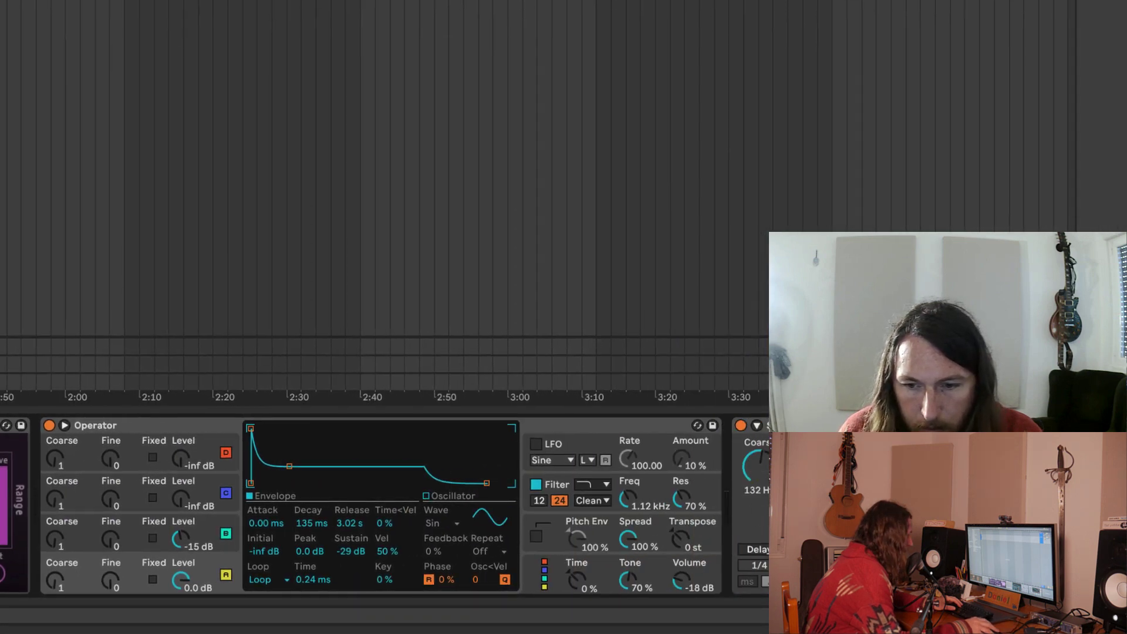
pyautogui.moveTo(54, 540); pyautogui.dragTo(53, 543)
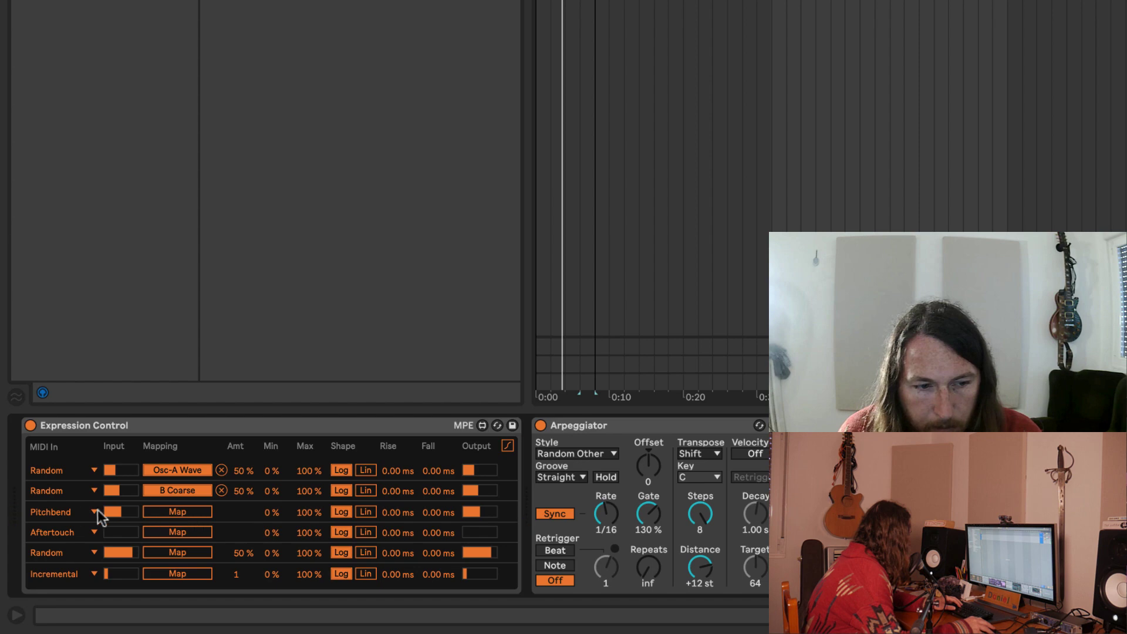
# Step: Set Expression Control's third source to Random and adjust Shifter's LFO rate
pyautogui.click(95, 512)
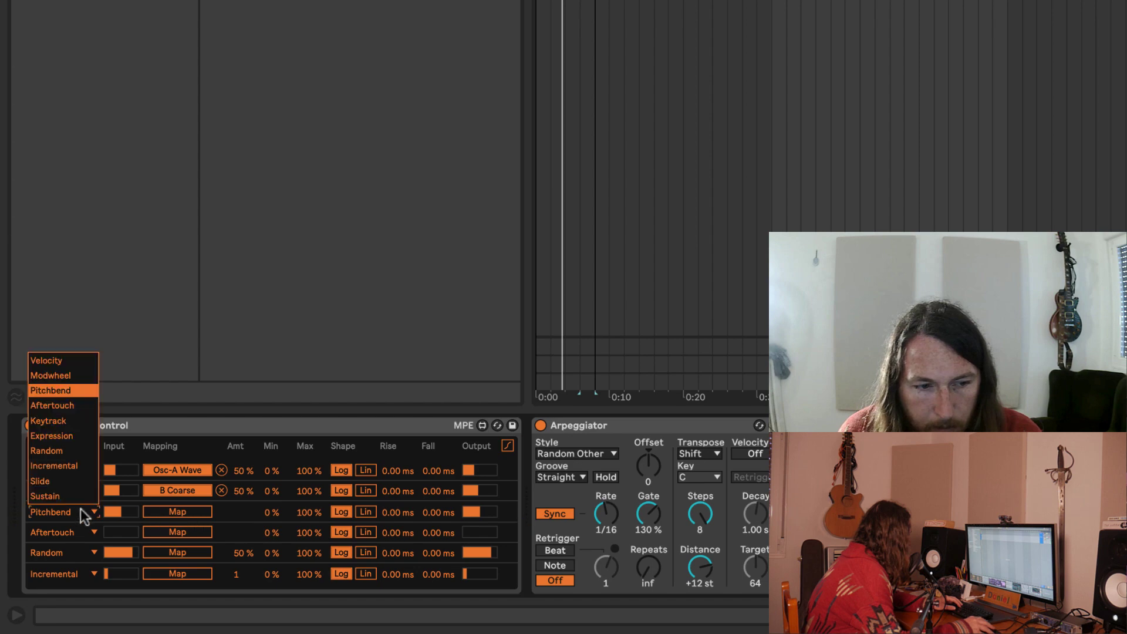
pyautogui.click(66, 456)
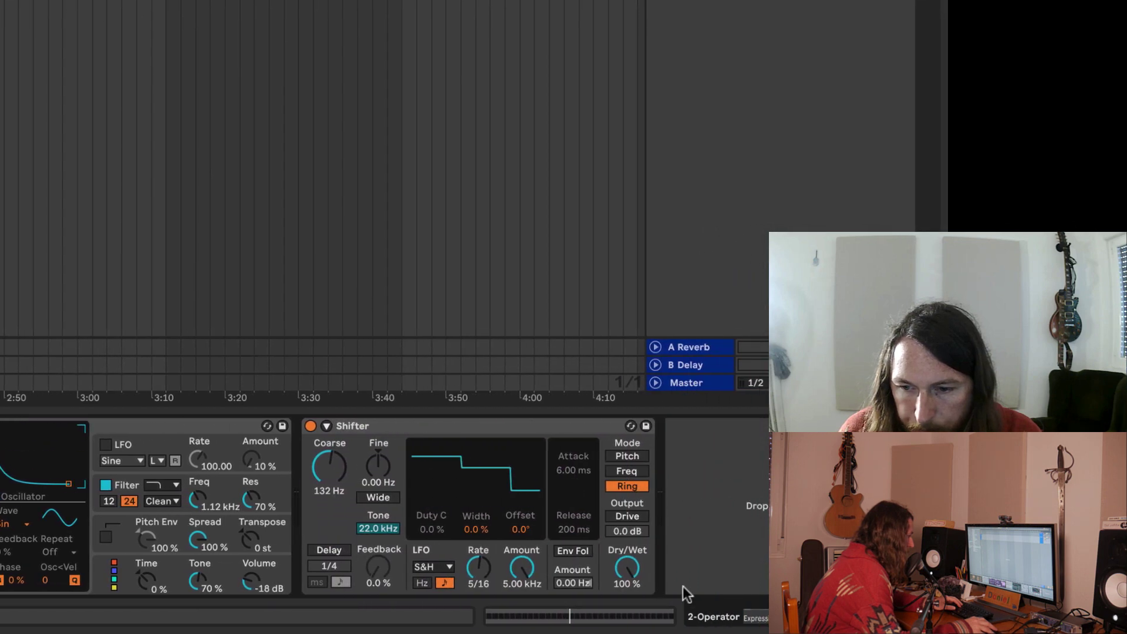
pyautogui.moveTo(474, 569); pyautogui.dragTo(480, 629)
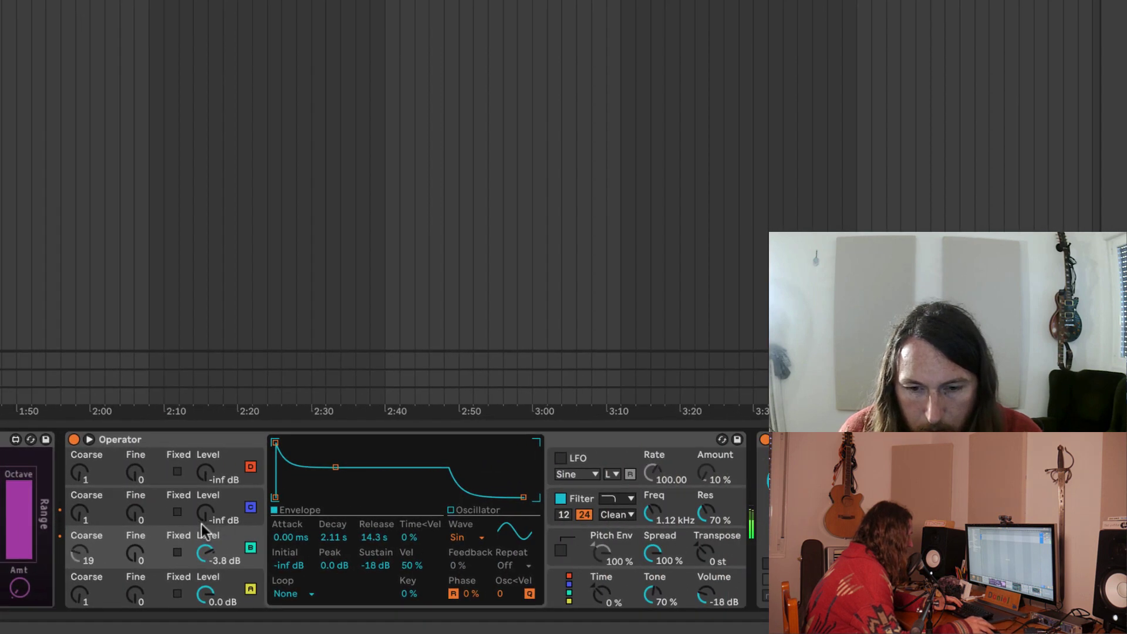
pyautogui.click(205, 520)
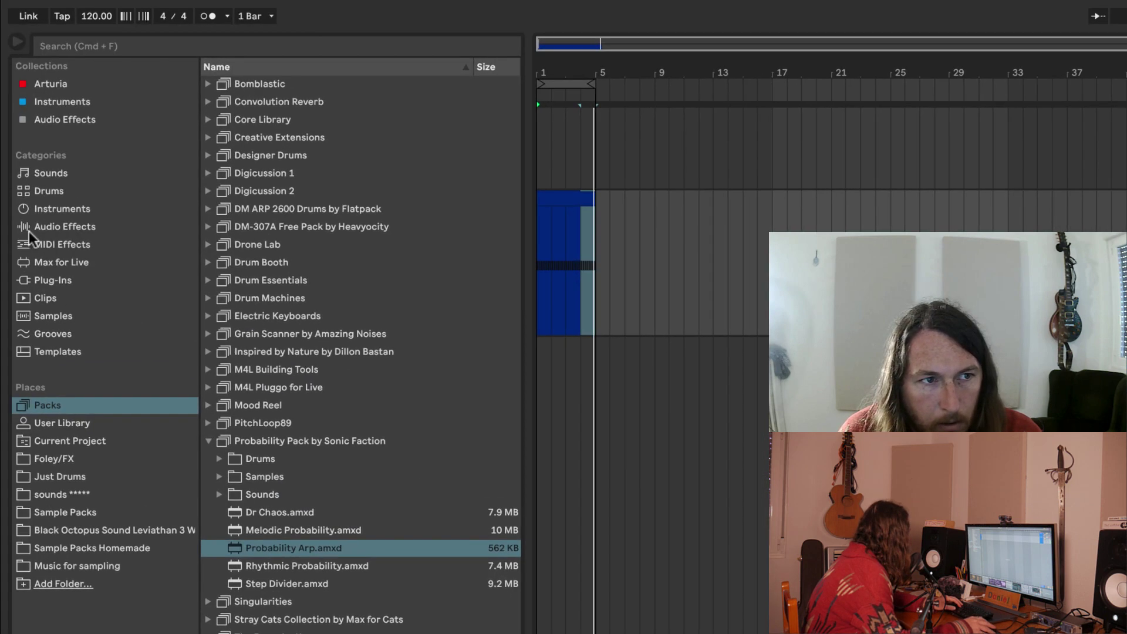
# Step: Add Hybrid Reverb after Shifter and increase its Size while the pattern plays
pyautogui.click(65, 227)
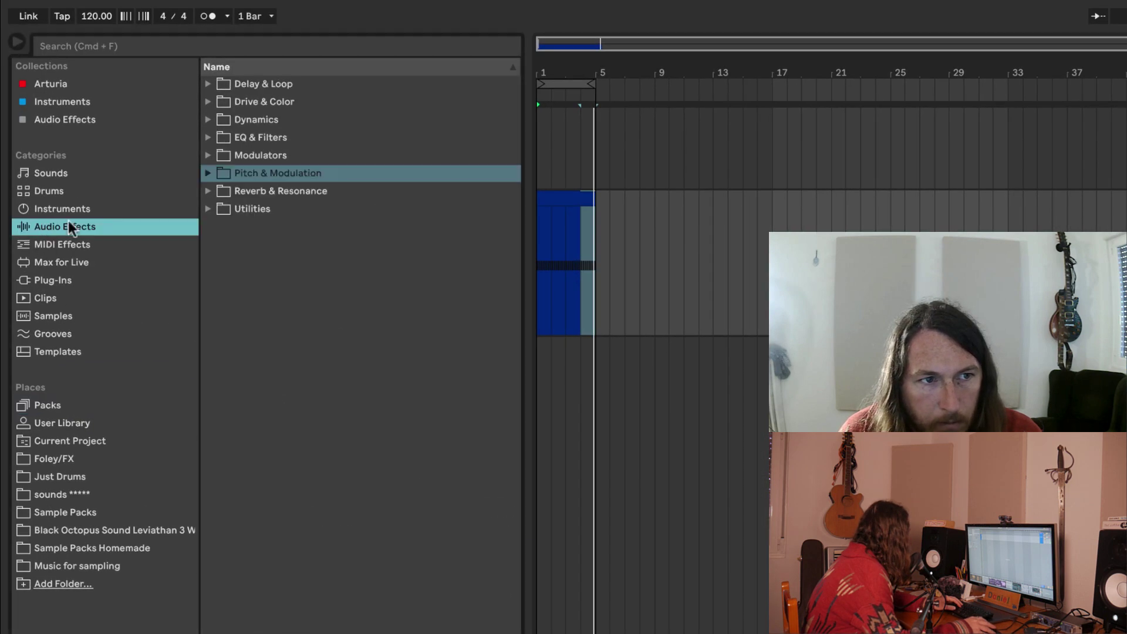
pyautogui.click(207, 190)
pyautogui.doubleClick(251, 262)
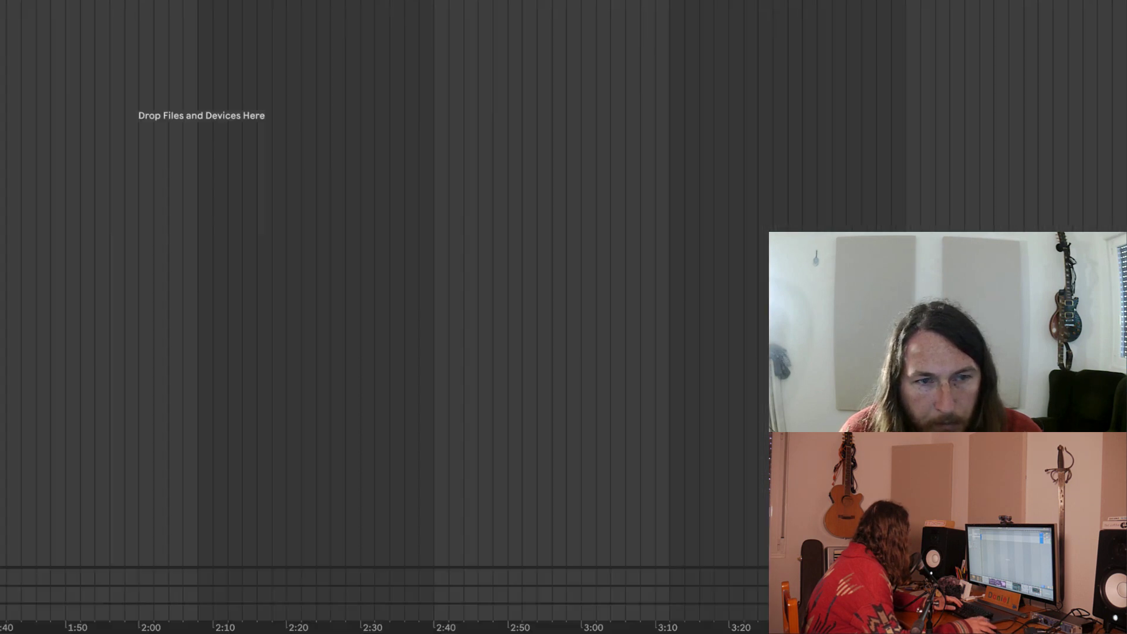
pyautogui.press('space')
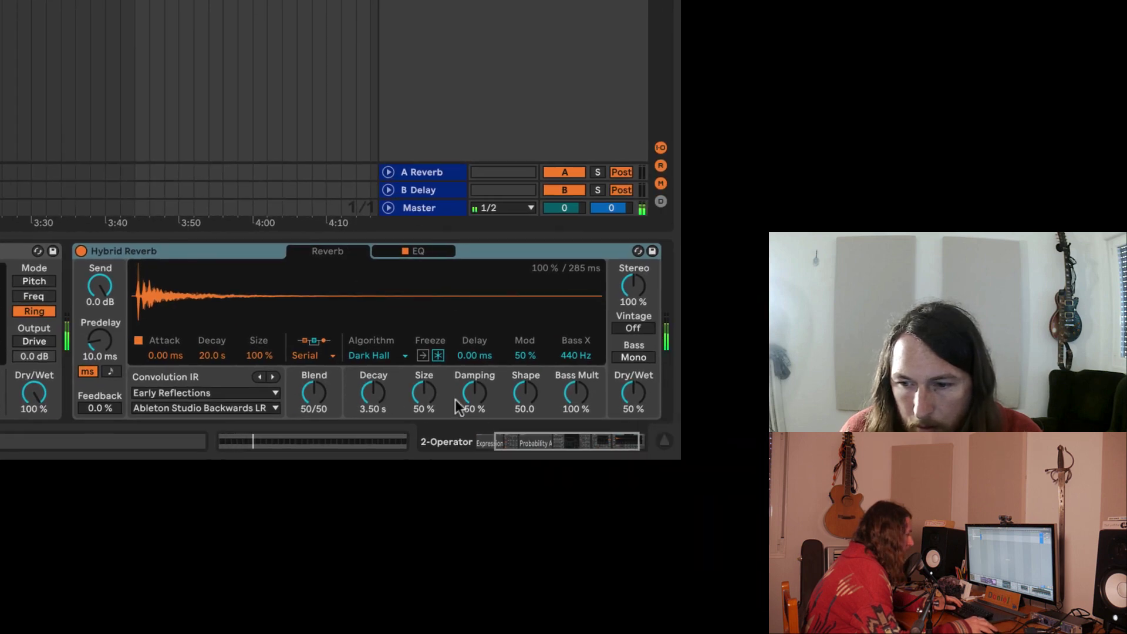
pyautogui.moveTo(424, 393); pyautogui.dragTo(423, 379)
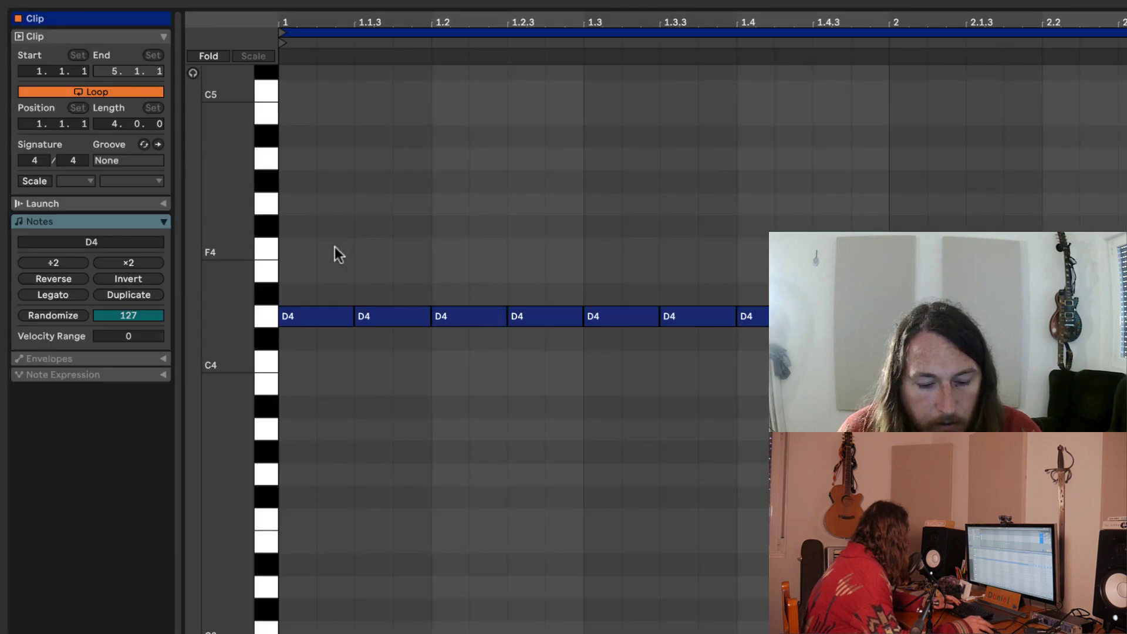
# Step: Shorten all D4 notes in the clip to sixteenths, duplicate the first one into the following gap and start playback
pyautogui.hotkey('ctrl', 'a')
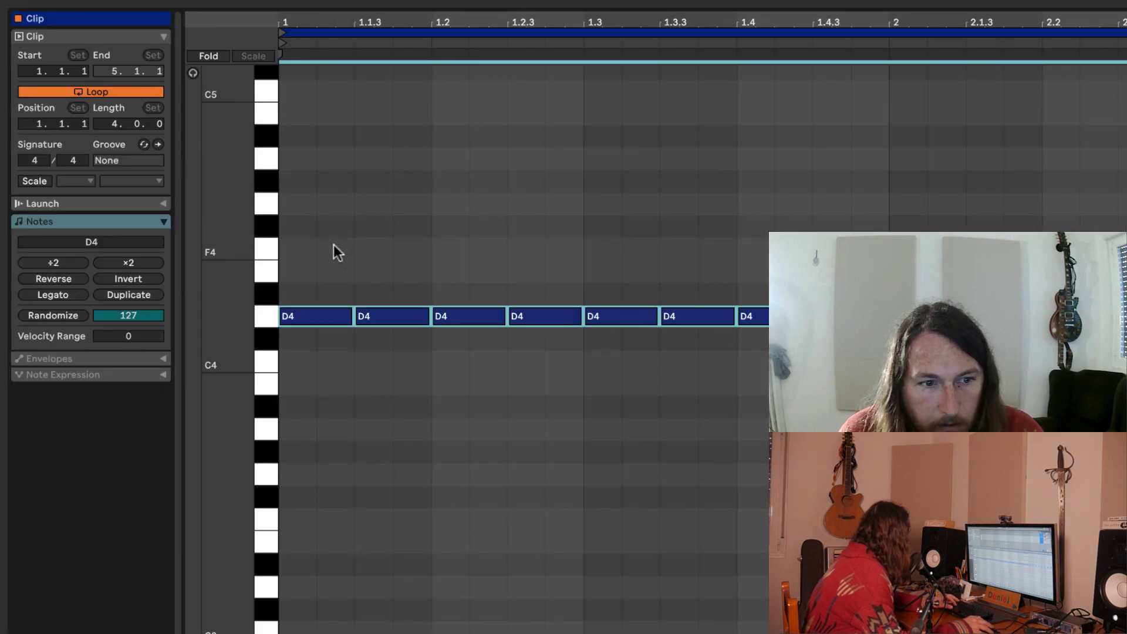
pyautogui.moveTo(348, 316); pyautogui.dragTo(315, 315)
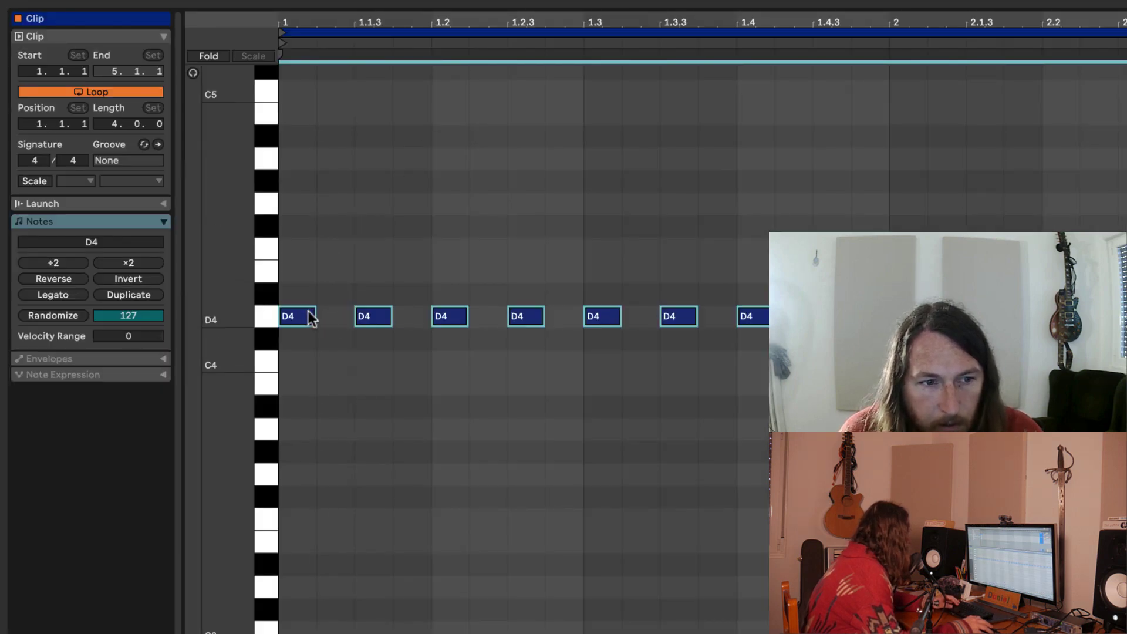
pyautogui.click(304, 315)
pyautogui.hotkey('ctrl', 'd')
pyautogui.press('space')
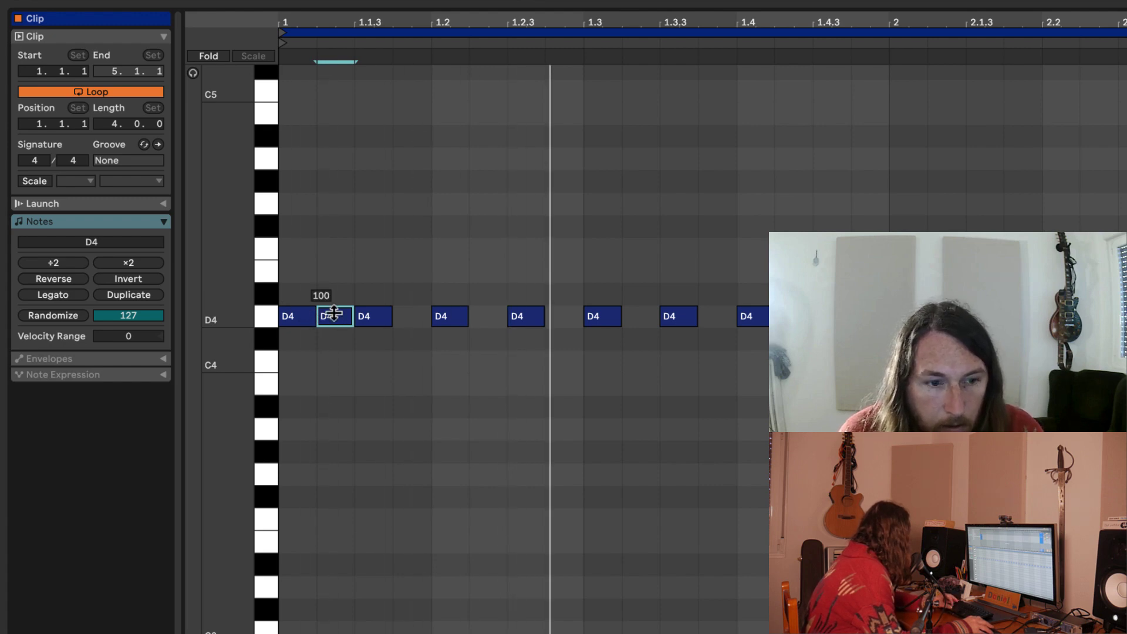
# Step: Undo the single note duplication, then duplicate all D4 notes one sixteenth later to fill every gap in the clip
pyautogui.hotkey('ctrl', 'z')
pyautogui.hotkey('ctrl', 'a')
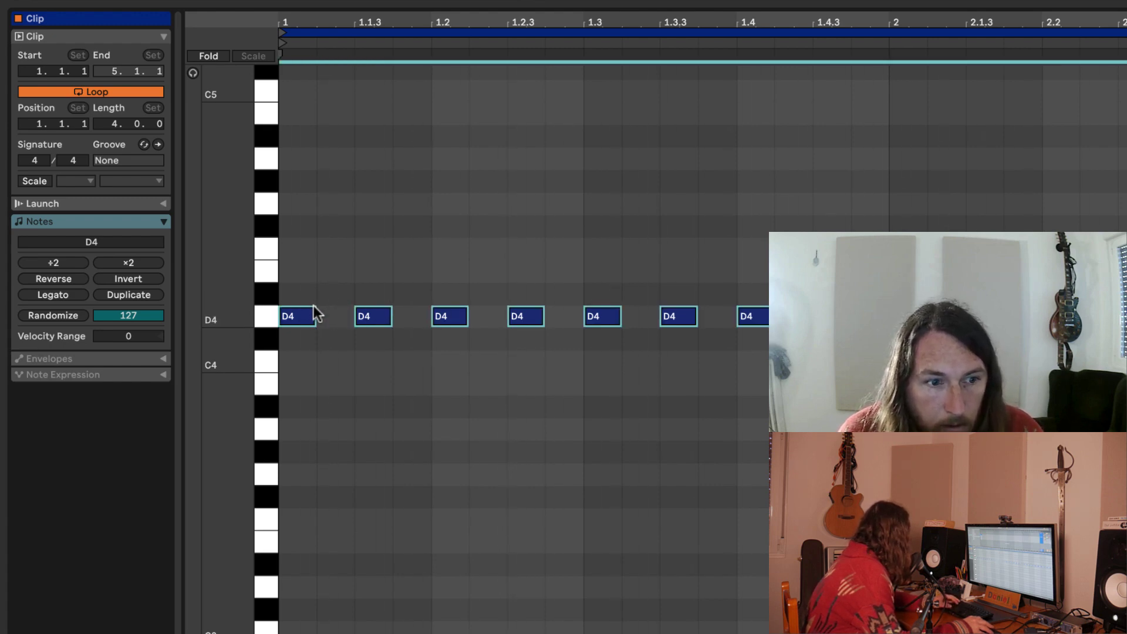
pyautogui.moveTo(314, 311); pyautogui.dragTo(350, 319)
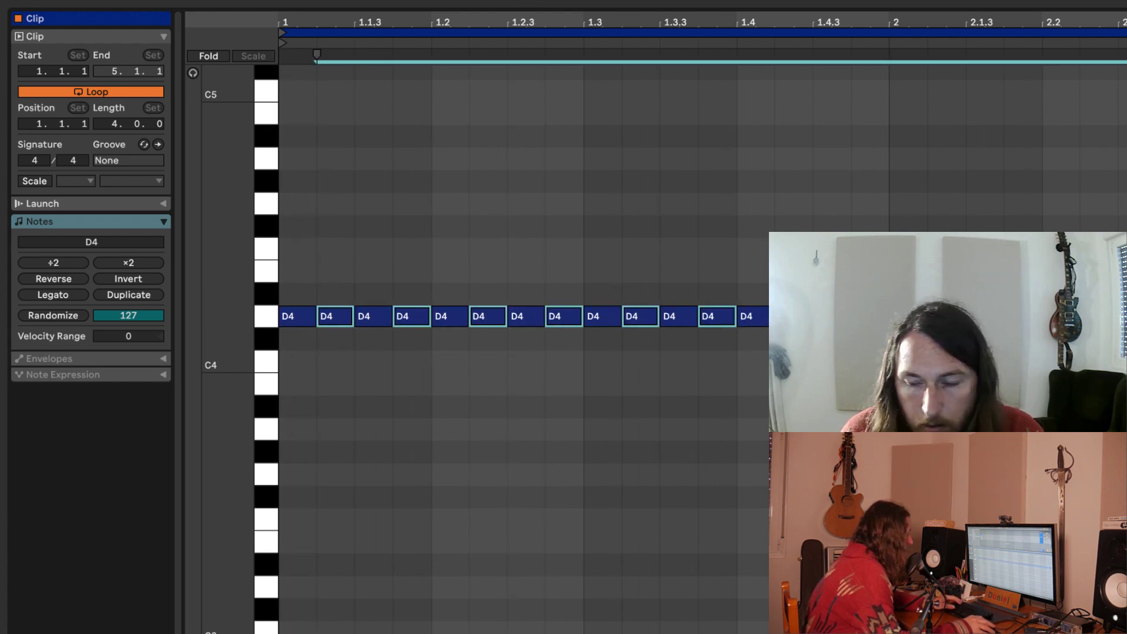
pyautogui.press('Escape')
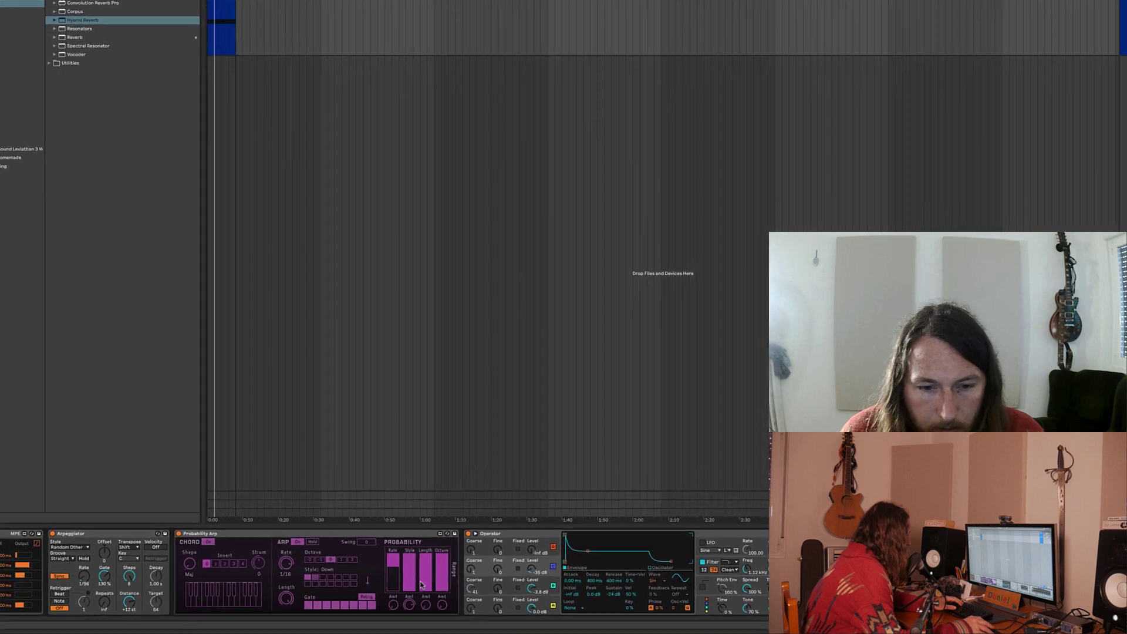
# Step: Adjust Probability Arp's Length probability range until it spans nearly the full scale, and start playback
pyautogui.moveTo(534, 525); pyautogui.dragTo(541, 581)
pyautogui.moveTo(541, 527); pyautogui.dragTo(535, 251)
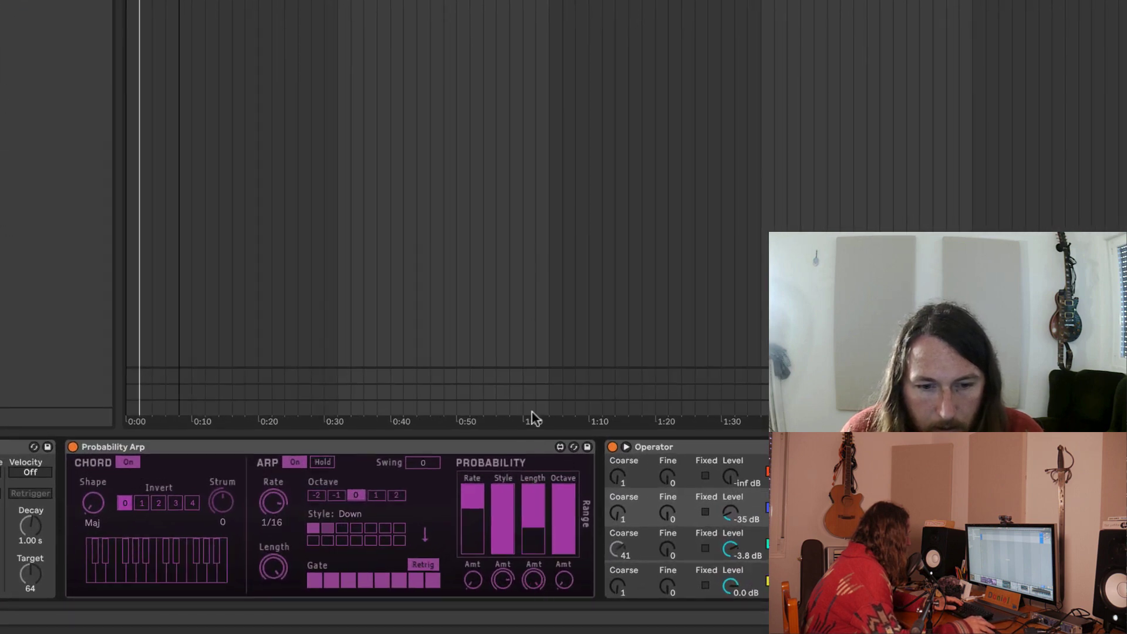
pyautogui.click(535, 537)
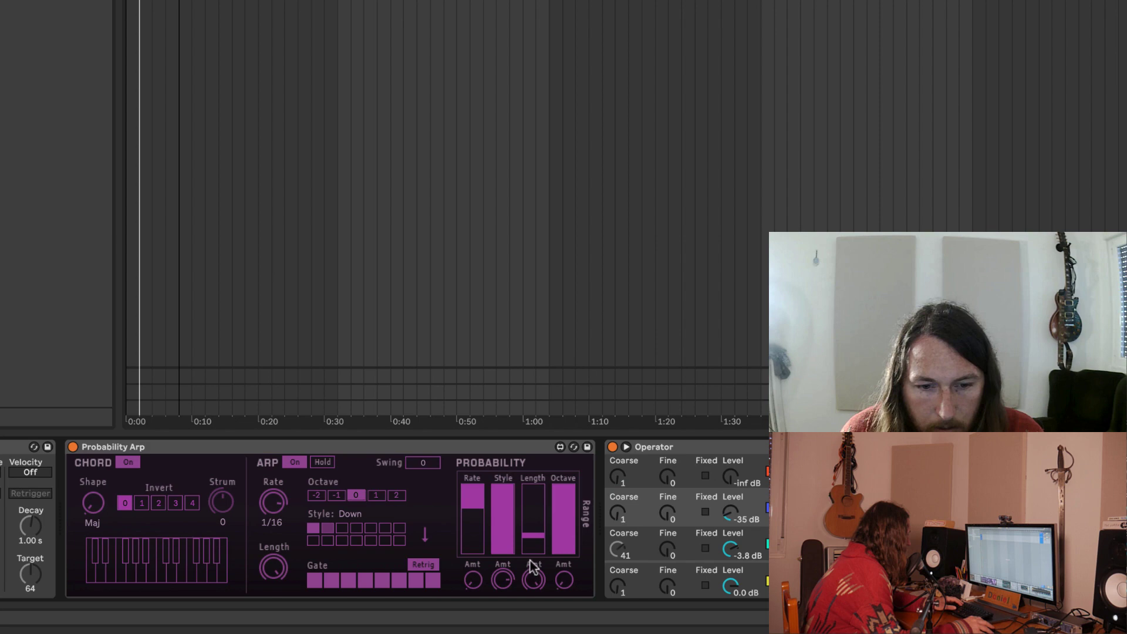
pyautogui.click(530, 485)
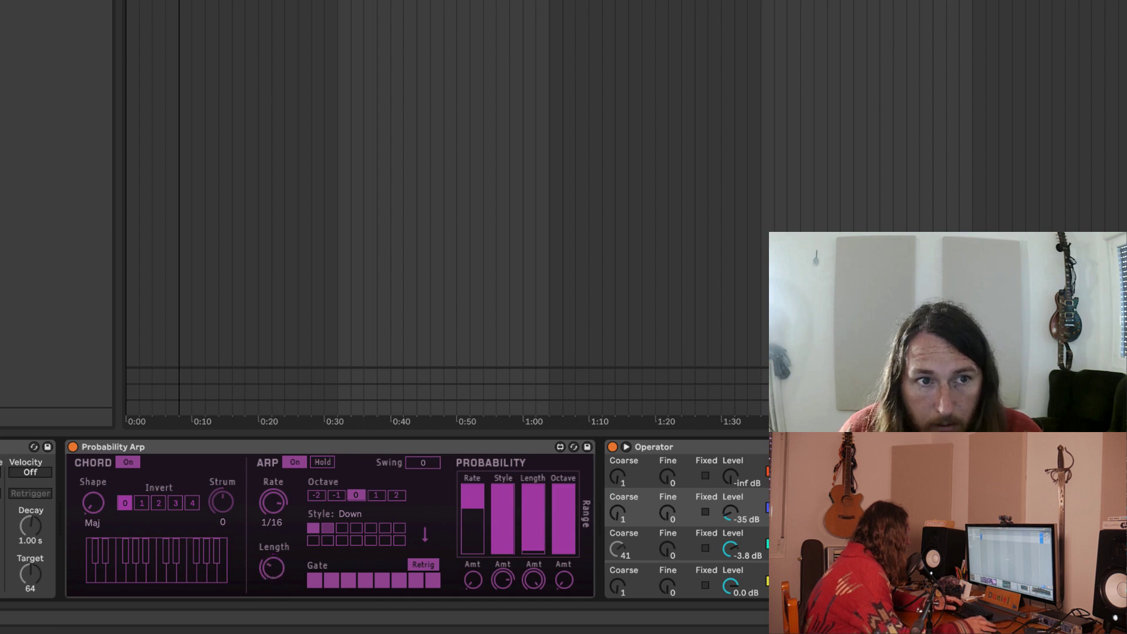
pyautogui.press('space')
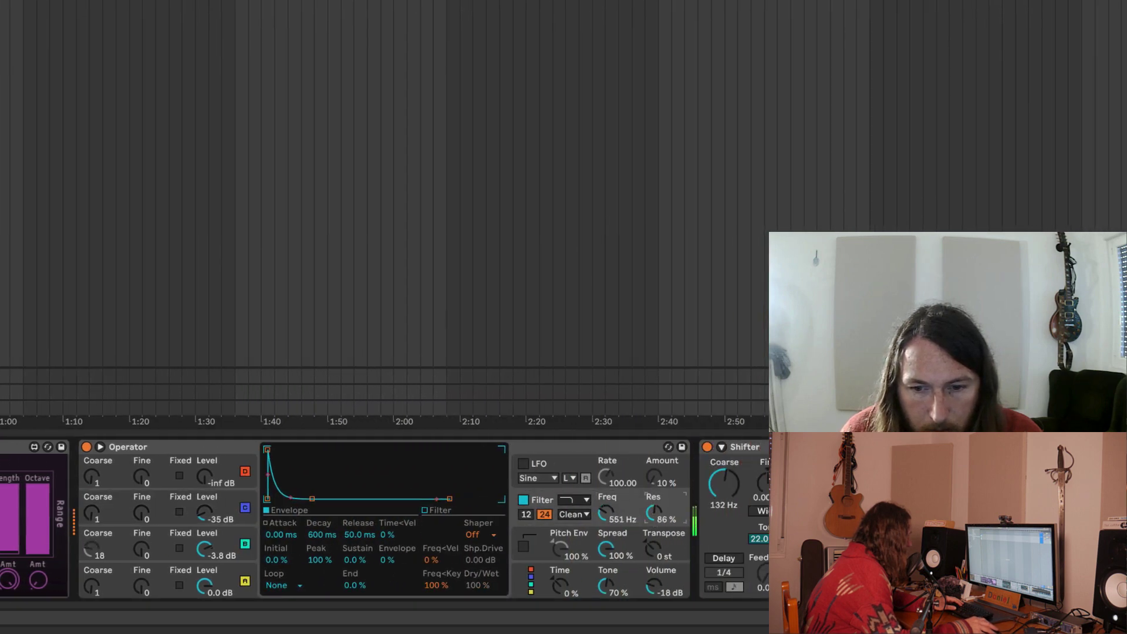
# Step: Shorten Operator's filter envelope decay to about 10.9 ms with about 14 % sustain, and set the Arpeggiator's rate to 1/96
pyautogui.moveTo(311, 498); pyautogui.dragTo(286, 492)
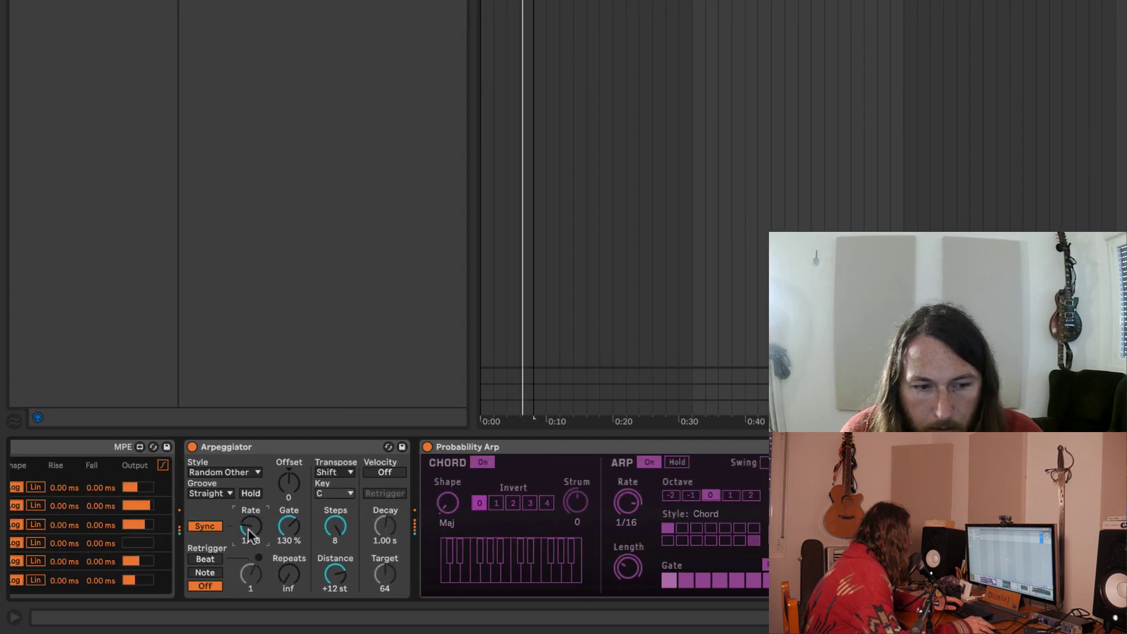
pyautogui.moveTo(248, 530); pyautogui.dragTo(247, 535)
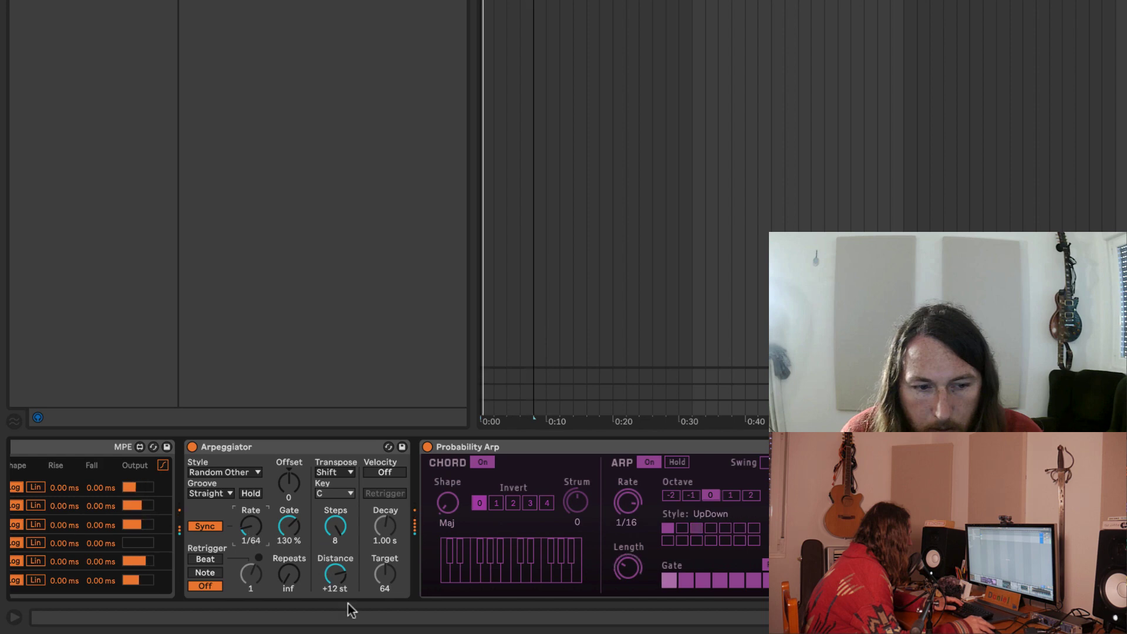
pyautogui.hscroll(-5, 557, 526)
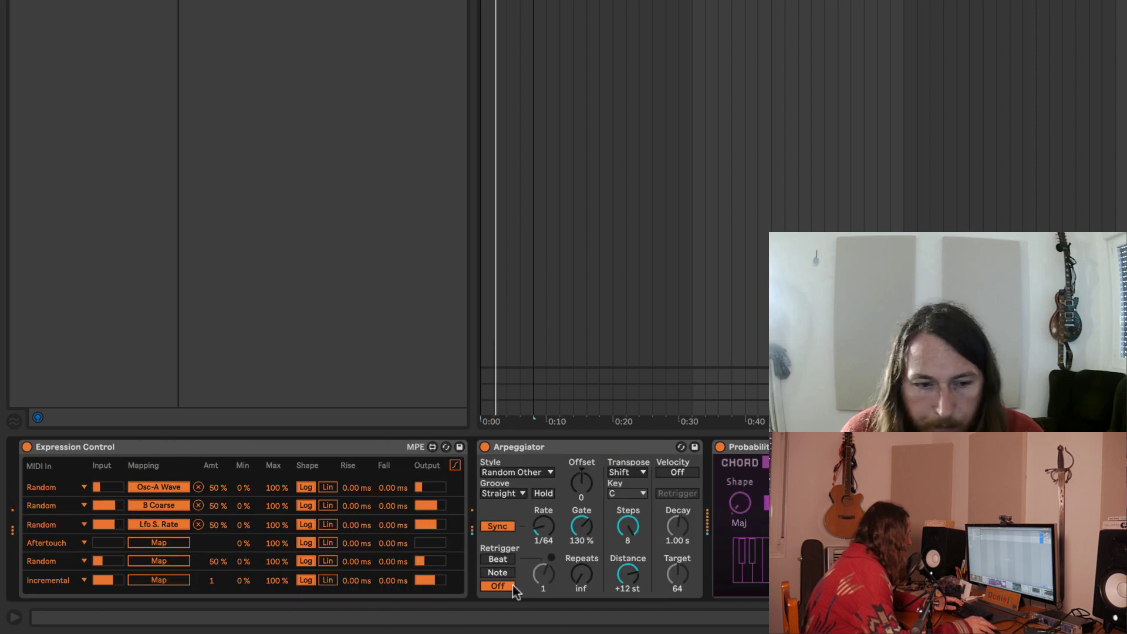
pyautogui.scroll(-1, 554, 527)
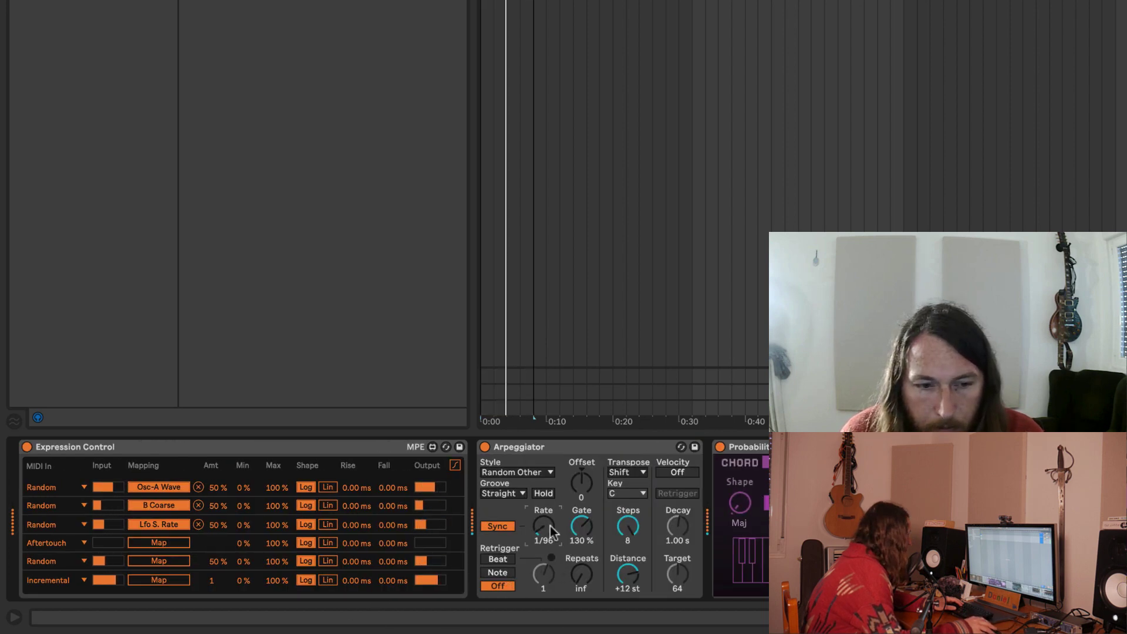
# Step: Set Expression Control's fourth source to Random and map it to the Arpeggiator's Synced Rate
pyautogui.click(36, 544)
pyautogui.click(44, 488)
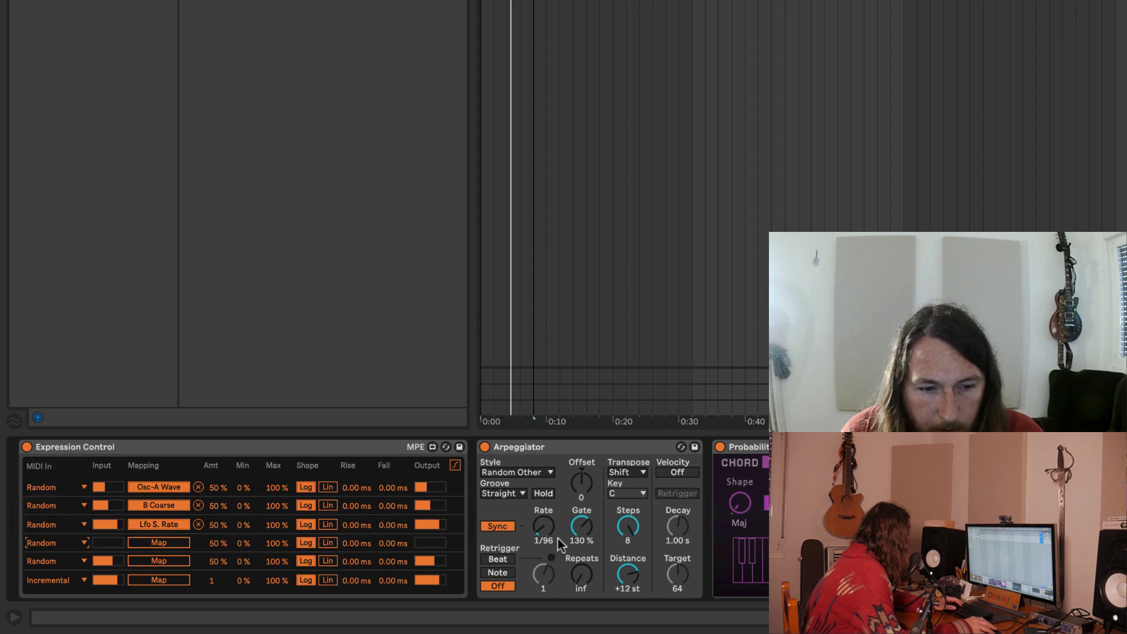
pyautogui.click(170, 541)
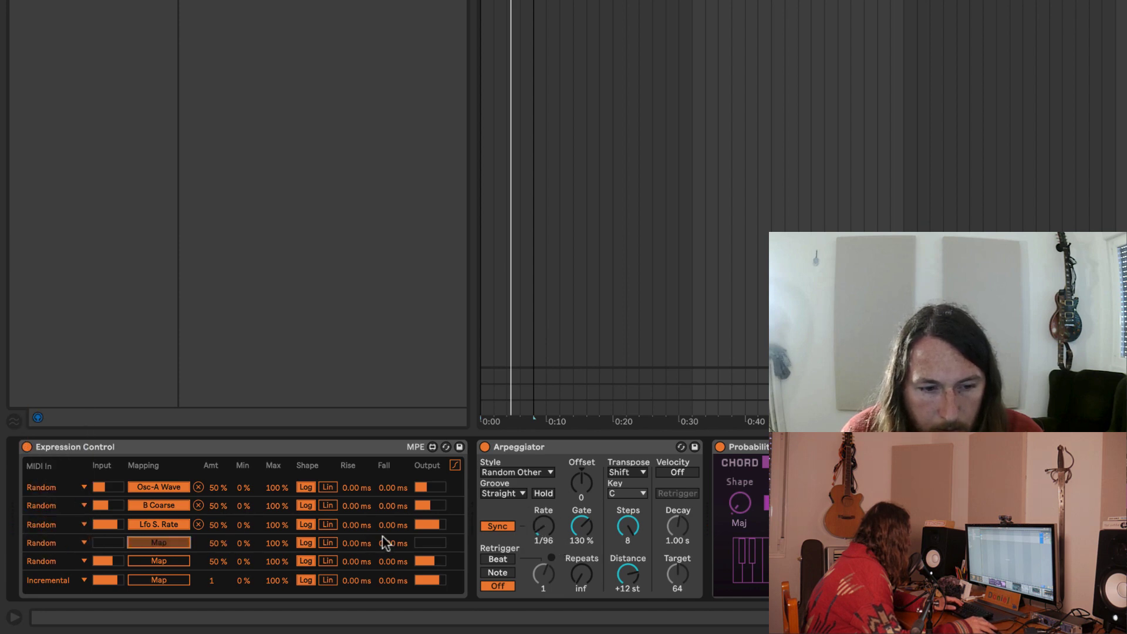
pyautogui.click(543, 530)
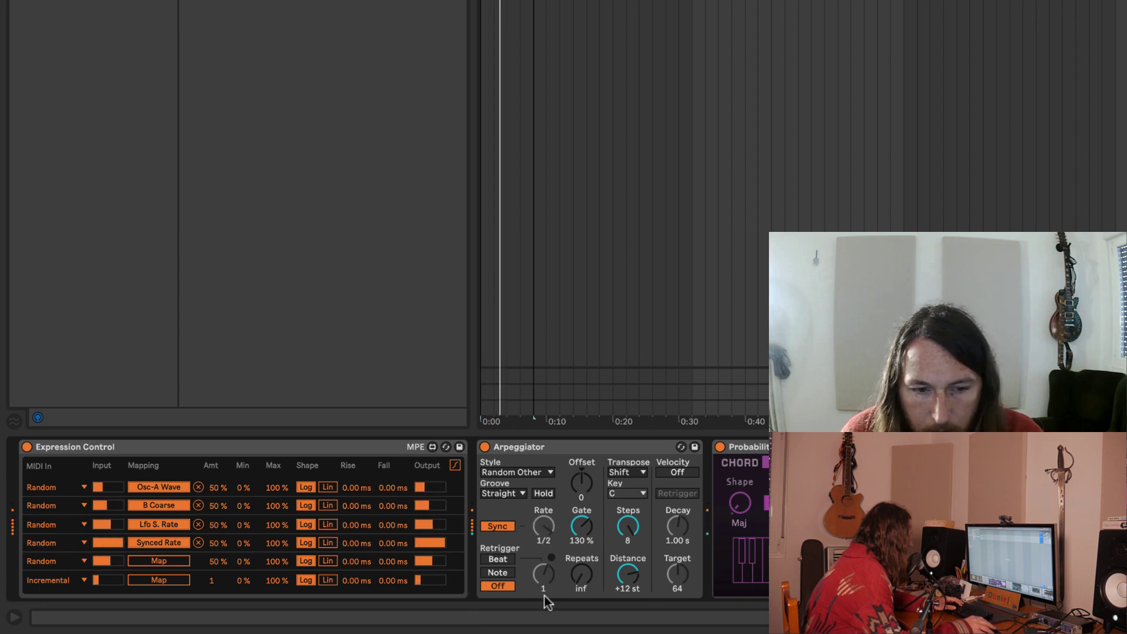
# Step: Set the Arpeggiator's rate to 1/64 and its gate to 146 %
pyautogui.hscroll(15, 546, 558)
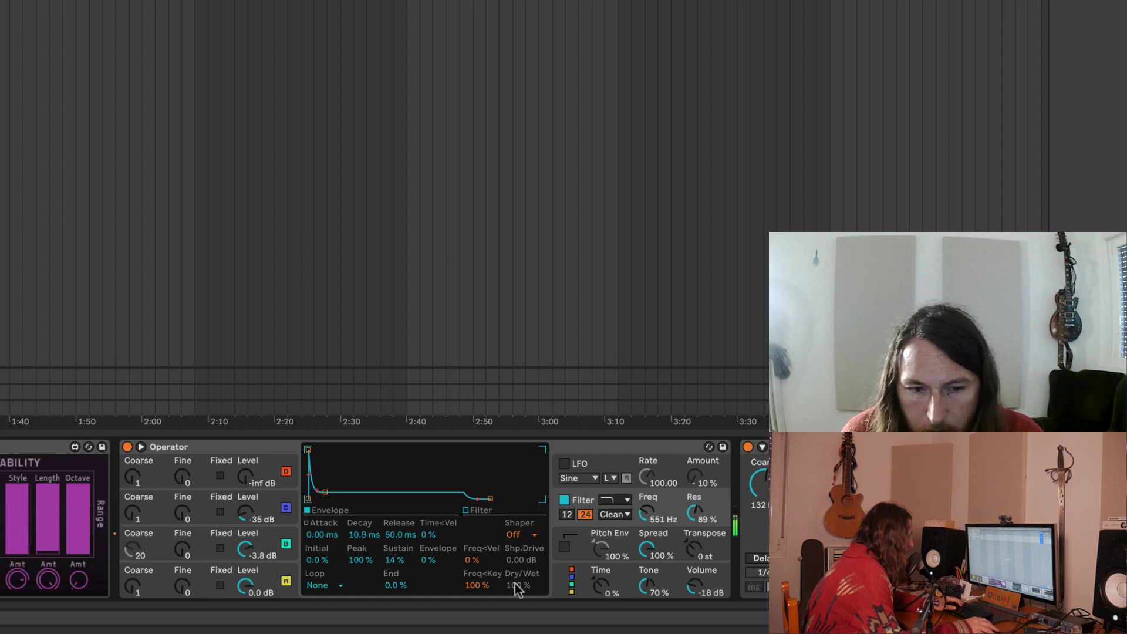
pyautogui.hscroll(-15, 196, 544)
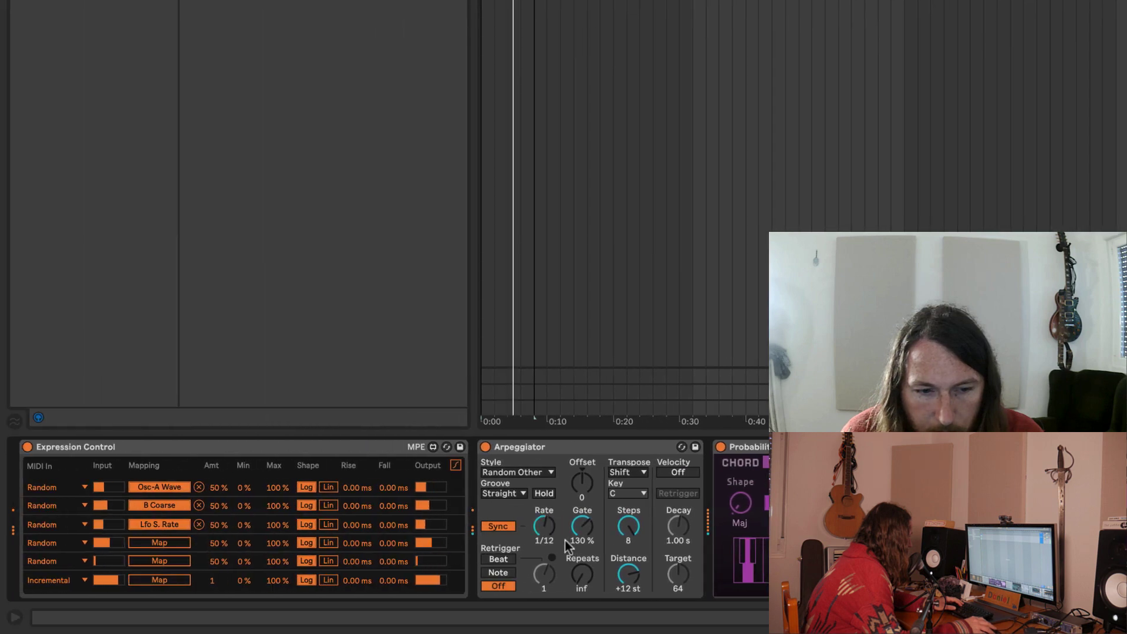
pyautogui.moveTo(545, 529); pyautogui.dragTo(585, 536)
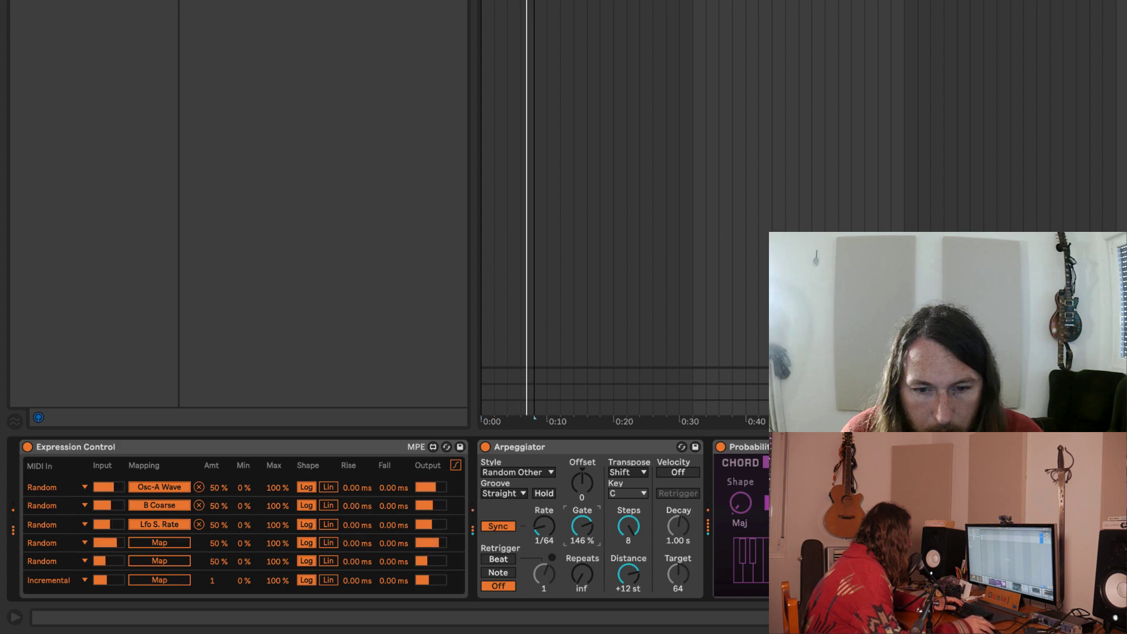
# Step: Set the loop mode of Operator's oscillator A envelope to None and reshape its decay and sustain
pyautogui.moveTo(299, 491); pyautogui.dragTo(326, 475)
pyautogui.click(247, 577)
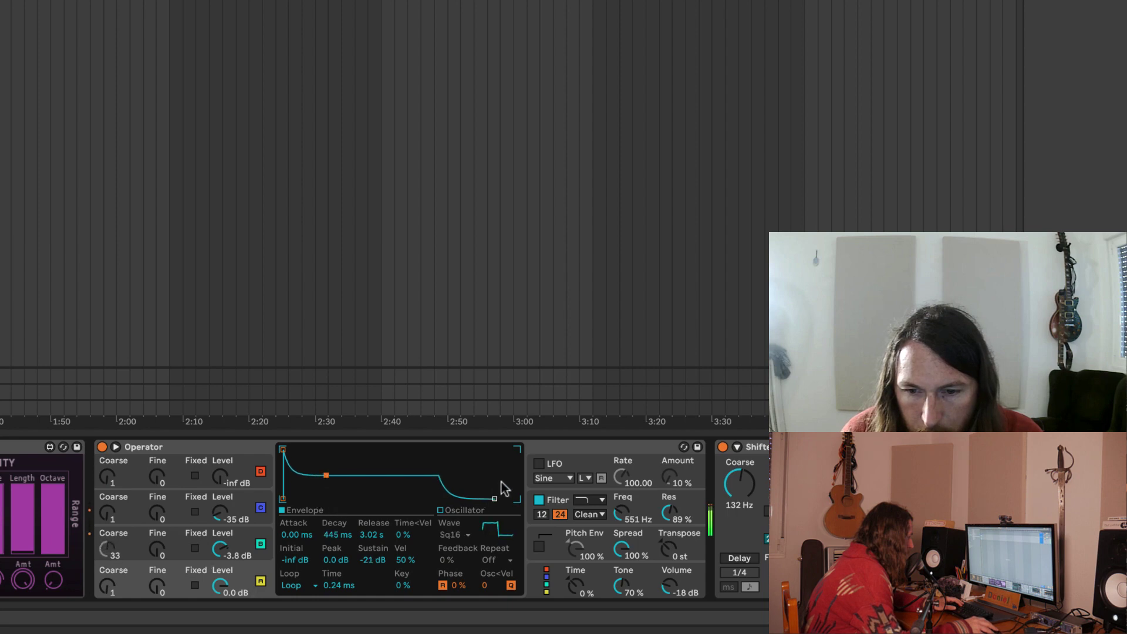
pyautogui.click(291, 588)
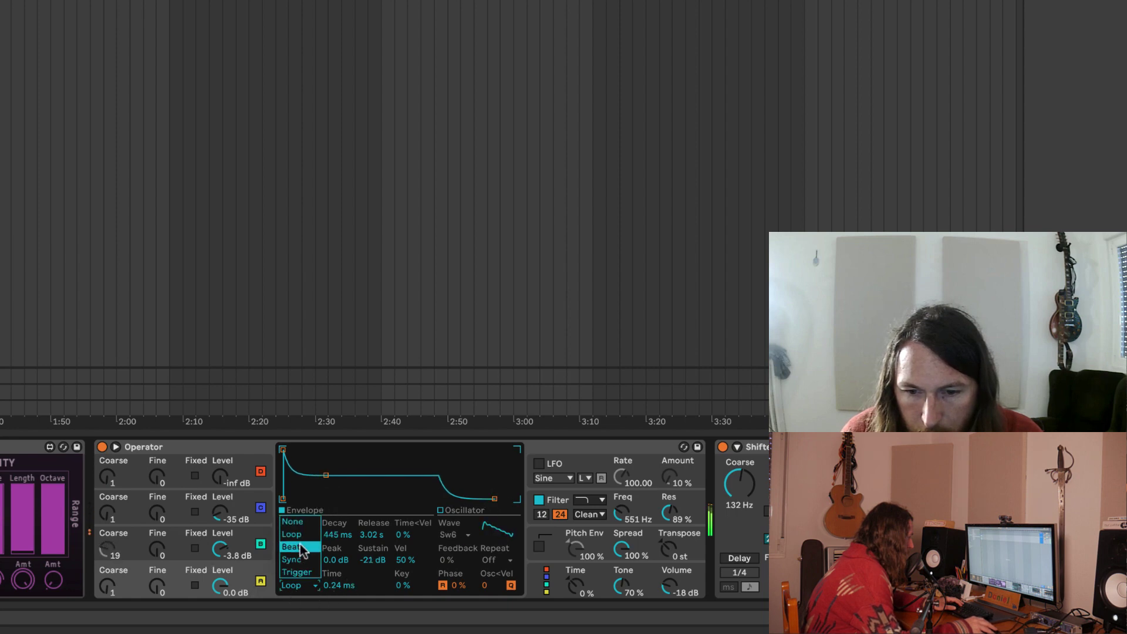
pyautogui.click(293, 519)
pyautogui.moveTo(326, 475); pyautogui.dragTo(331, 478)
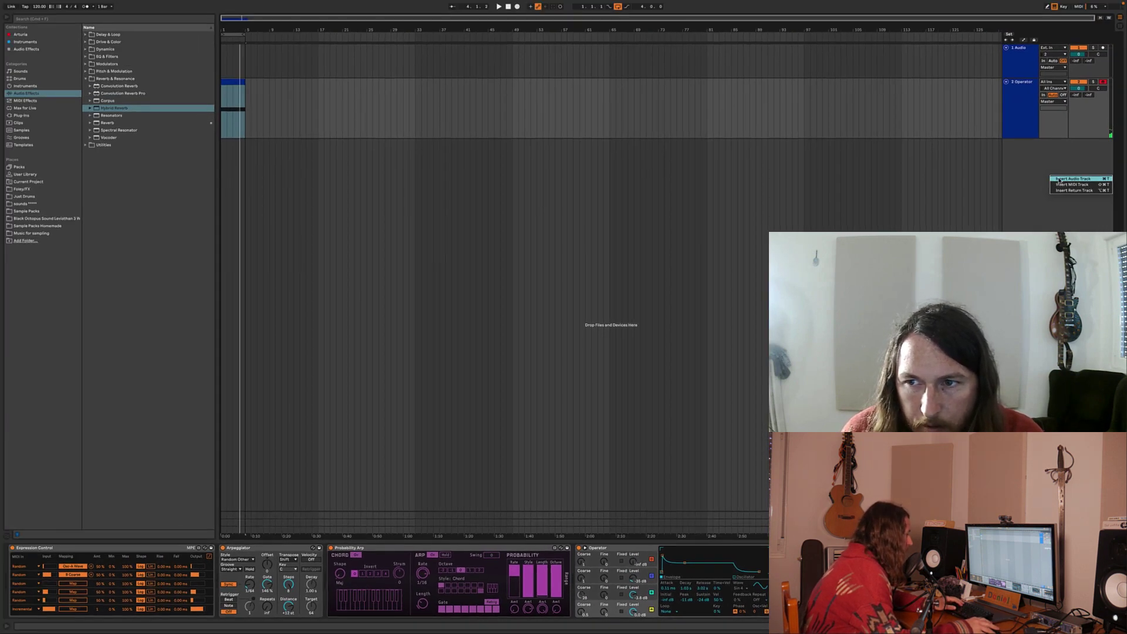
# Step: Insert a new audio track below the Operator track, set its input to Resampling and arm it
pyautogui.click(1045, 165)
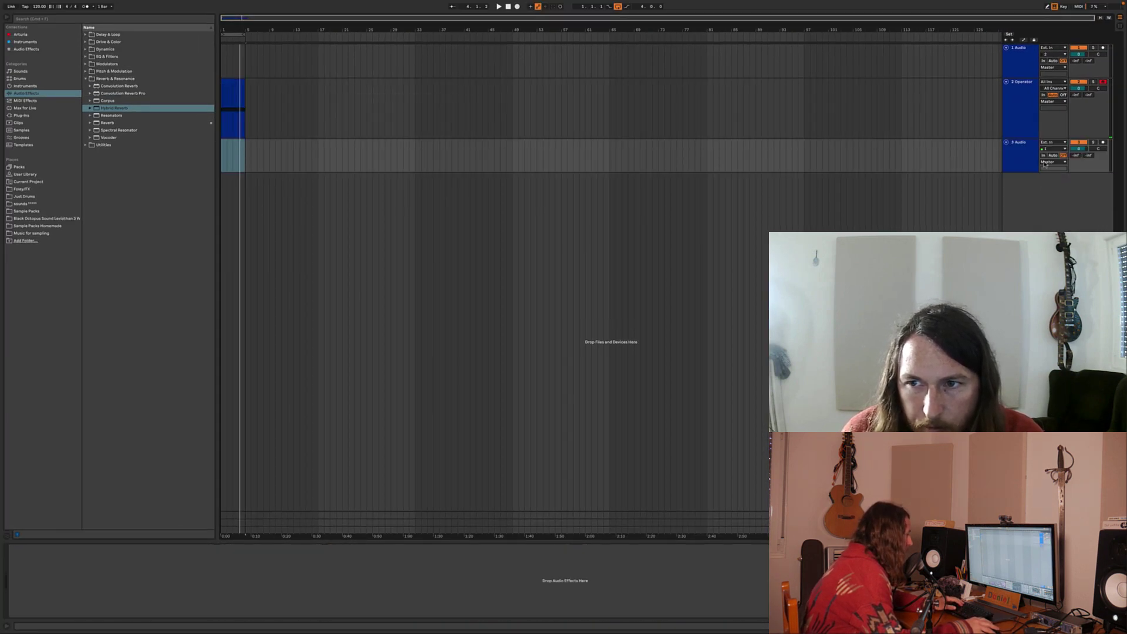
pyautogui.click(1017, 121)
pyautogui.click(1046, 144)
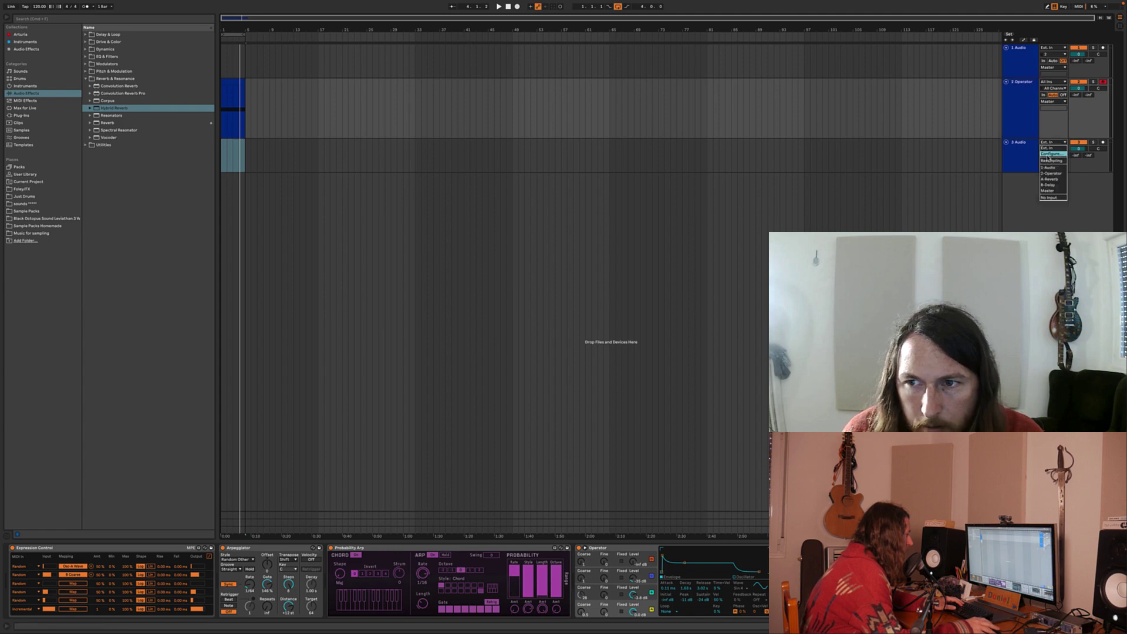
pyautogui.click(1049, 160)
# Step: Disarm the Operator track and record the synth's output onto the resampling track from the start of the arrangement
pyautogui.moveTo(510, 26)
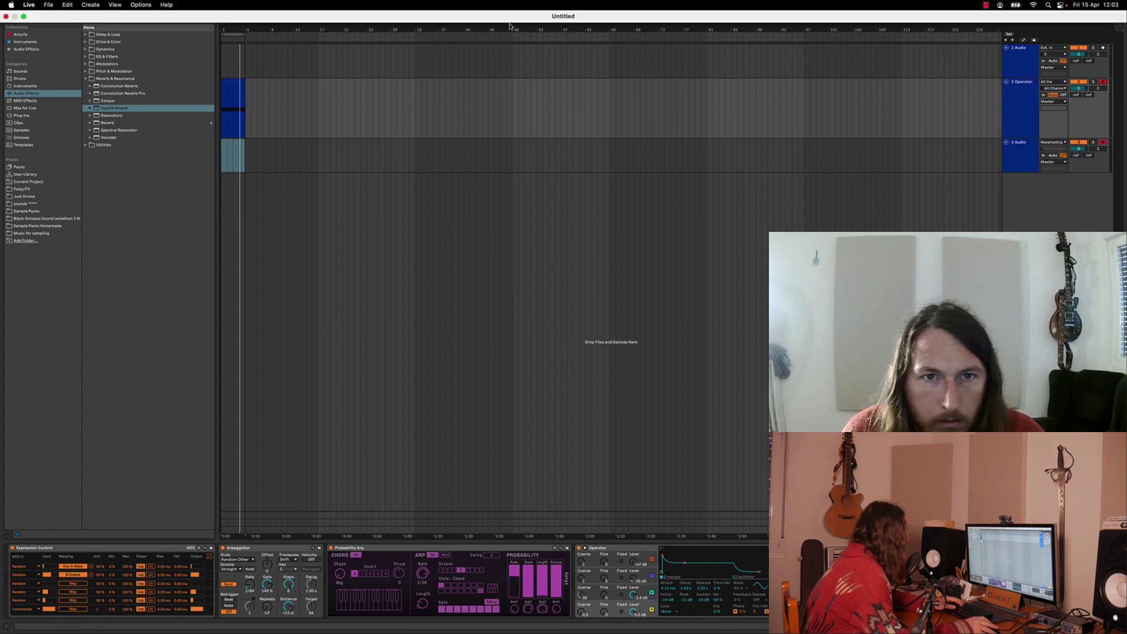
pyautogui.click(514, 7)
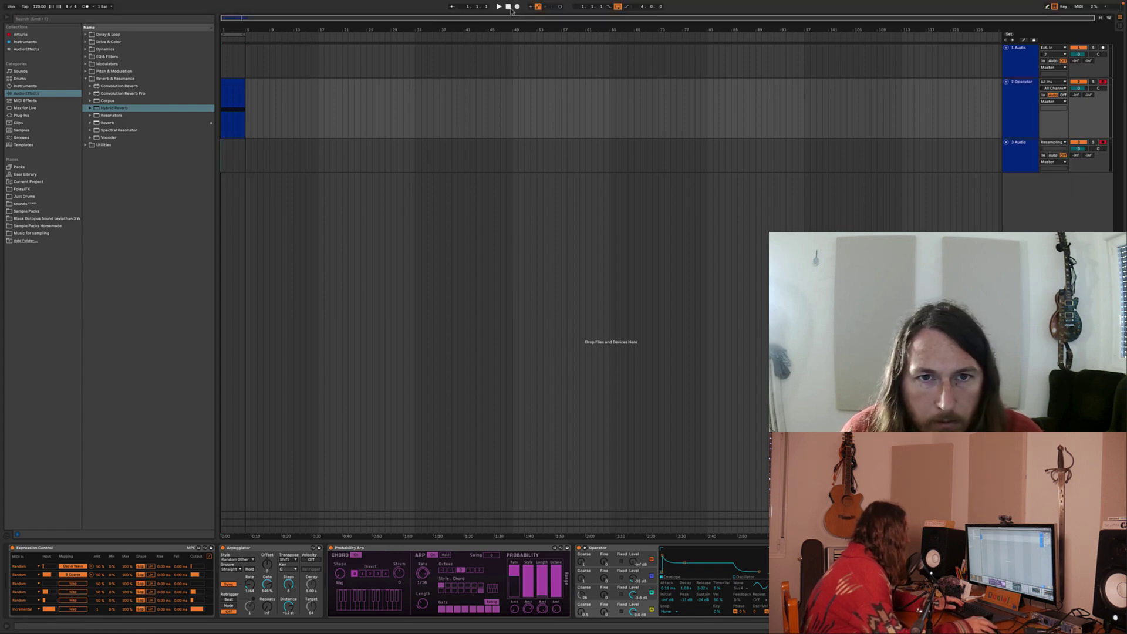
pyautogui.press('space')
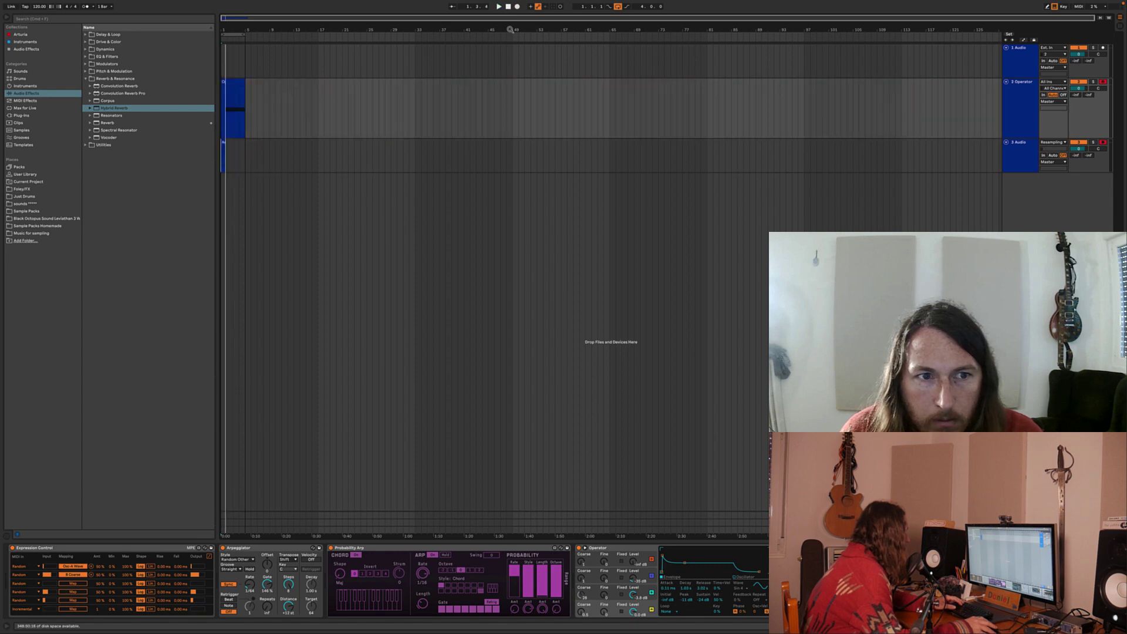
pyautogui.press('space')
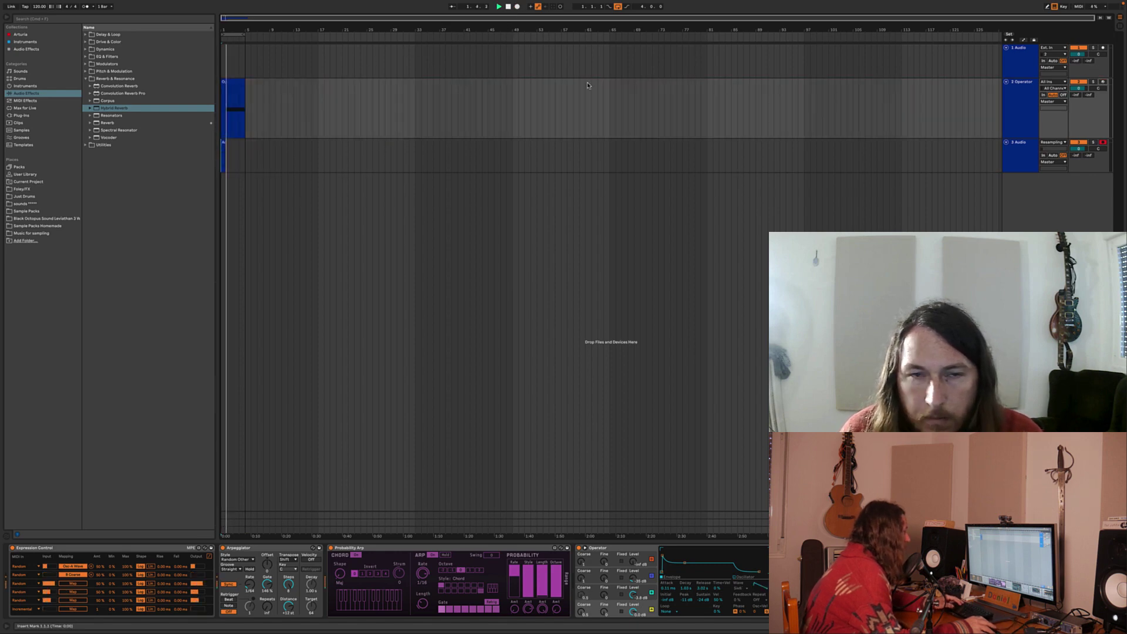
pyautogui.press('space')
pyautogui.press('space')
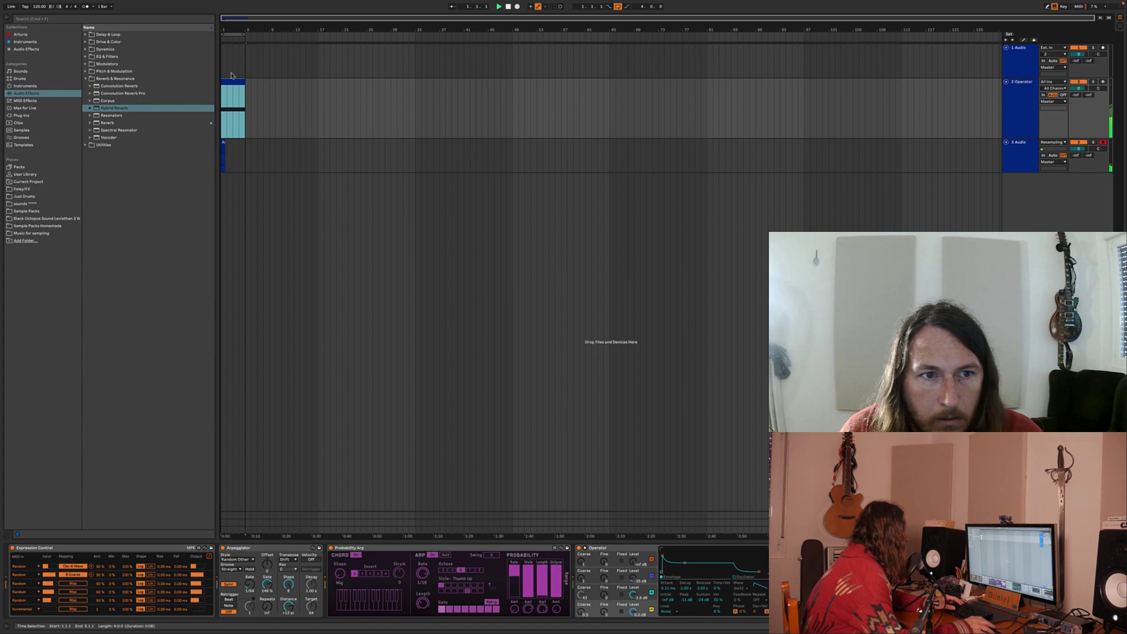
pyautogui.press('space')
pyautogui.click(508, 7)
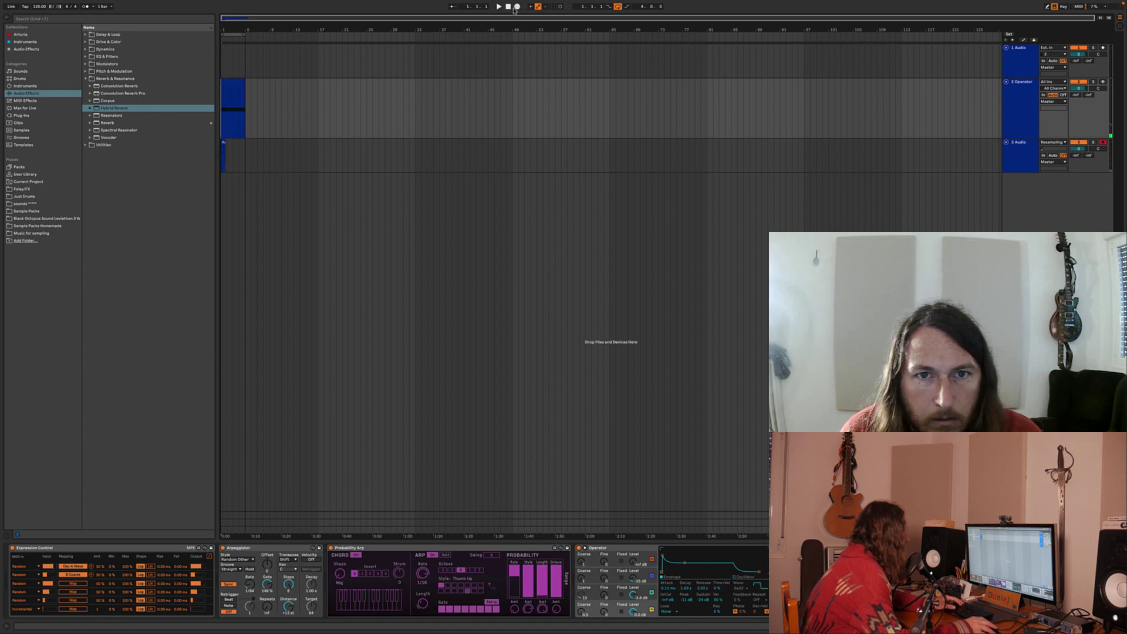
pyautogui.click(517, 6)
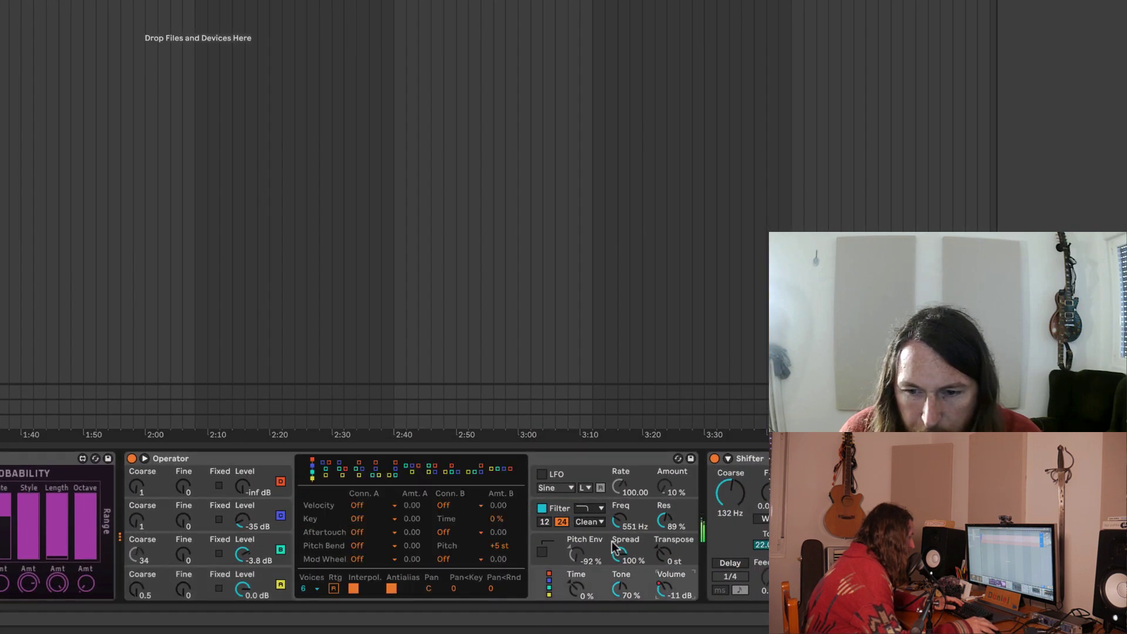
# Step: Raise Operator's filter frequency to 18.5 kHz and set oscillator A's envelope to Loop mode with -4.8 dB sustain
pyautogui.click(613, 547)
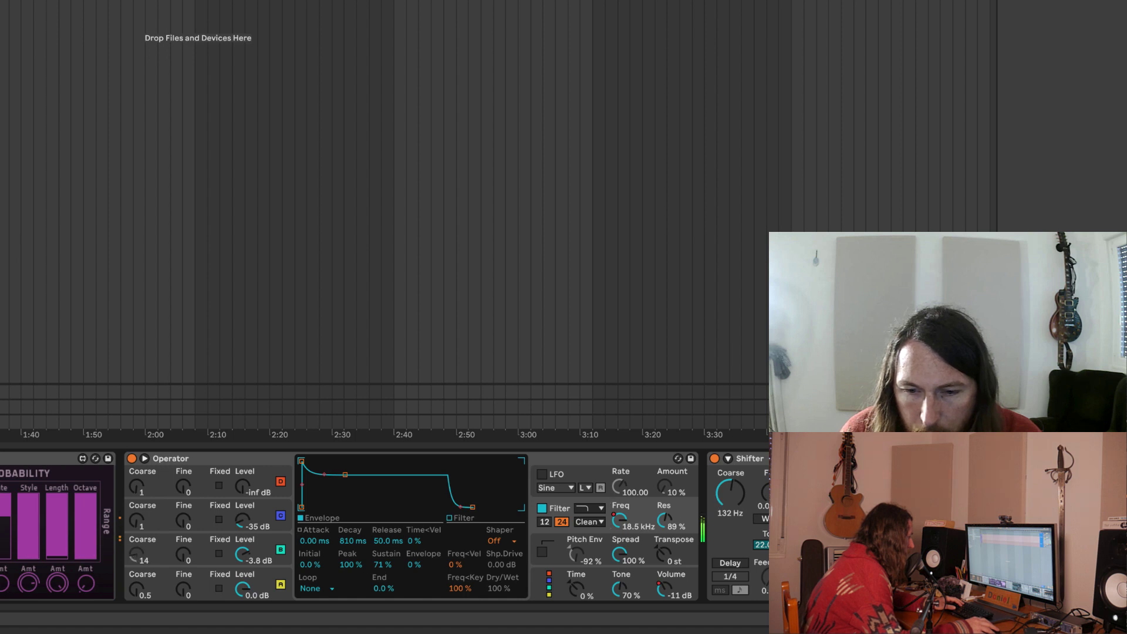
pyautogui.click(262, 594)
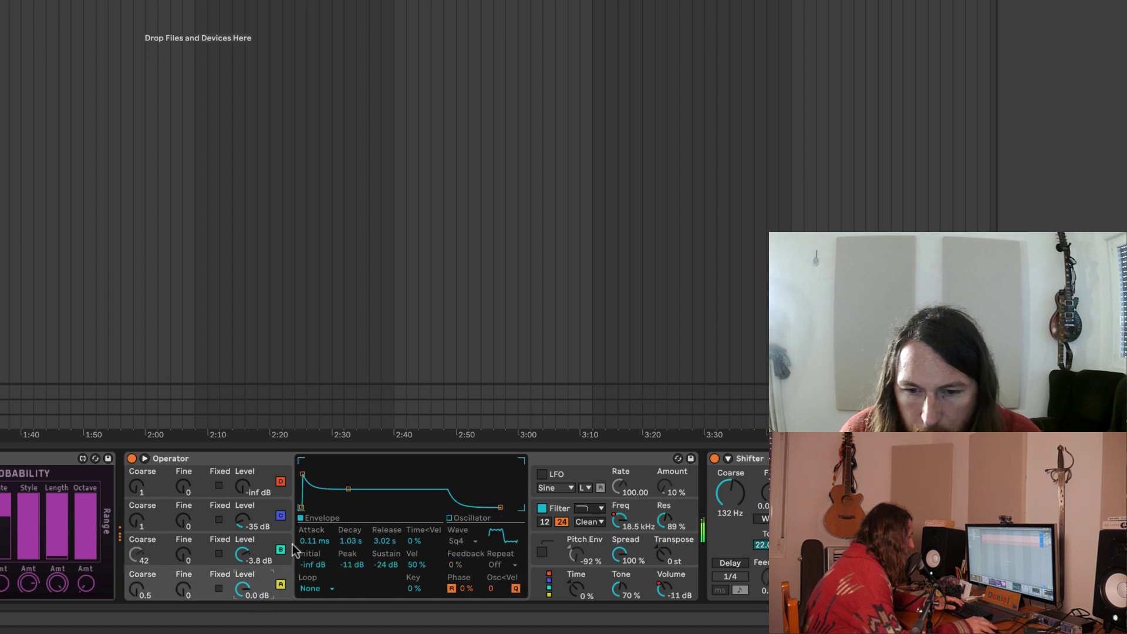
pyautogui.click(315, 588)
pyautogui.click(315, 541)
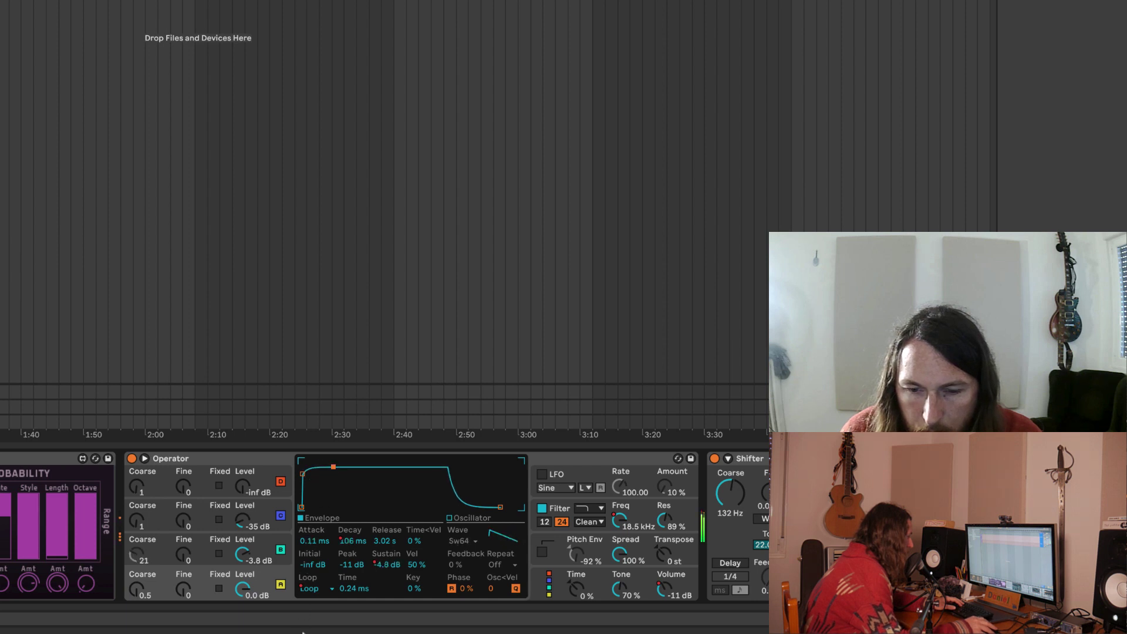
# Step: Set the Arpeggiator's rate to 1/12
pyautogui.hscroll(-10, 304, 528)
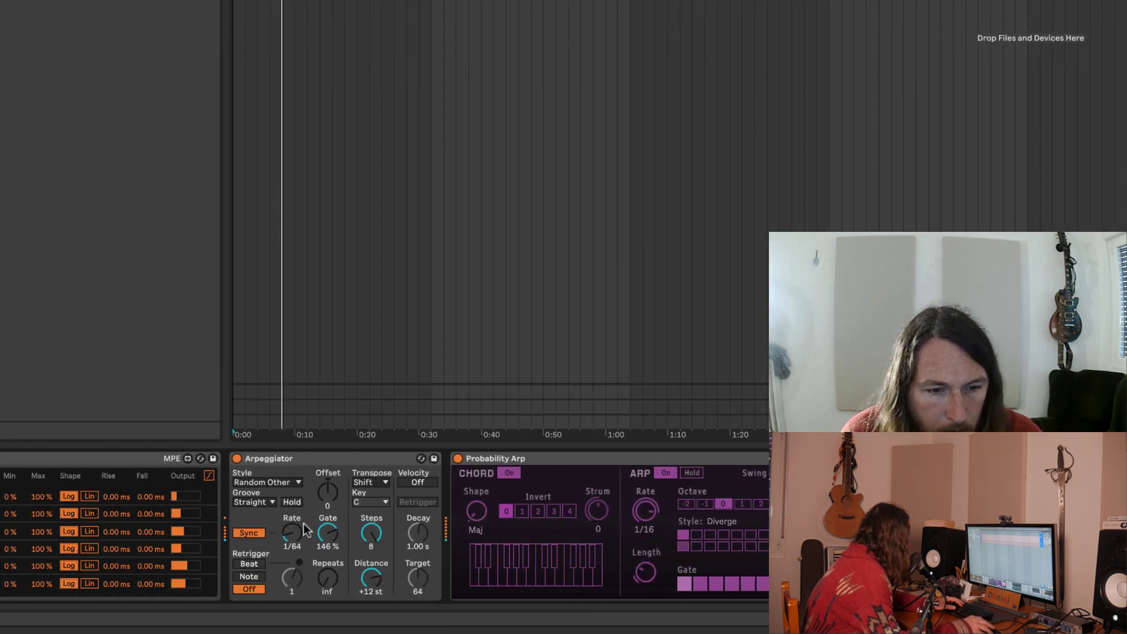
pyautogui.press('space')
pyautogui.moveTo(291, 533); pyautogui.dragTo(292, 510)
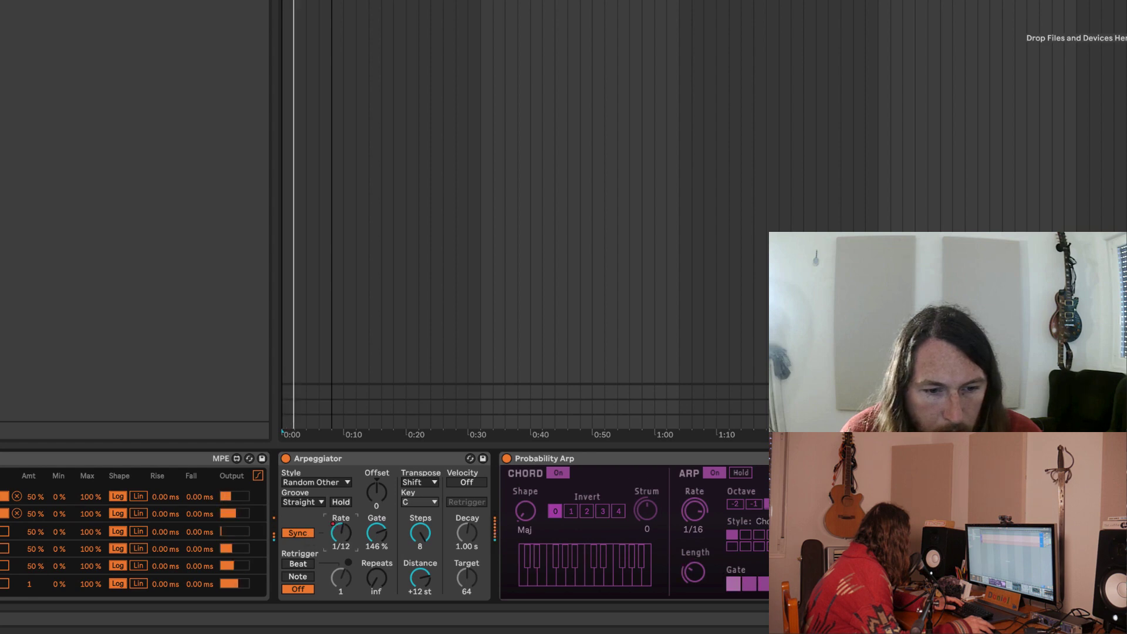
pyautogui.hscroll(15, 381, 528)
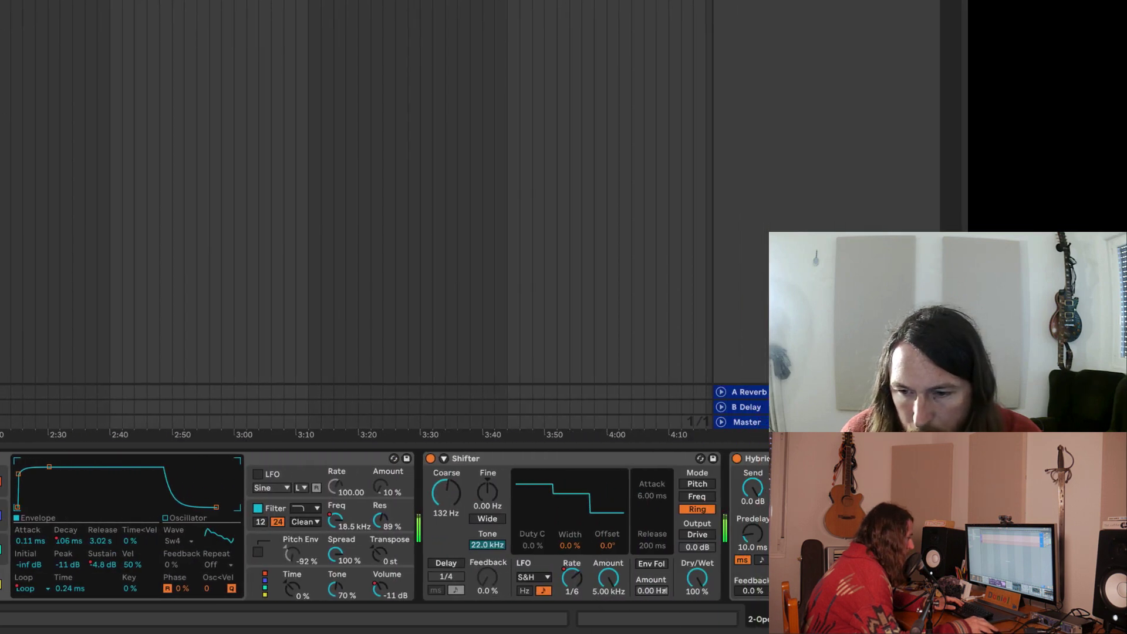
# Step: Slow Shifter's tempo-synced LFO rate to 1
pyautogui.moveTo(572, 578); pyautogui.dragTo(572, 557)
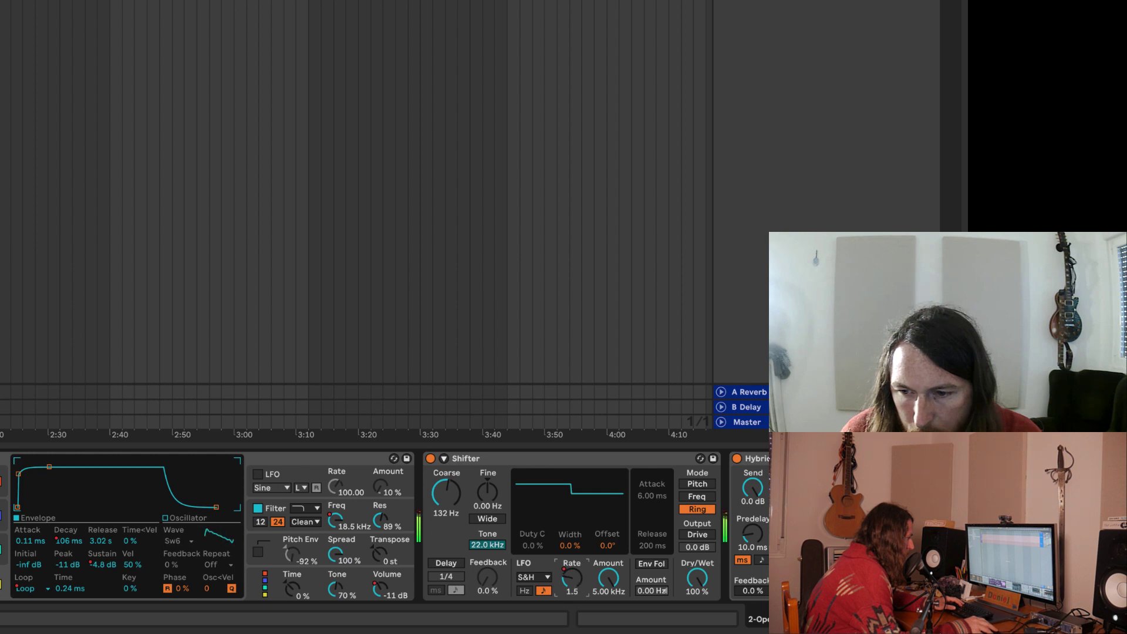
pyautogui.click(579, 591)
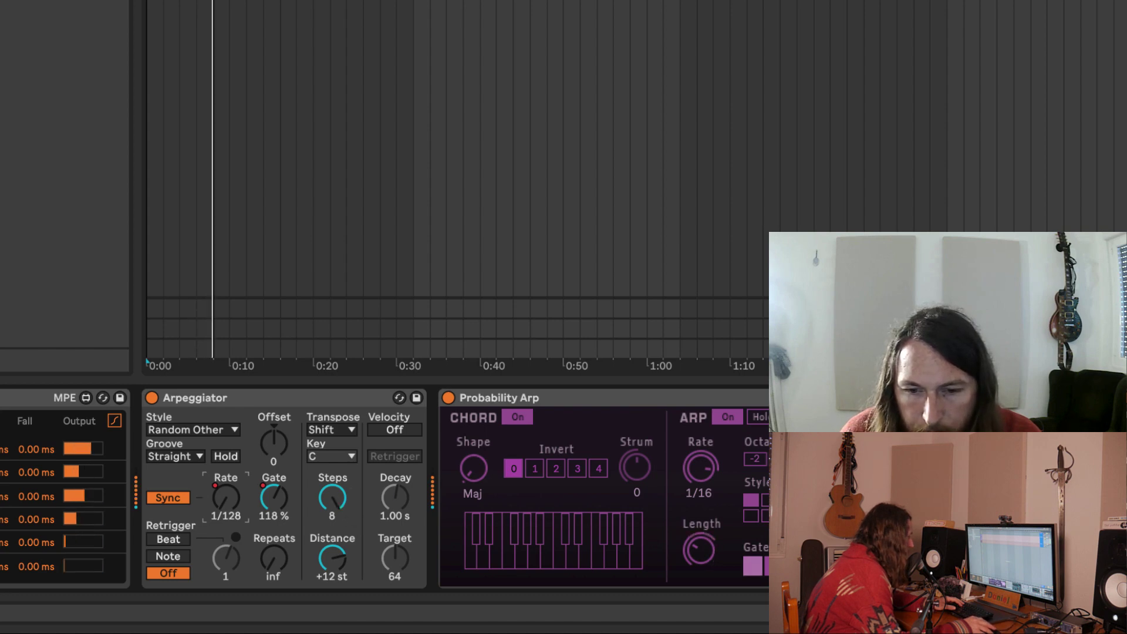
# Step: Set the Arpeggiator's rate to 1/128 and raise the coarse tuning of Operator's oscillator C
pyautogui.moveTo(225, 490); pyautogui.dragTo(224, 469)
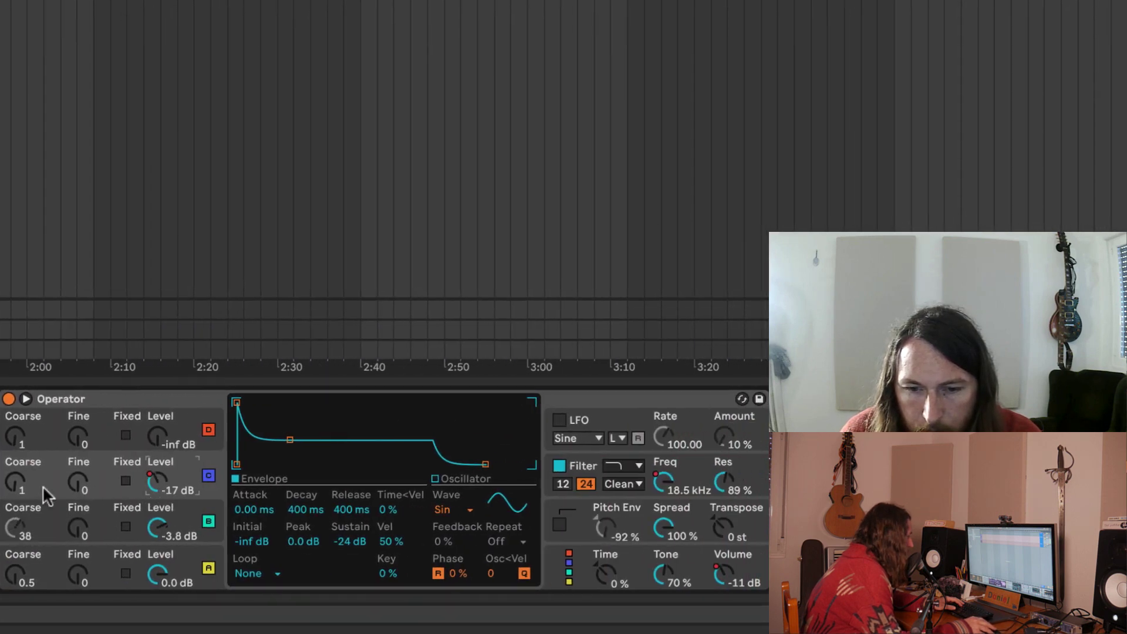
pyautogui.moveTo(16, 484); pyautogui.dragTo(16, 458)
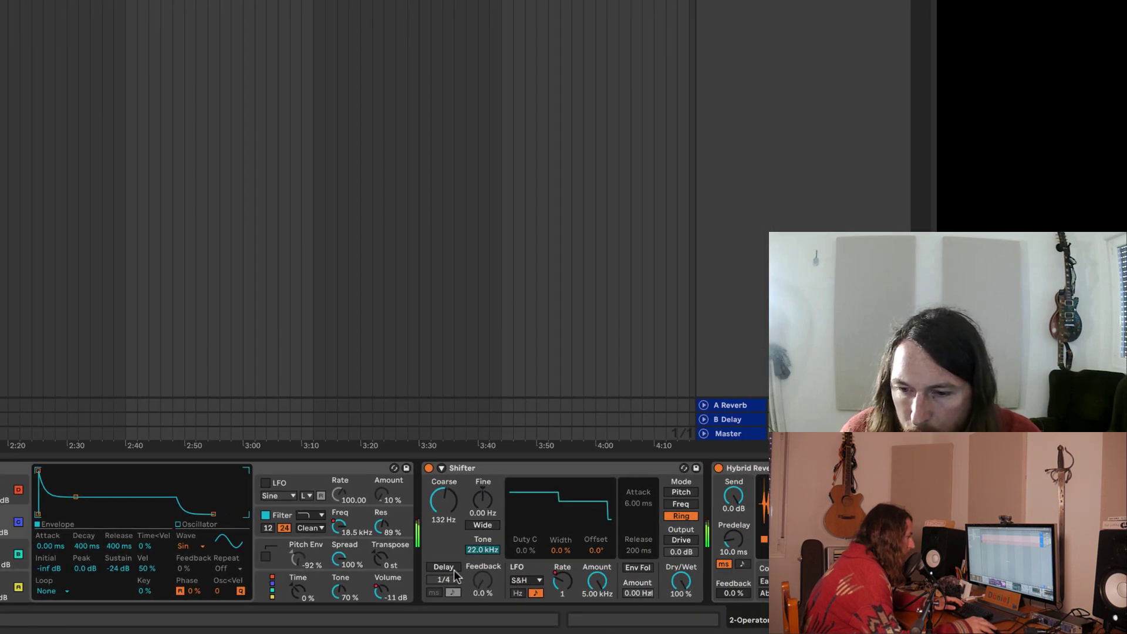
# Step: Enable Shifter's delay with 59% feedback, and set Coarse to 1 Hz, Fine to 0 Hz and the LFO rate to 8
pyautogui.click(453, 569)
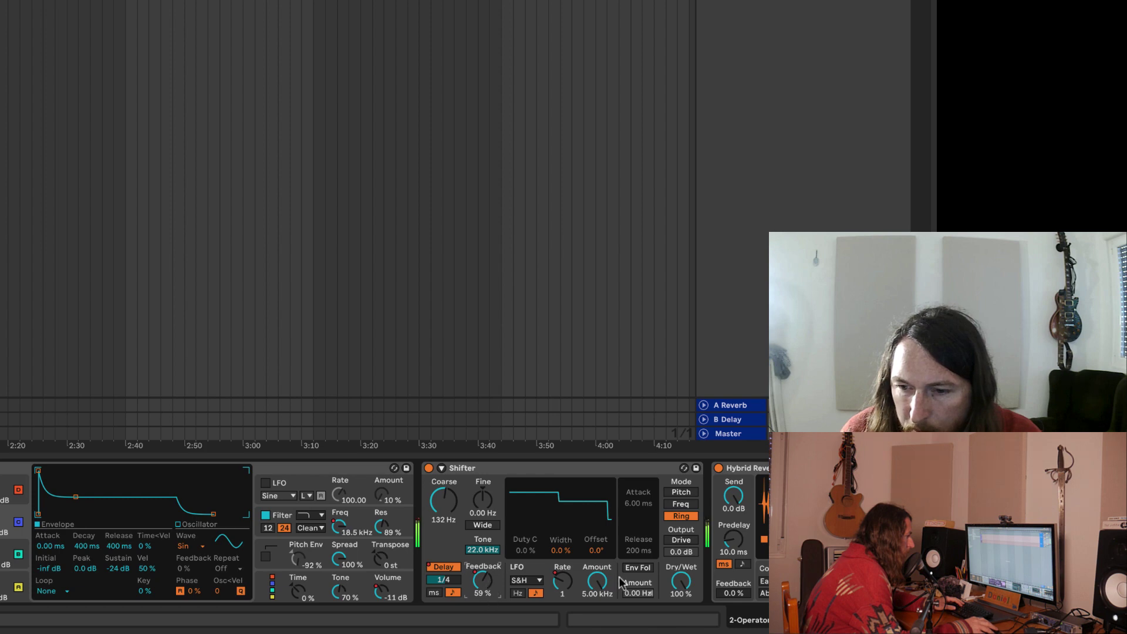
pyautogui.hscroll(5, 167, 543)
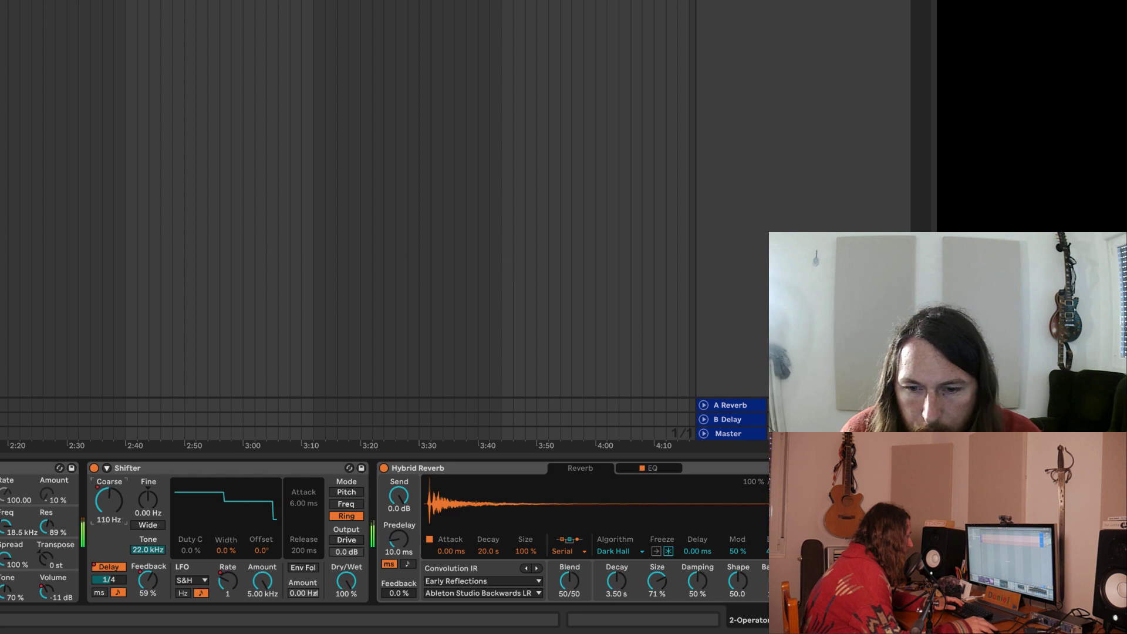
pyautogui.moveTo(113, 505)
pyautogui.mouseDown()
pyautogui.moveTo(110, 487)
pyautogui.moveTo(113, 514)
pyautogui.mouseUp()
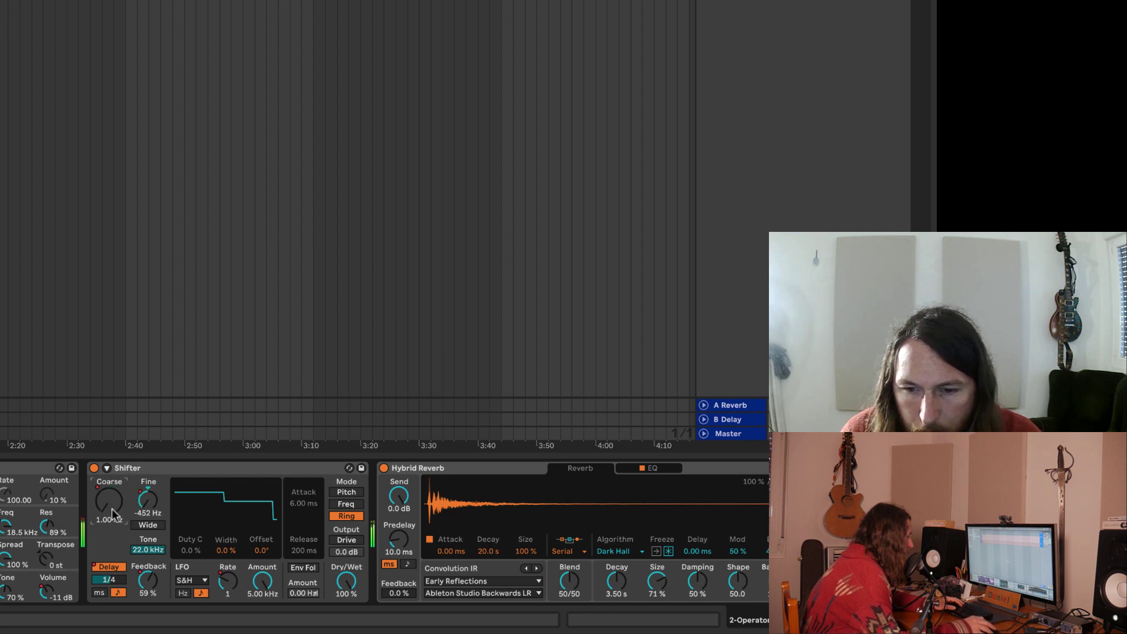
pyautogui.press('Delete')
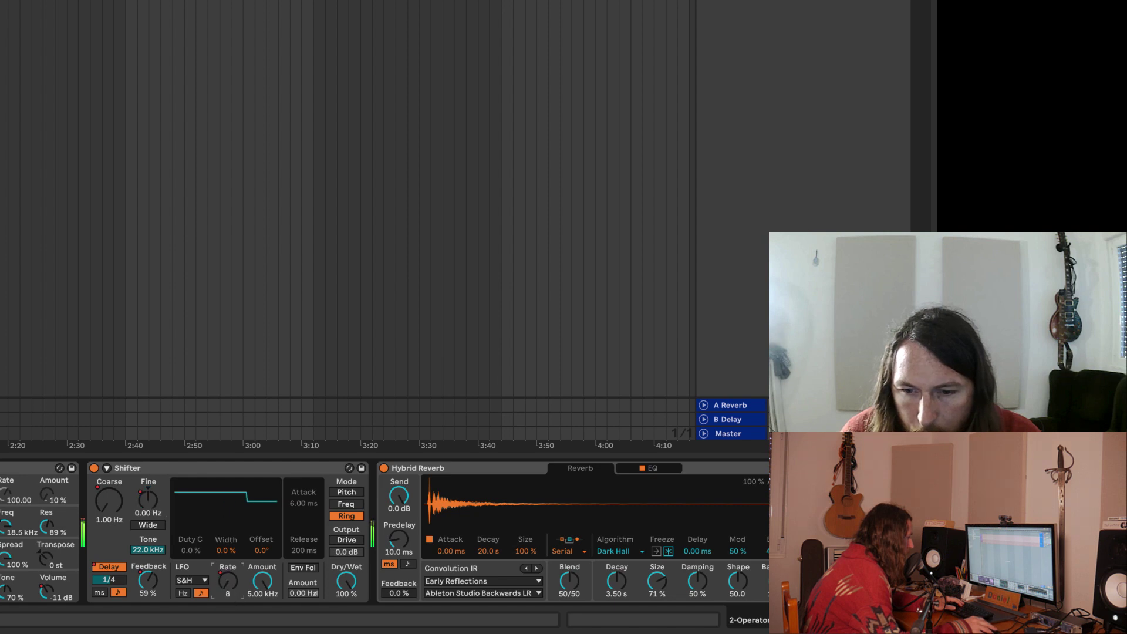
# Step: Try a Sine waveform on Shifter's LFO while adjusting its rate, and return the waveform to Random S&H
pyautogui.click(196, 579)
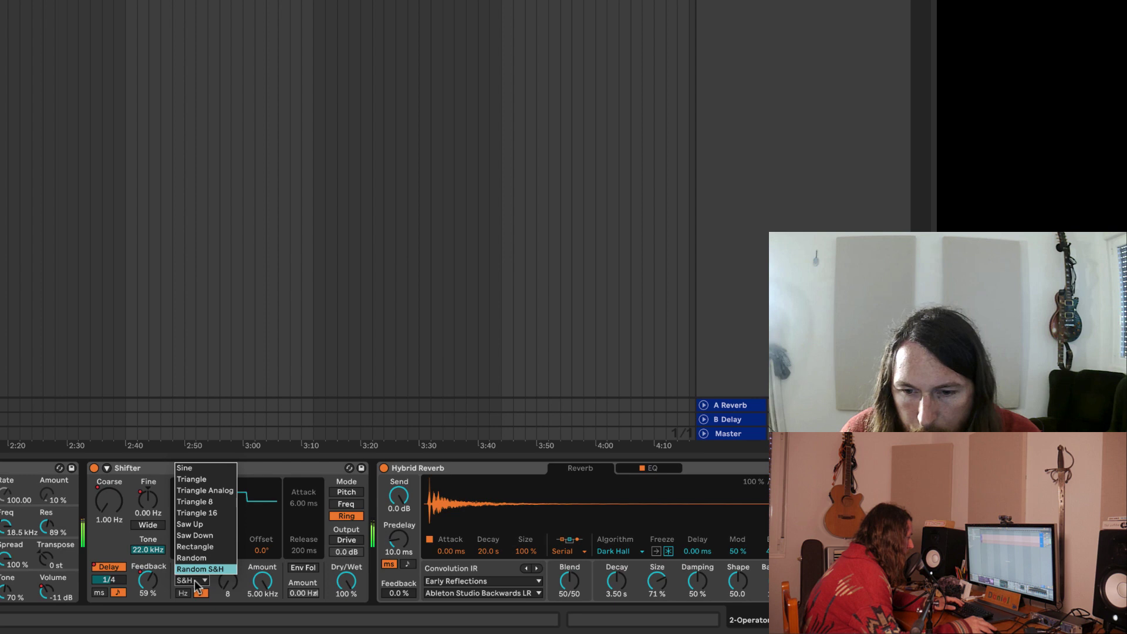
pyautogui.click(203, 468)
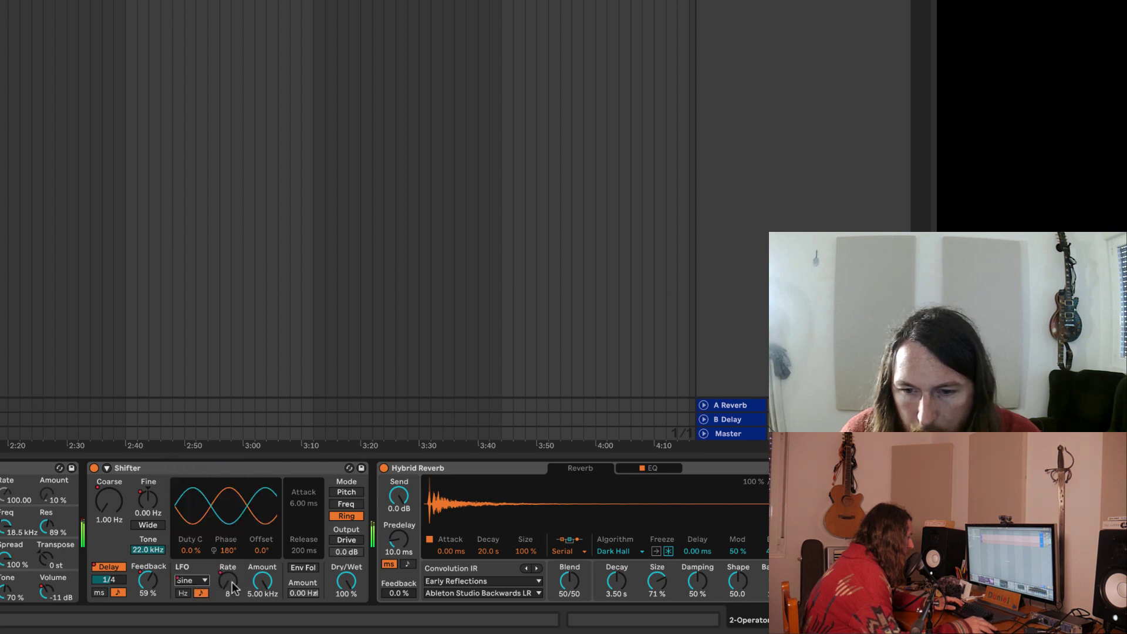
pyautogui.moveTo(233, 587)
pyautogui.mouseDown()
pyautogui.moveTo(233, 560)
pyautogui.moveTo(227, 590)
pyautogui.moveTo(228, 569)
pyautogui.mouseUp()
pyautogui.click(204, 580)
pyautogui.click(200, 569)
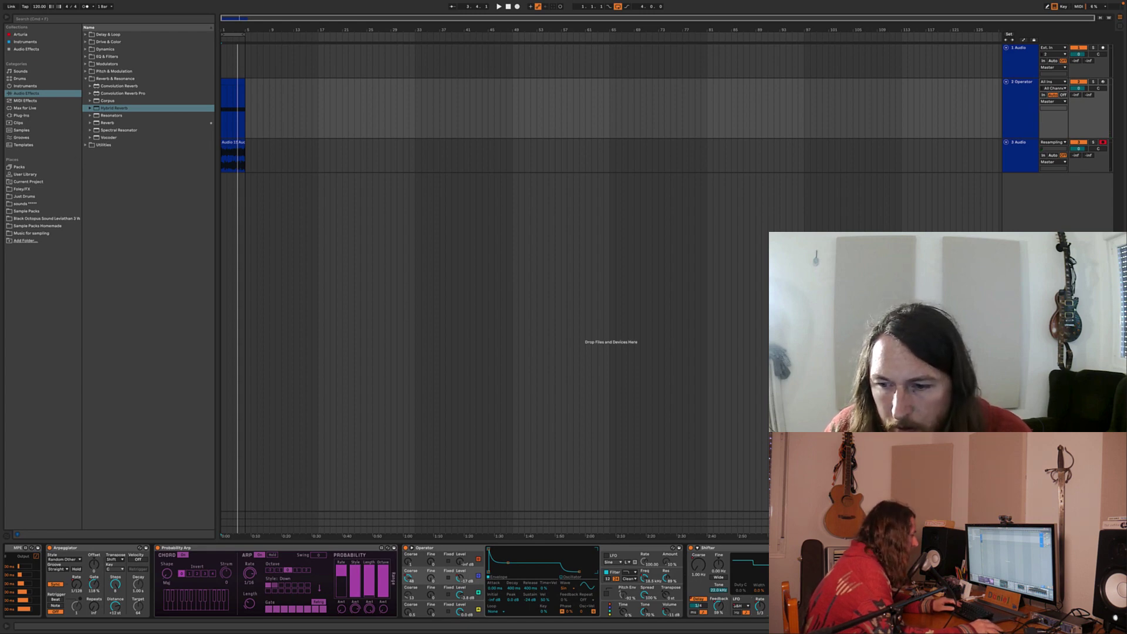
# Step: Group the synth track's devices into an Instrument Rack and save it as the preset Dream Sandwich 2
pyautogui.hscroll(-5, 564, 581)
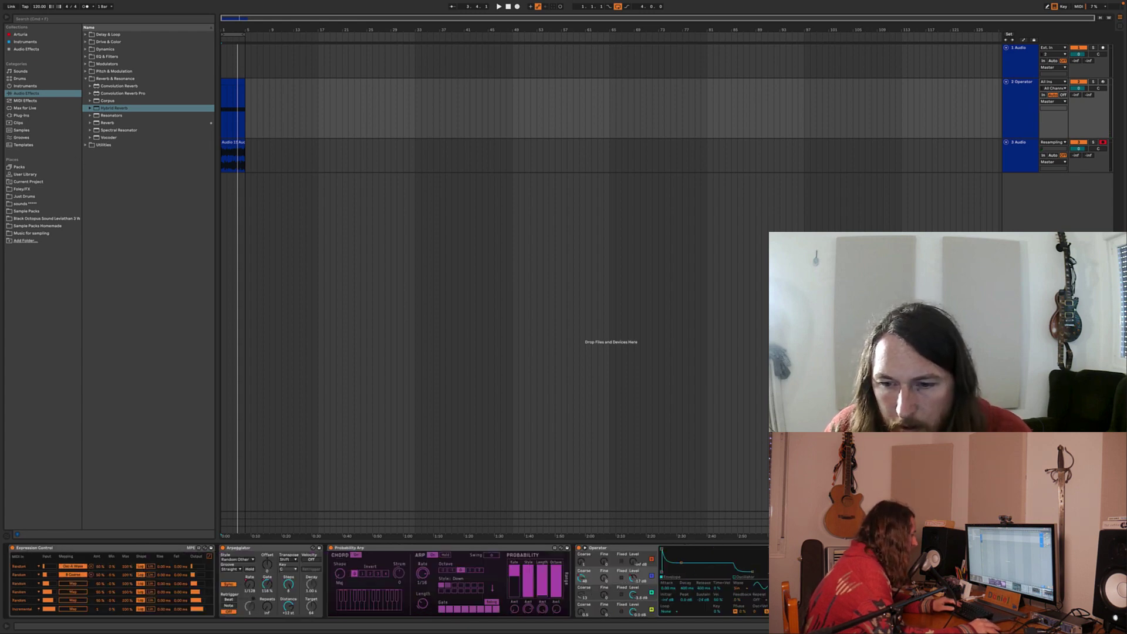
pyautogui.click(124, 555)
pyautogui.press('super+g')
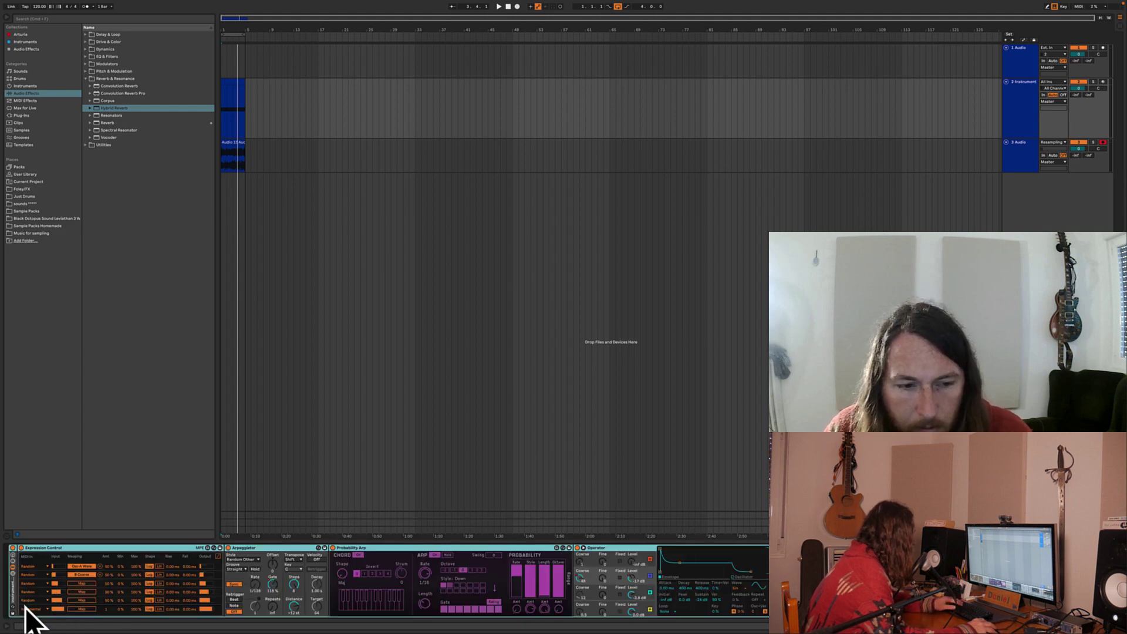
pyautogui.click(11, 613)
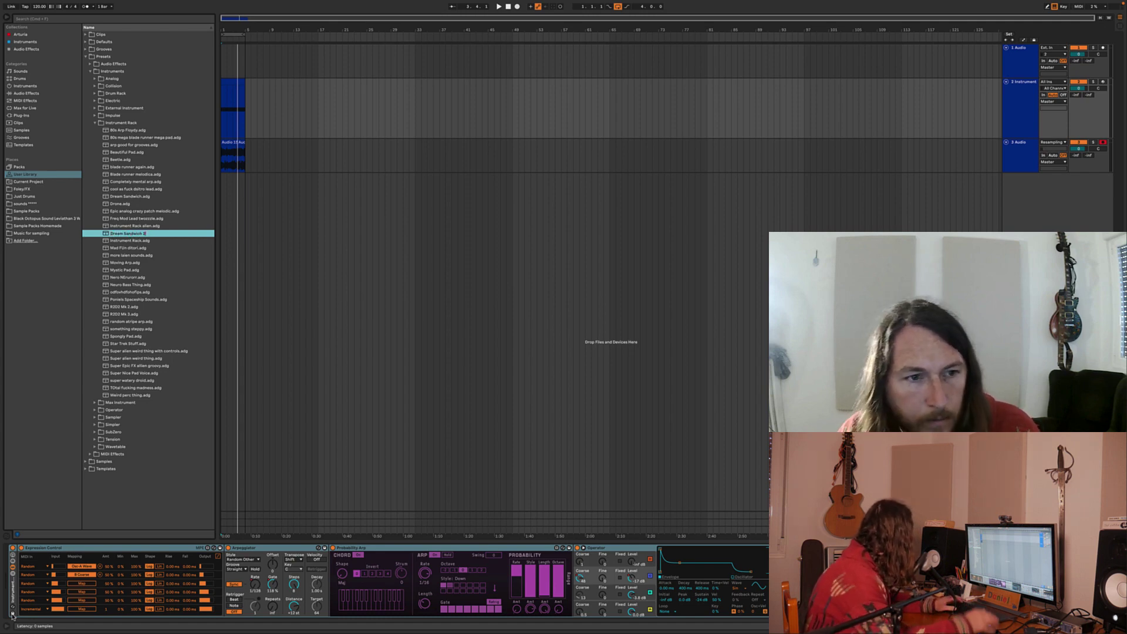
pyautogui.press('Return')
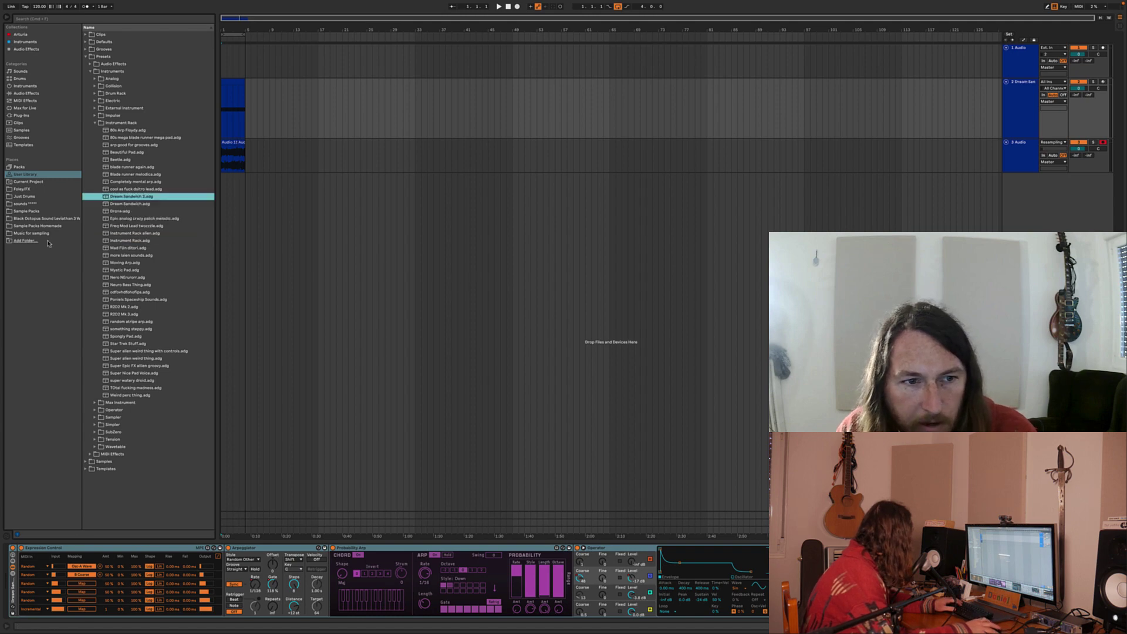
# Step: Load the saved Dream Sandwich preset onto a new track below the others and raise the computer keyboard by two octaves
pyautogui.click(128, 205)
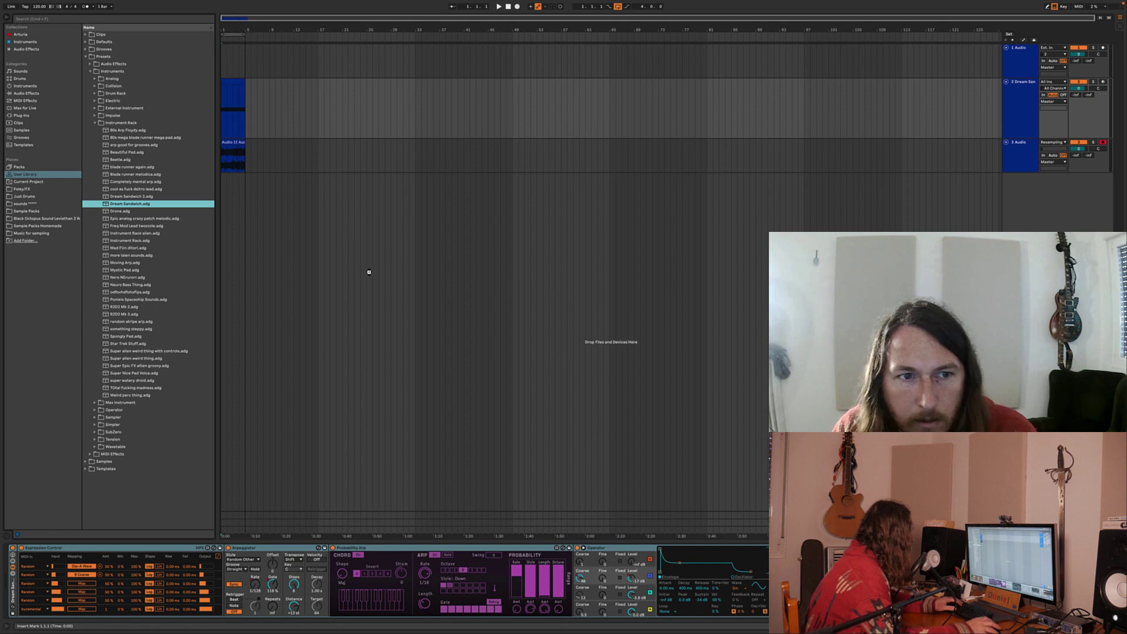
pyautogui.moveTo(368, 271); pyautogui.dragTo(369, 272)
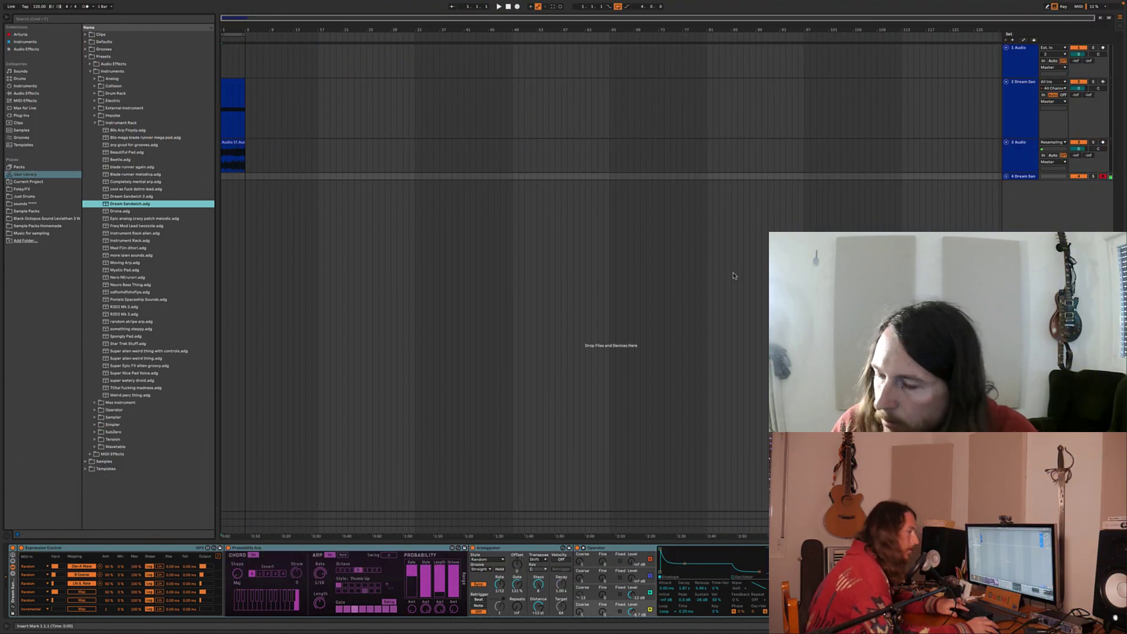
pyautogui.press('x')
pyautogui.press('x')
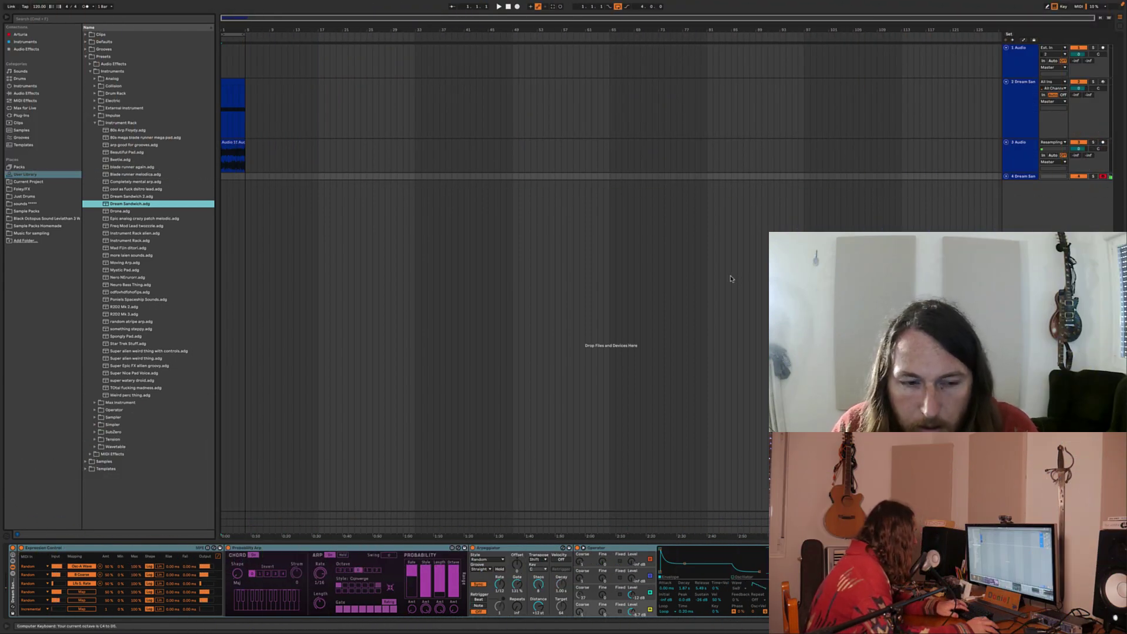
# Step: Arm the Dream Sandwich 2 track together with the new Dream Sandwich track to play both
pyautogui.click(1062, 110)
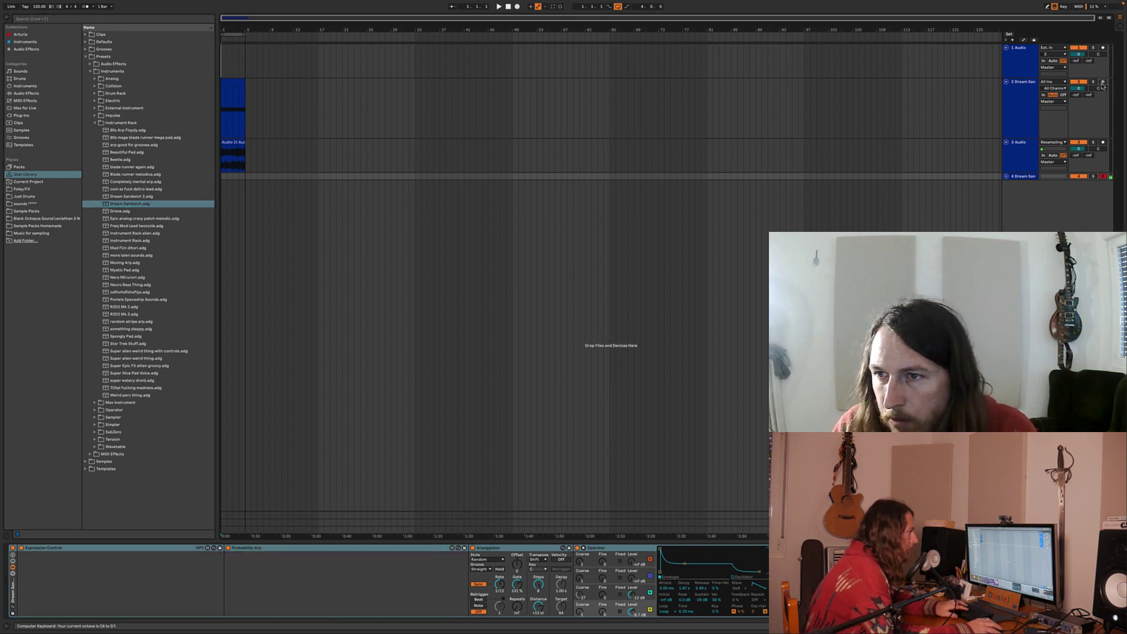
pyautogui.click(1101, 176)
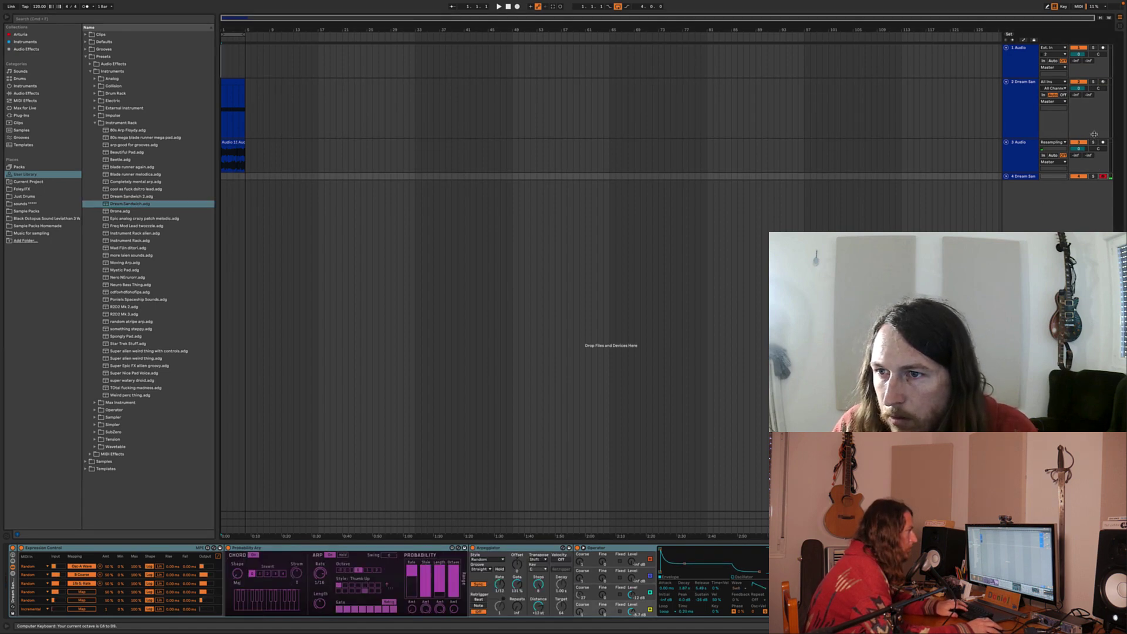
pyautogui.click(1103, 82)
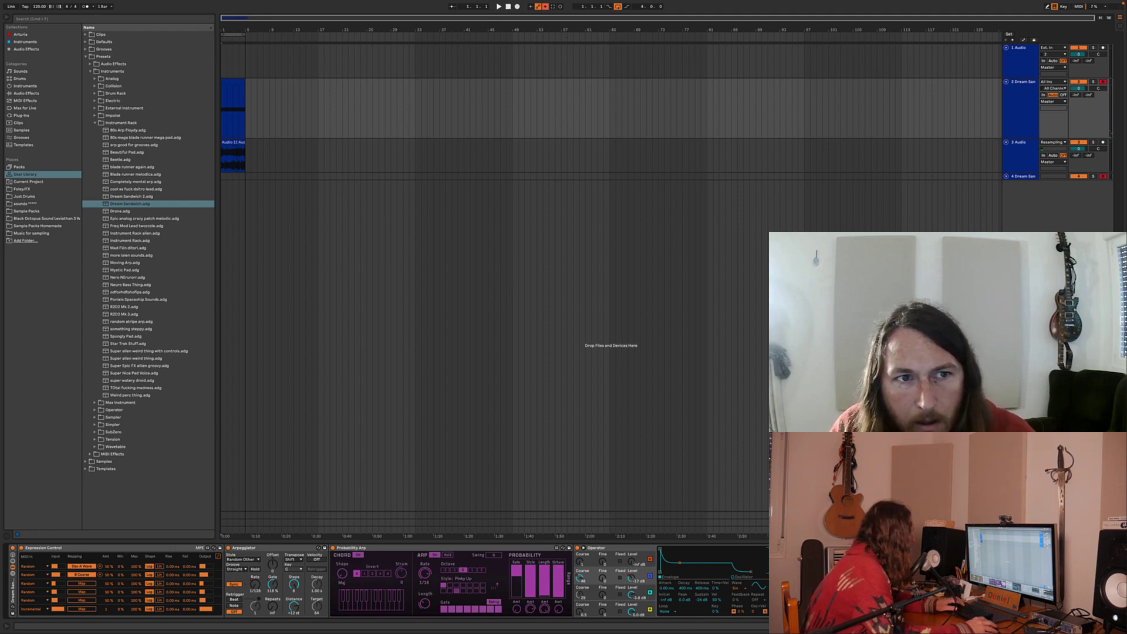
# Step: Move the recorded clip on the resampling track to bar 49 and extend its end to about bar 103
pyautogui.moveTo(229, 143); pyautogui.dragTo(282, 147)
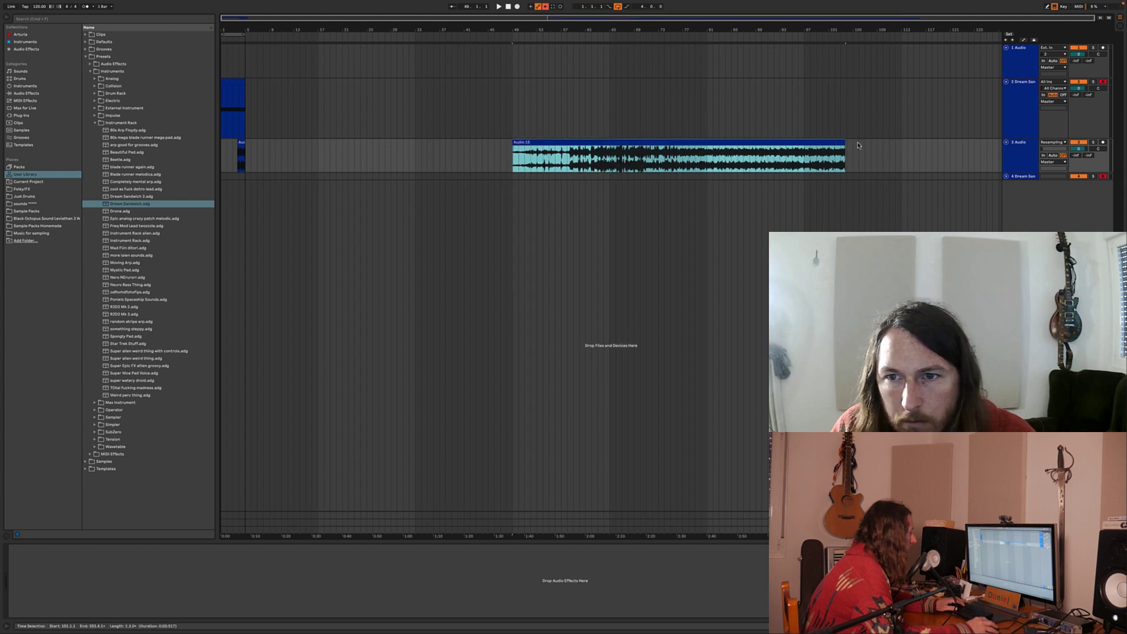
pyautogui.click(515, 158)
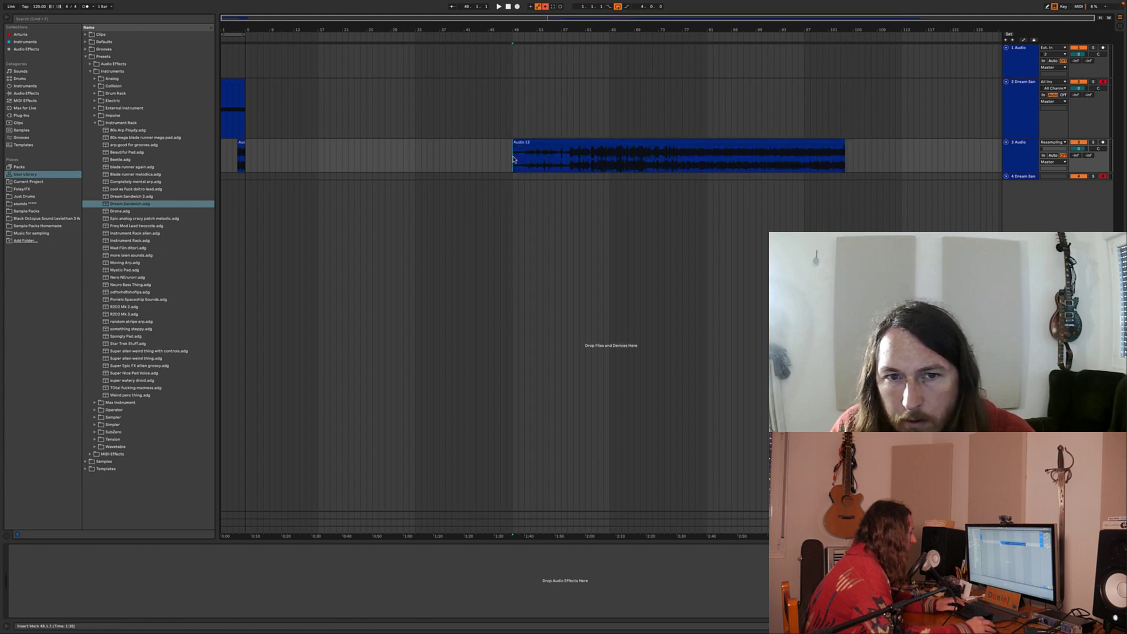
# Step: Switch the resampling track's input to Ext. In, solo the track and play the recorded clip from bar 49
pyautogui.click(1093, 143)
pyautogui.click(1053, 143)
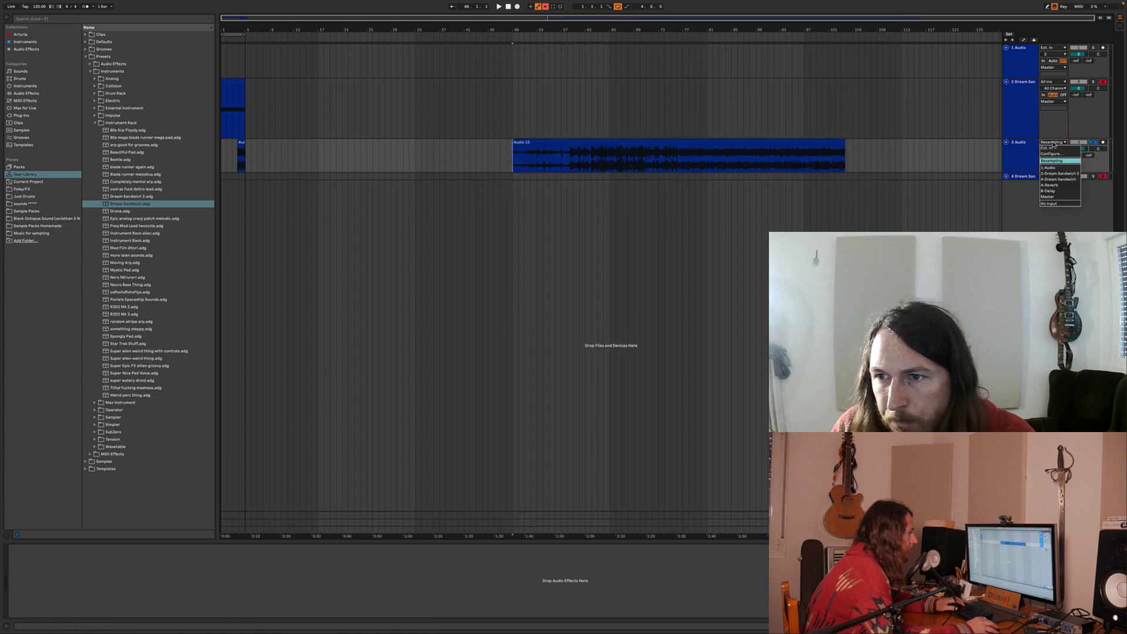
pyautogui.click(1054, 148)
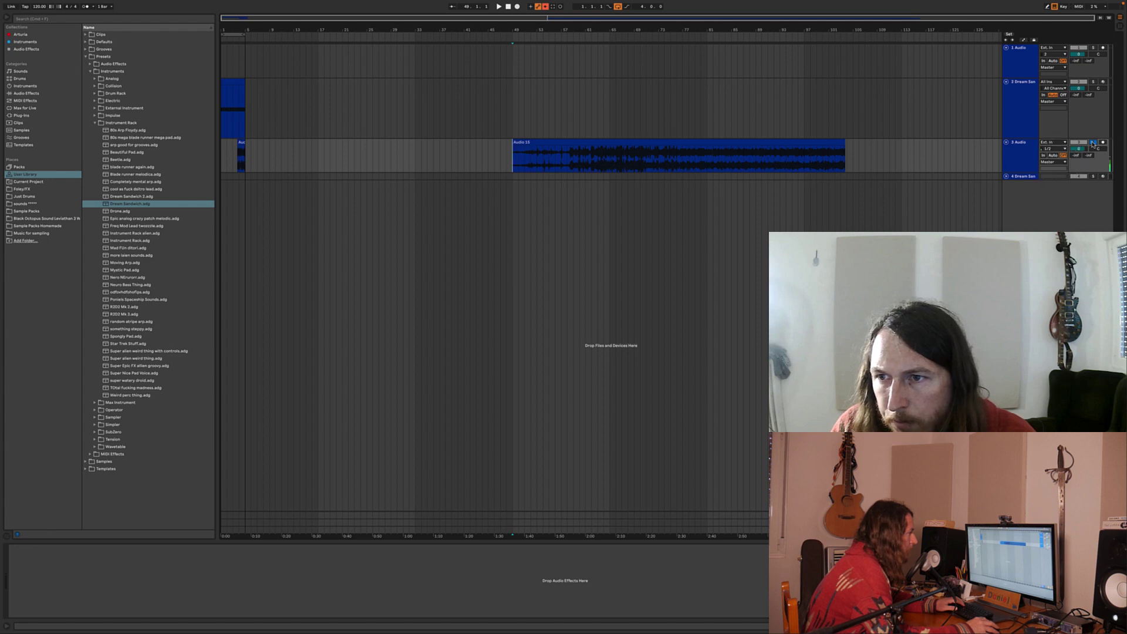
pyautogui.click(1093, 144)
pyautogui.press('space')
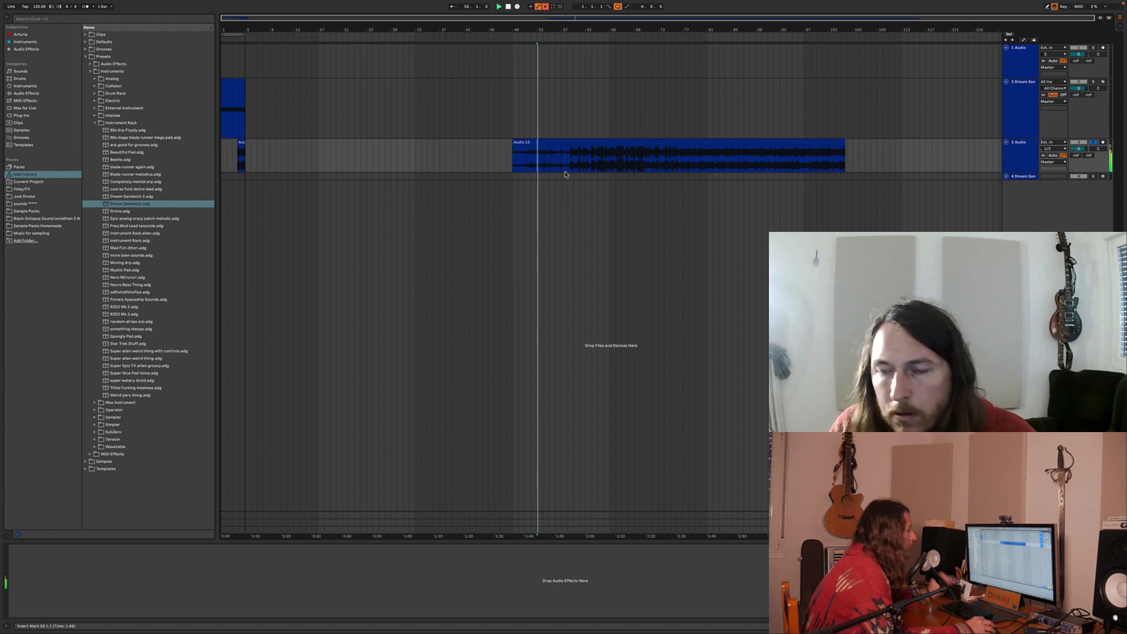
# Step: Open the recorded clip's settings and set its segment tempo to 999 BPM with Complex warping
pyautogui.click(585, 144)
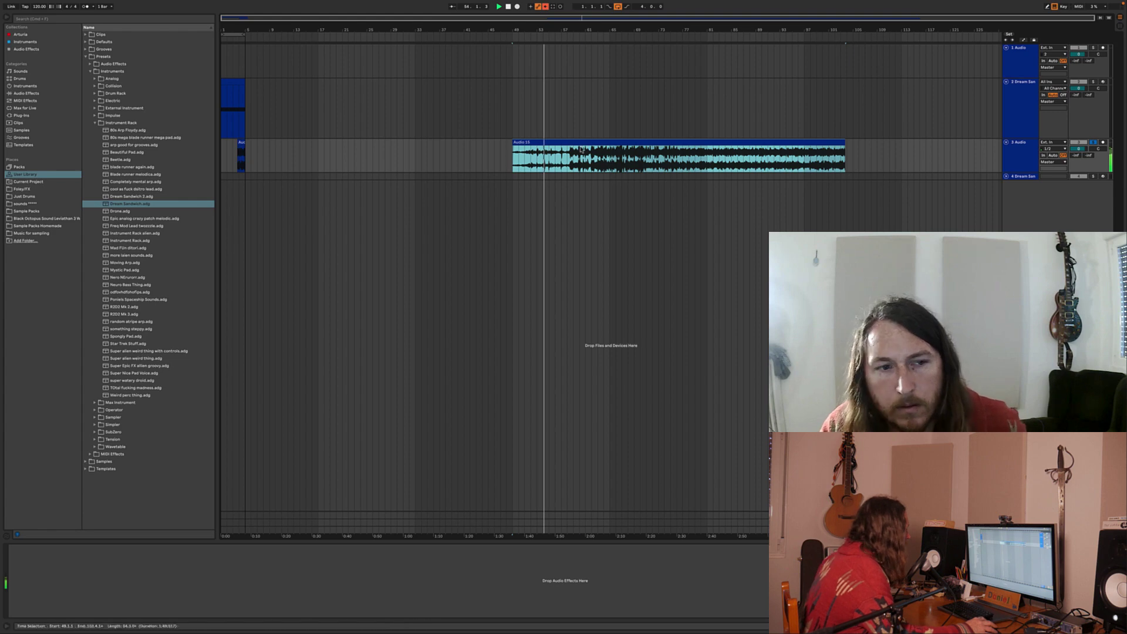
pyautogui.doubleClick(584, 144)
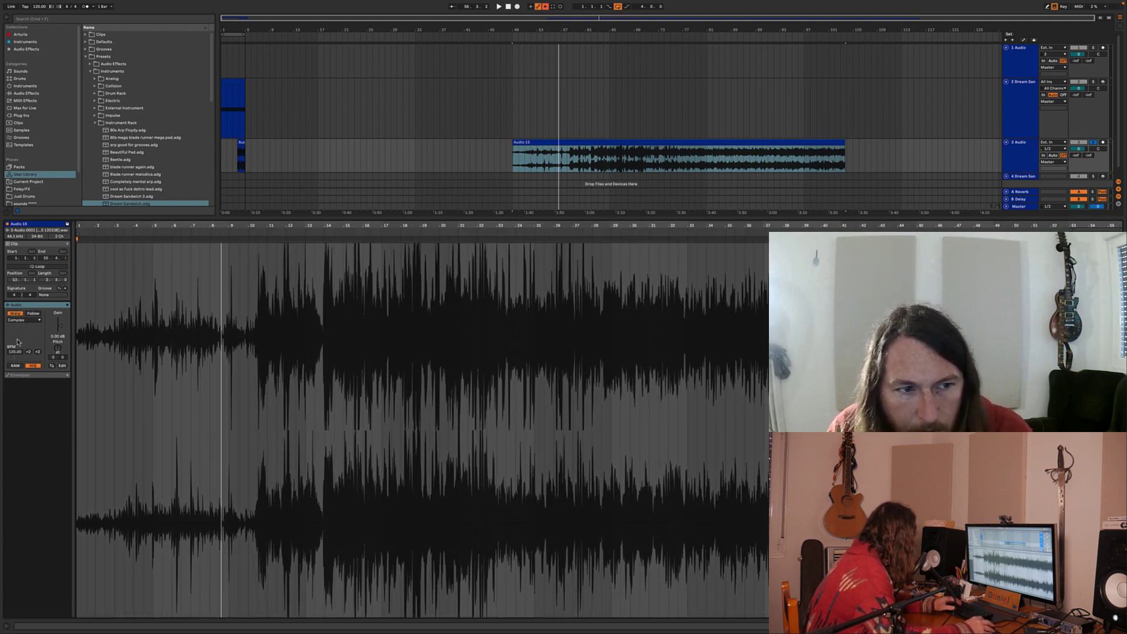
pyautogui.moveTo(12, 354); pyautogui.dragTo(13, 88)
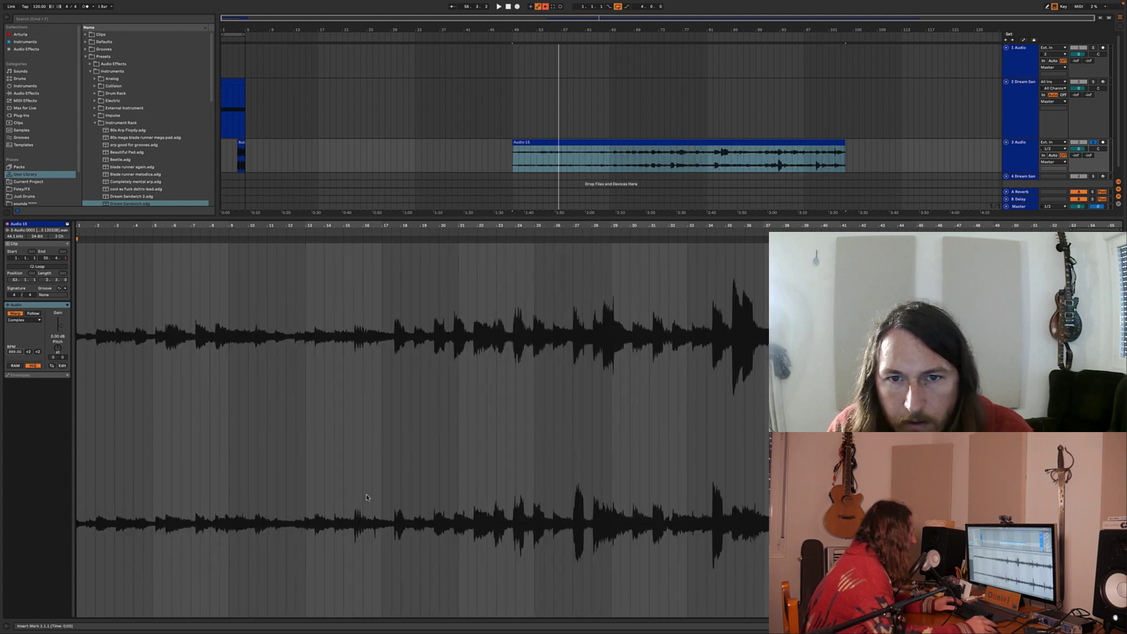
# Step: Extend the slowed clip's end to about bar 126 and play it from partway through
pyautogui.click(760, 28)
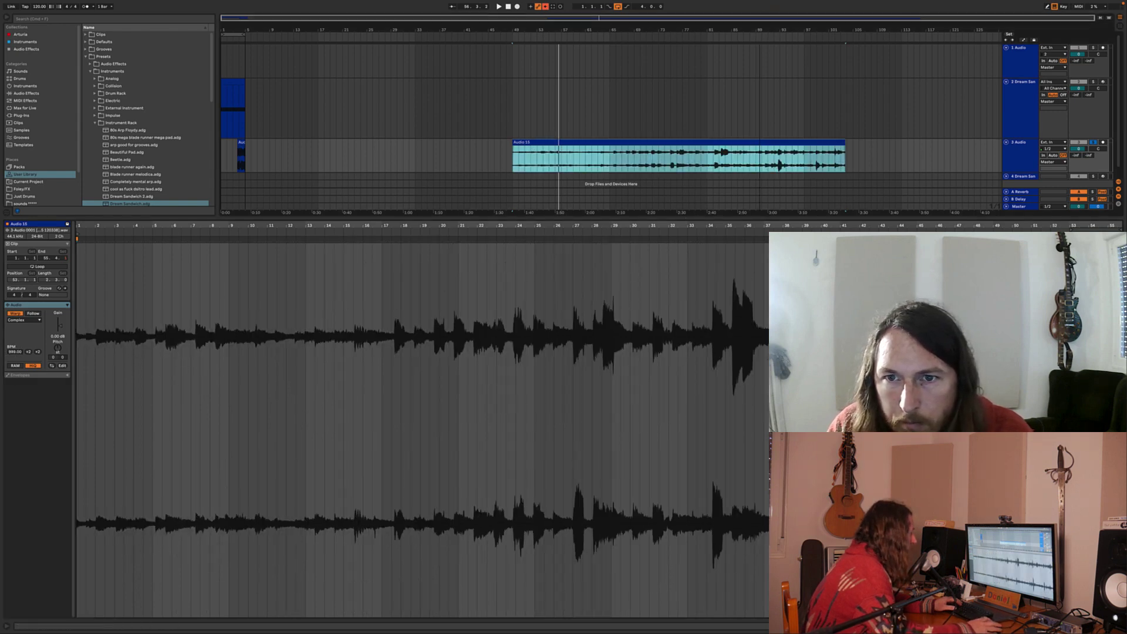
pyautogui.moveTo(846, 159); pyautogui.dragTo(985, 143)
pyautogui.click(846, 143)
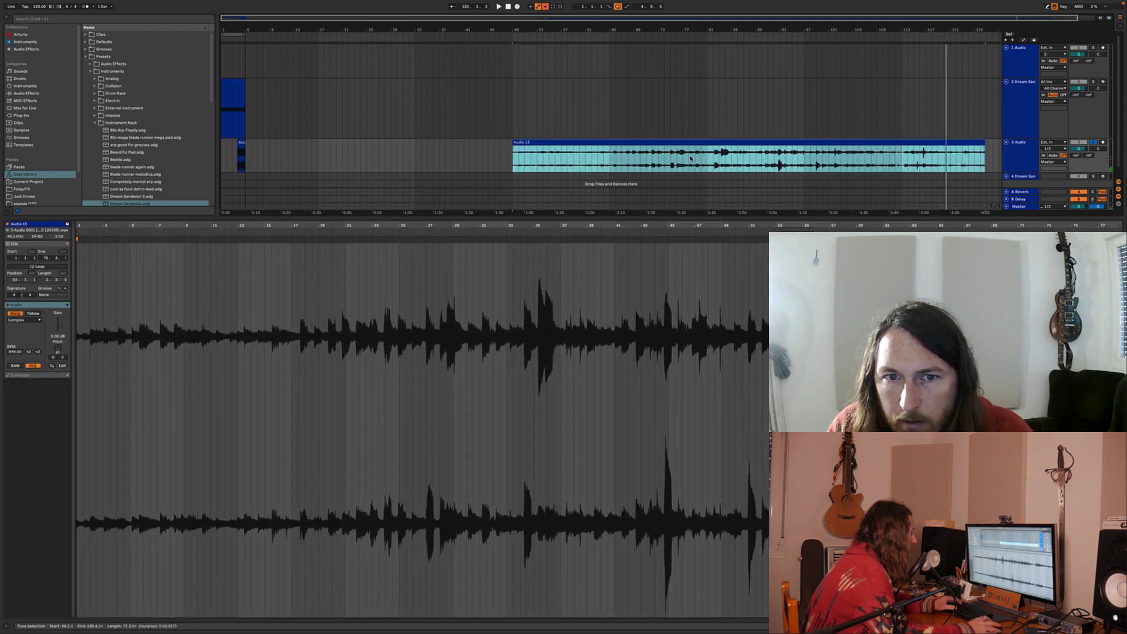
pyautogui.click(615, 179)
pyautogui.press('space')
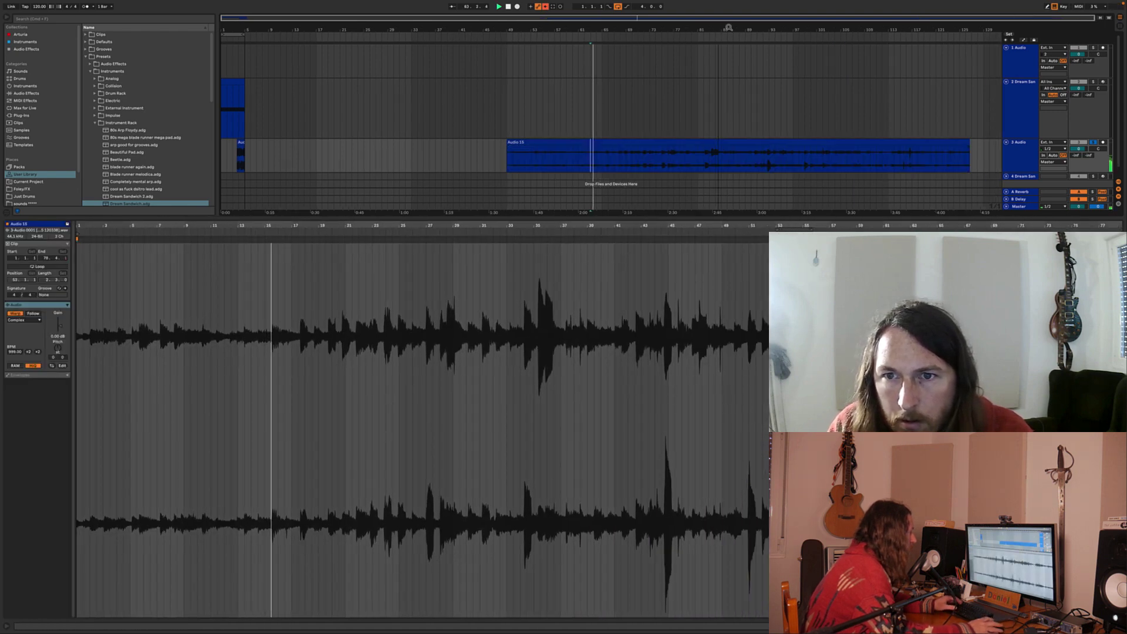
# Step: Extend the slowed clip's end beyond bar 153 to include more of the recording
pyautogui.moveTo(969, 153); pyautogui.dragTo(1001, 153)
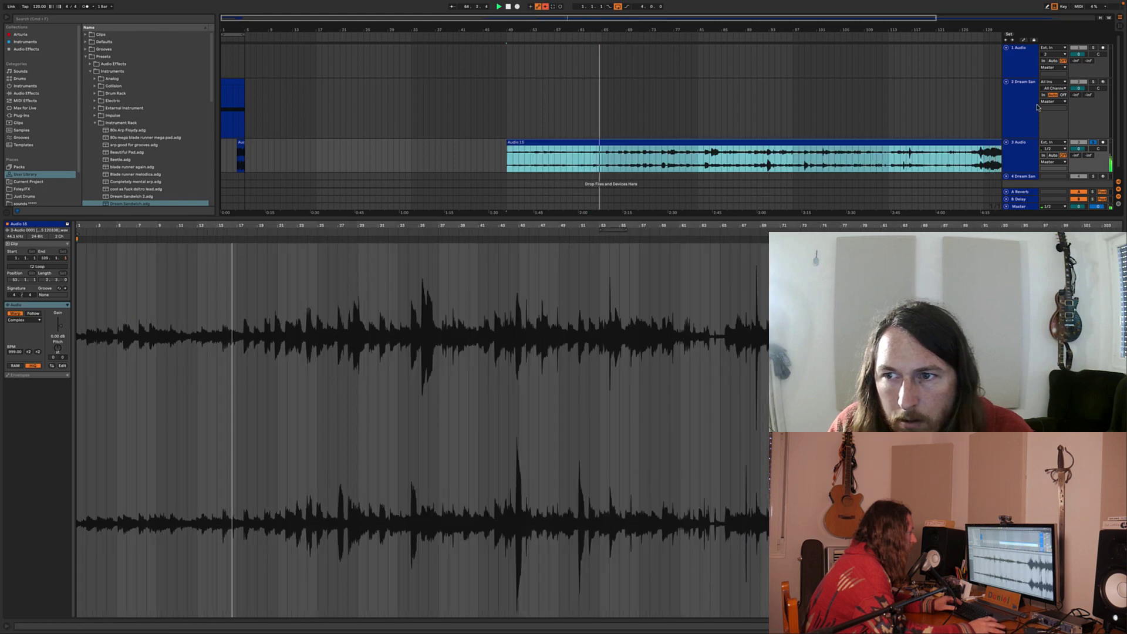
pyautogui.moveTo(818, 28); pyautogui.dragTo(712, 10)
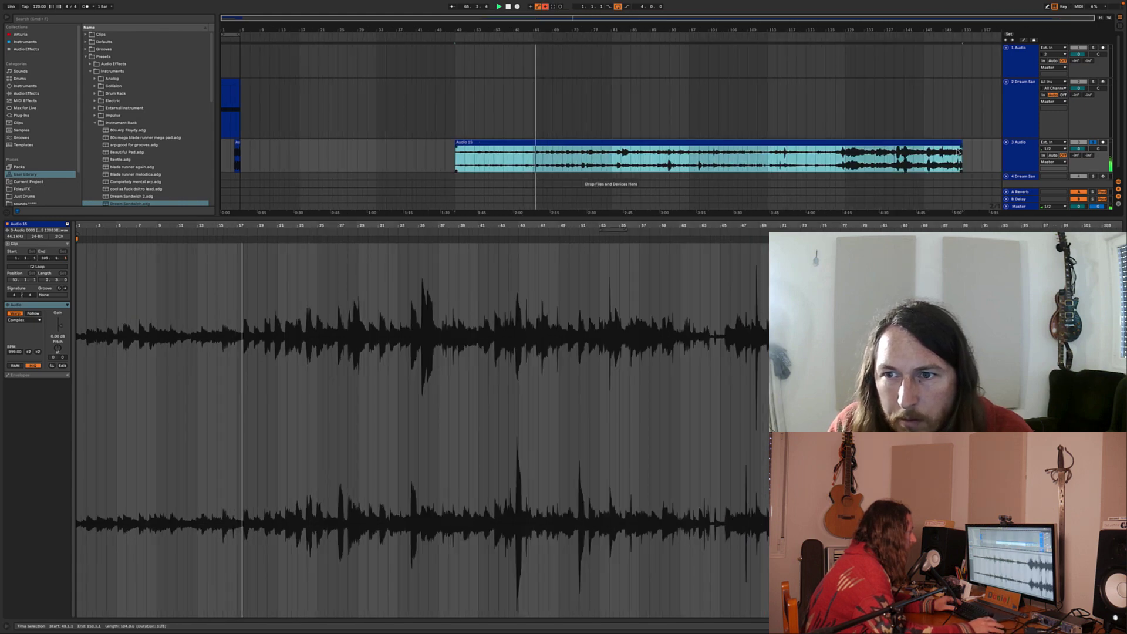
pyautogui.moveTo(957, 142); pyautogui.dragTo(1001, 147)
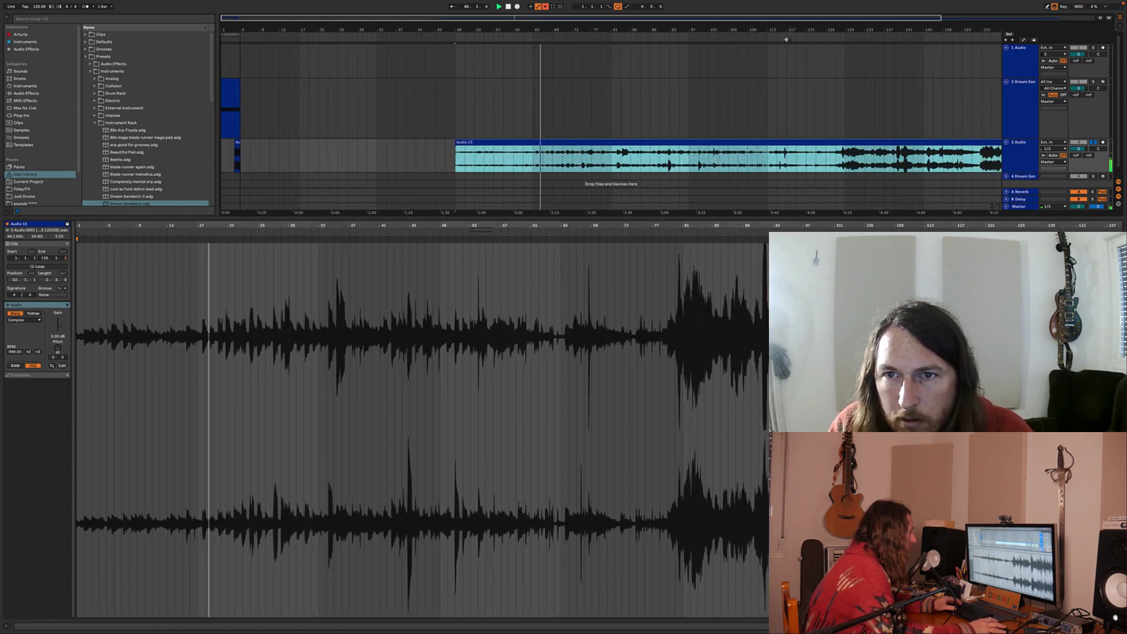
# Step: Play the slowed clip from just inside the louder section of its waveform
pyautogui.press('-')
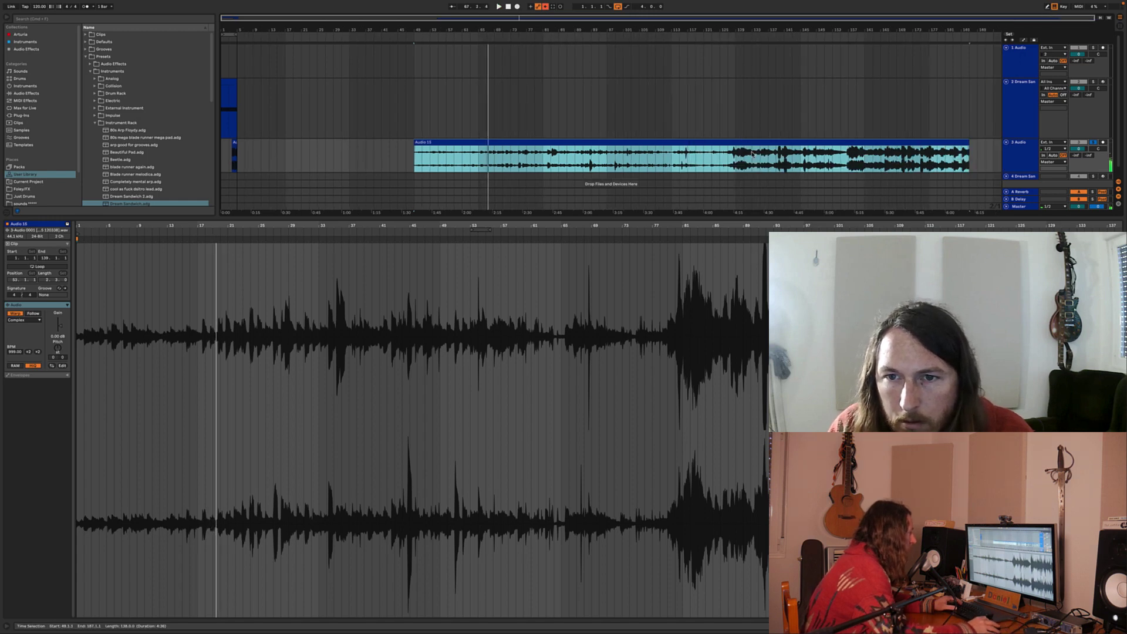
pyautogui.click(752, 159)
pyautogui.press('space')
pyautogui.press('space')
# Step: Extend the slowed clip's end to about bar 270 to include more of the recording
pyautogui.click(967, 144)
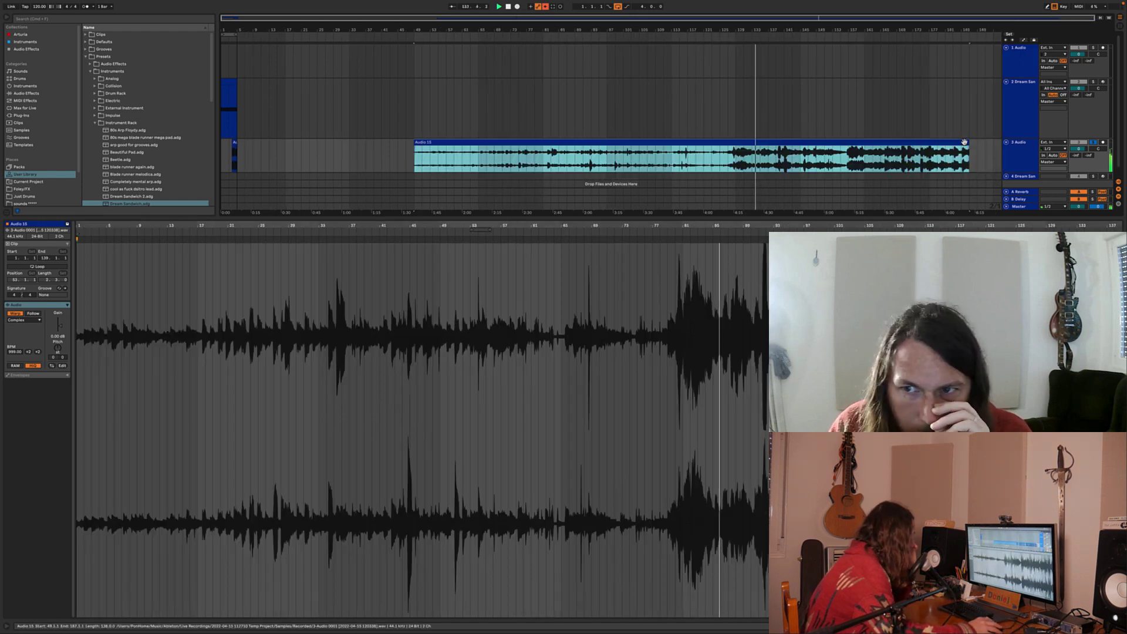
pyautogui.moveTo(976, 143); pyautogui.dragTo(1123, 149)
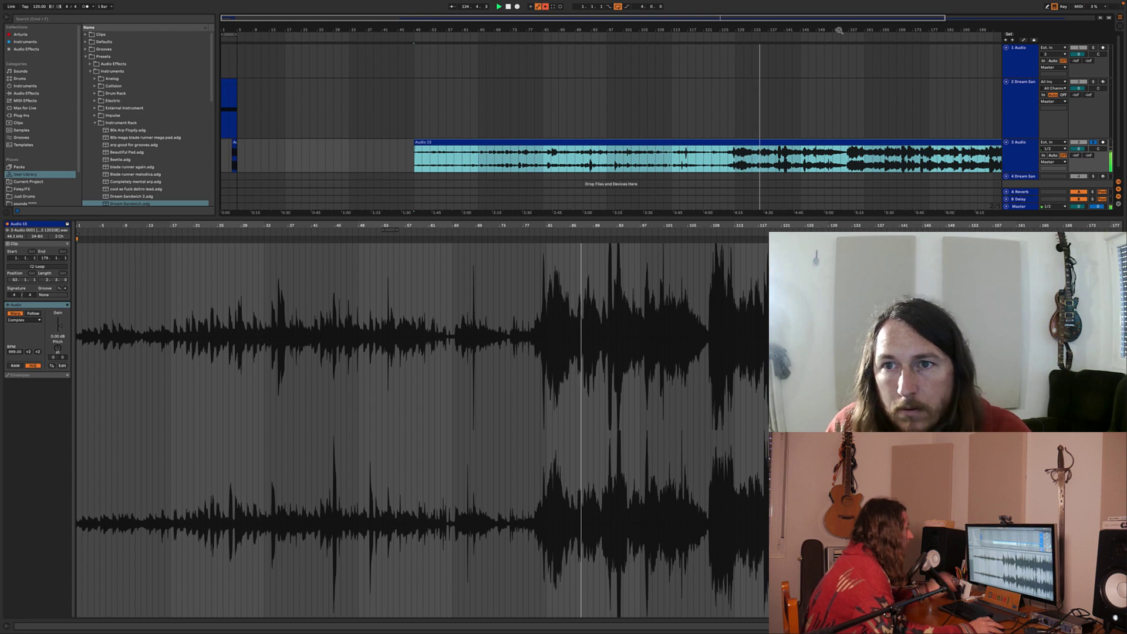
pyautogui.press('-')
pyautogui.moveTo(971, 143); pyautogui.dragTo(1001, 143)
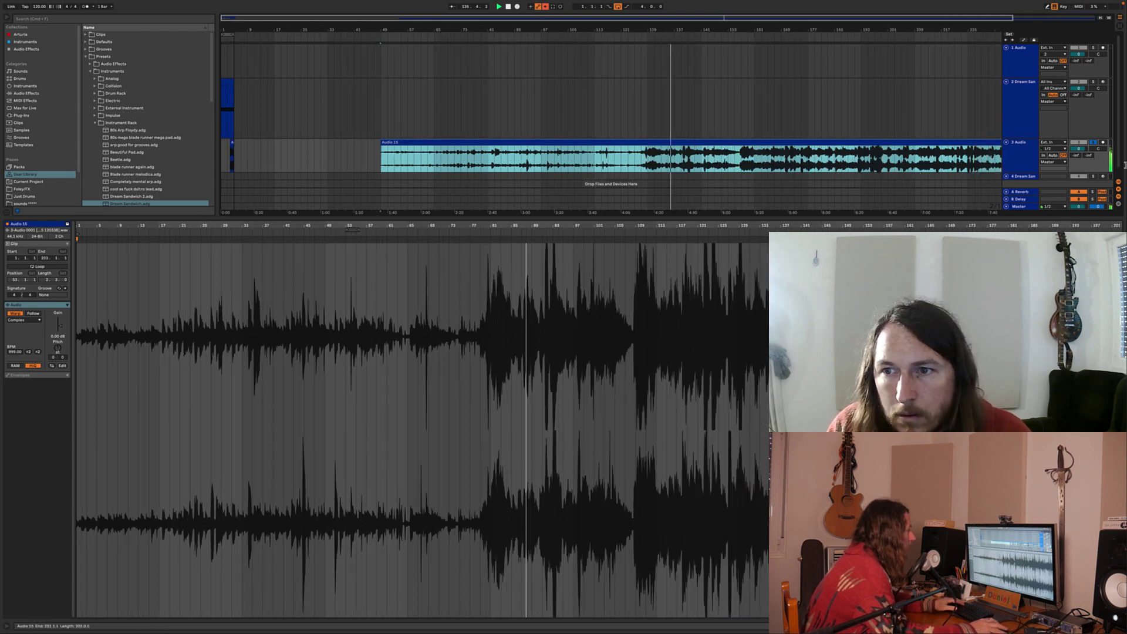
pyautogui.press('-')
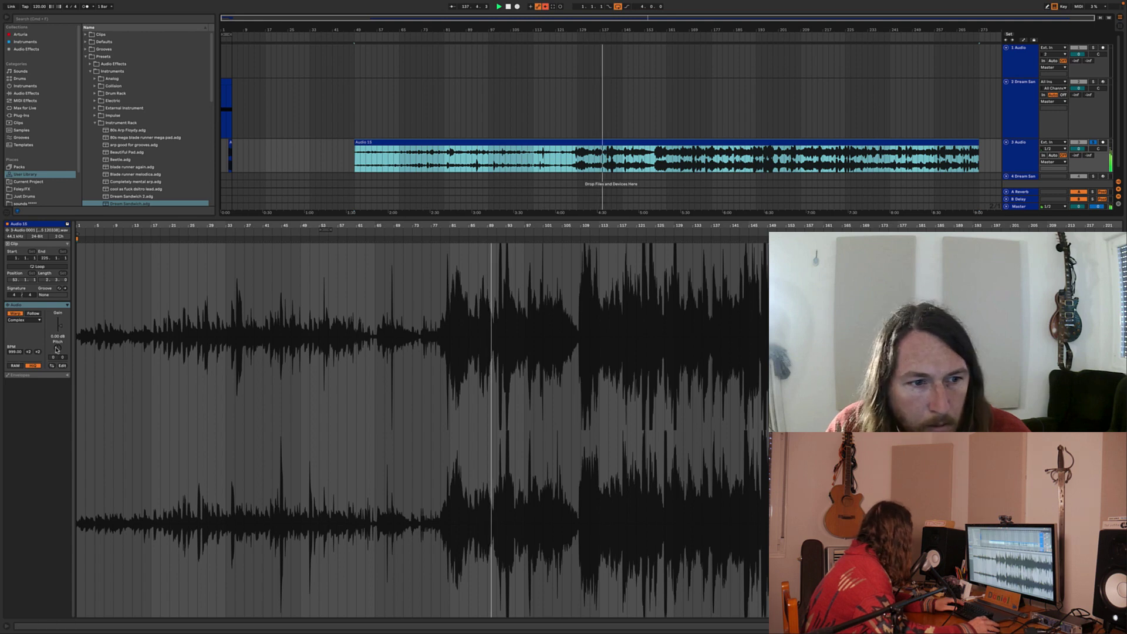
# Step: Try the Texture and Re-Pitch warp modes on the slowed clip, ending on Texture
pyautogui.click(24, 320)
pyautogui.click(22, 338)
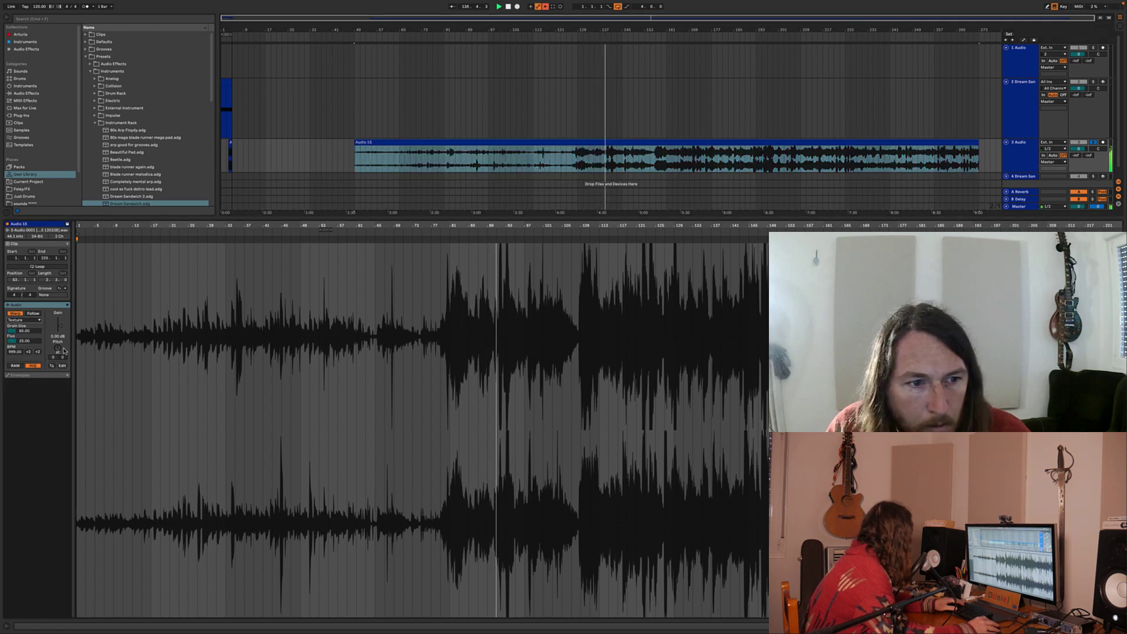
pyautogui.click(23, 320)
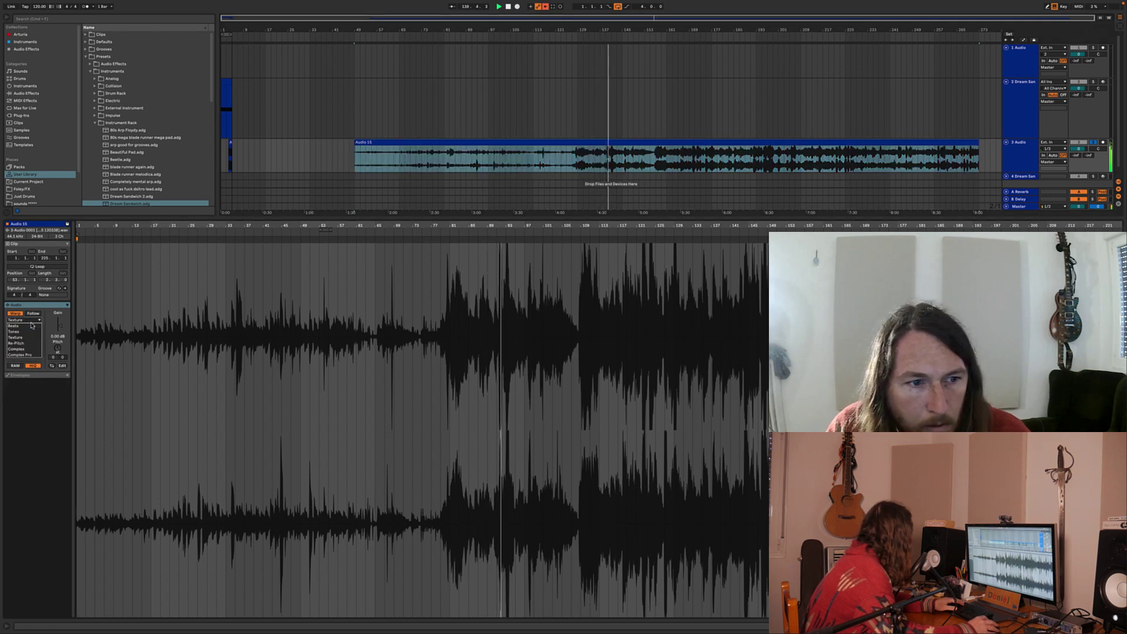
pyautogui.click(27, 343)
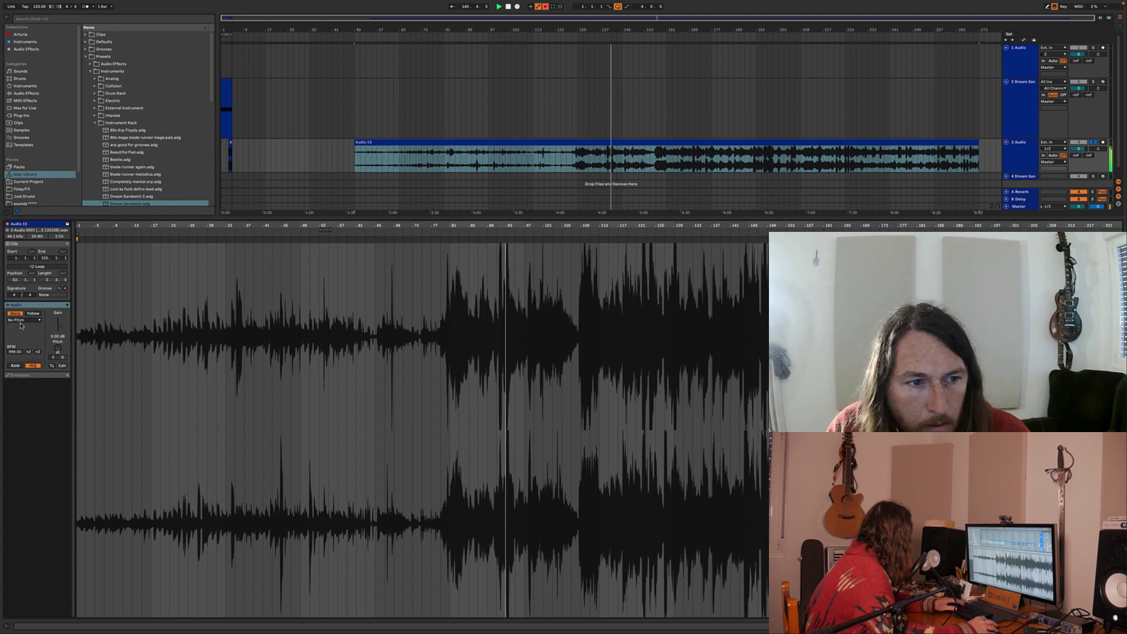
pyautogui.click(24, 320)
pyautogui.click(16, 338)
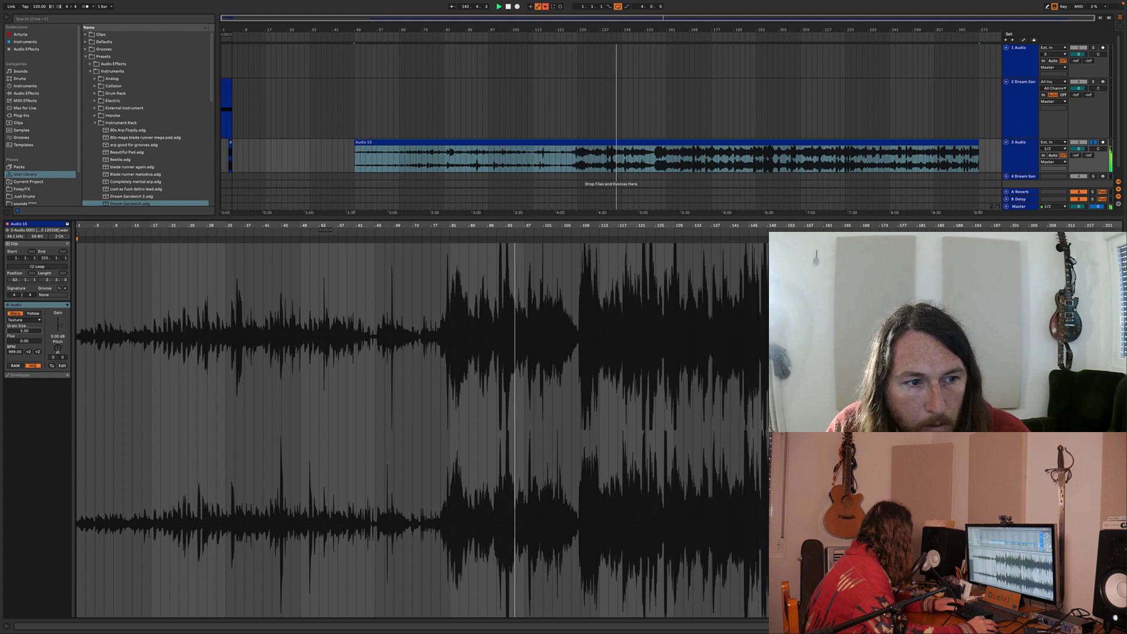
# Step: Raise the clip's Texture grain size to about its maximum with flux at 0, and transpose its pitch well down
pyautogui.moveTo(24, 330); pyautogui.dragTo(24, 311)
pyautogui.moveTo(57, 347); pyautogui.dragTo(30, 334)
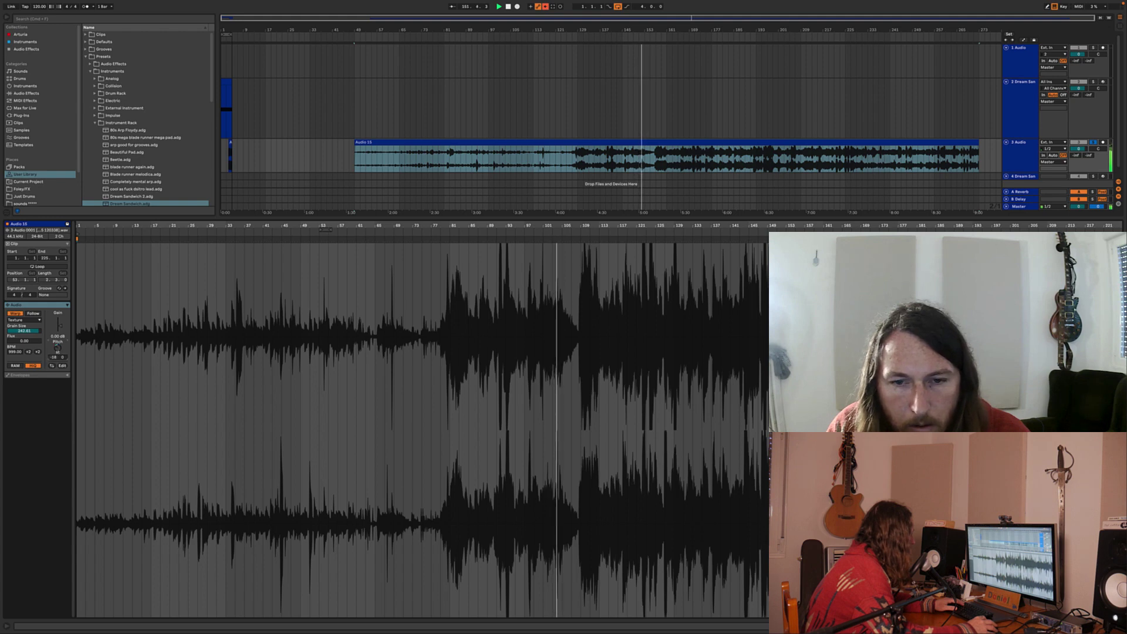
# Step: Place the insert marker at about bar 208 in the pitched-down clip and set its warp mode to Complex
pyautogui.click(798, 159)
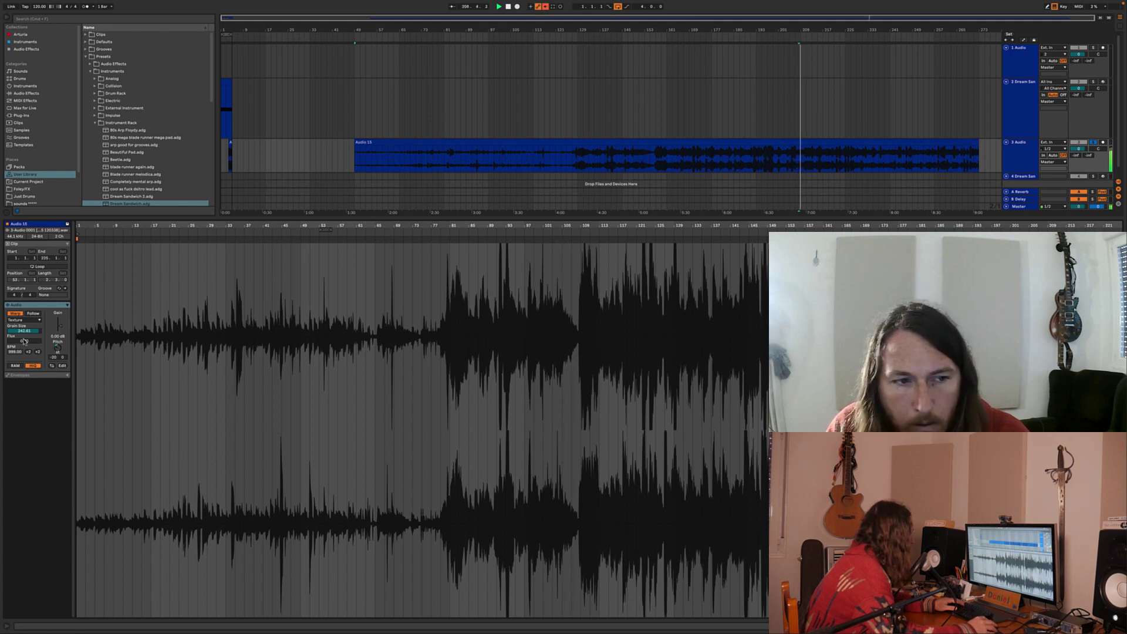
pyautogui.click(24, 320)
pyautogui.click(24, 348)
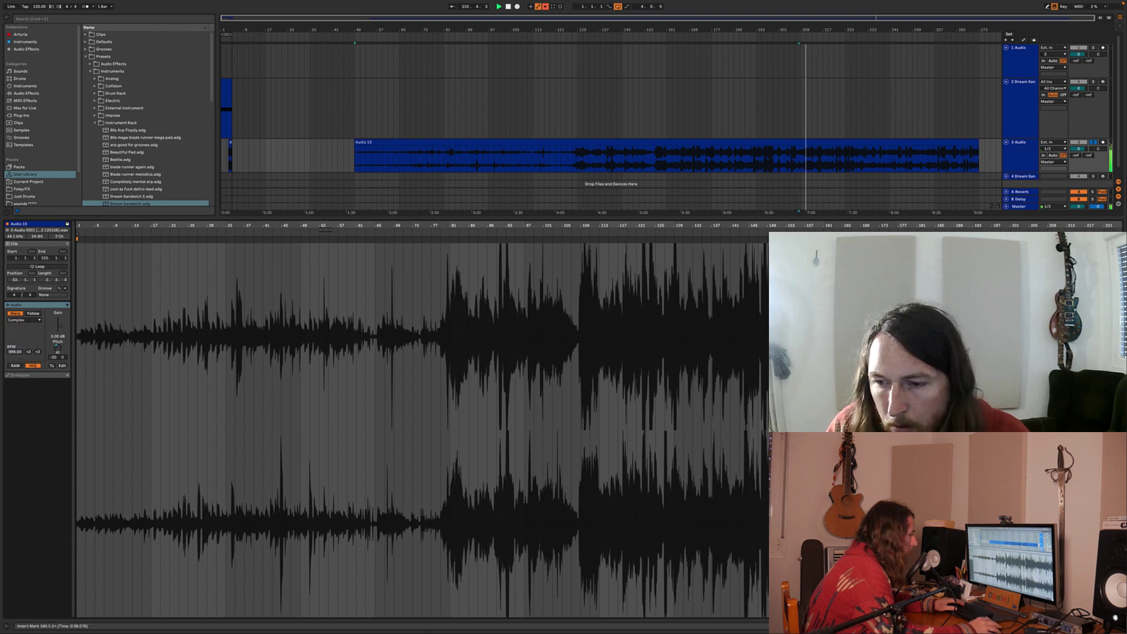
# Step: Hide the detail view to enlarge the arrangement and stop playback
pyautogui.hotkey('shift', 'Tab')
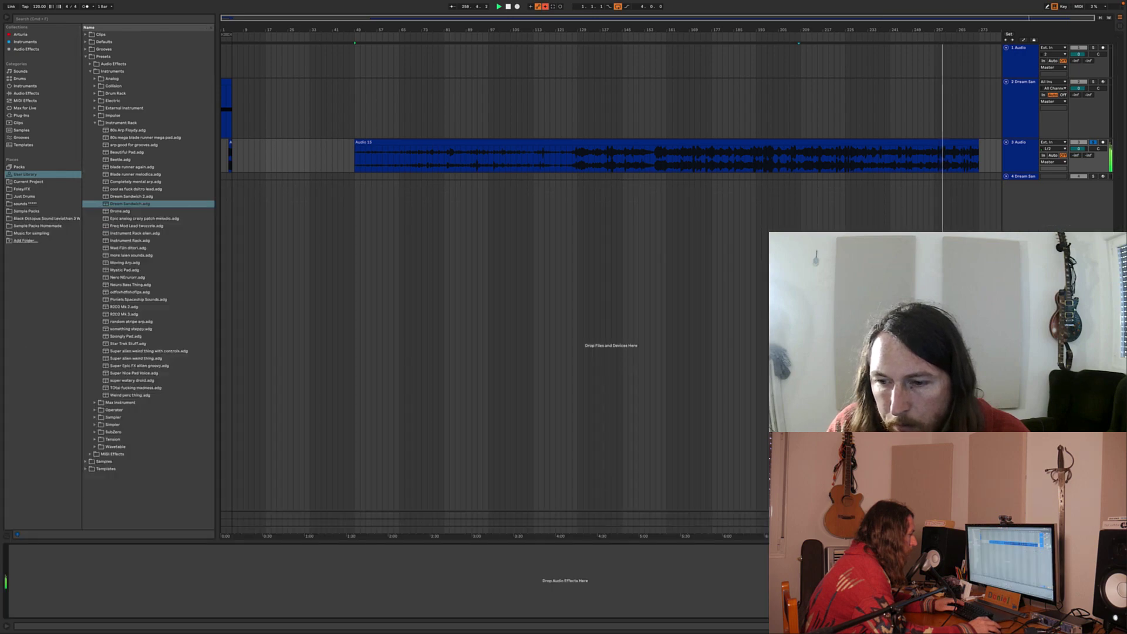
pyautogui.press('super+alt+l')
pyautogui.press('space')
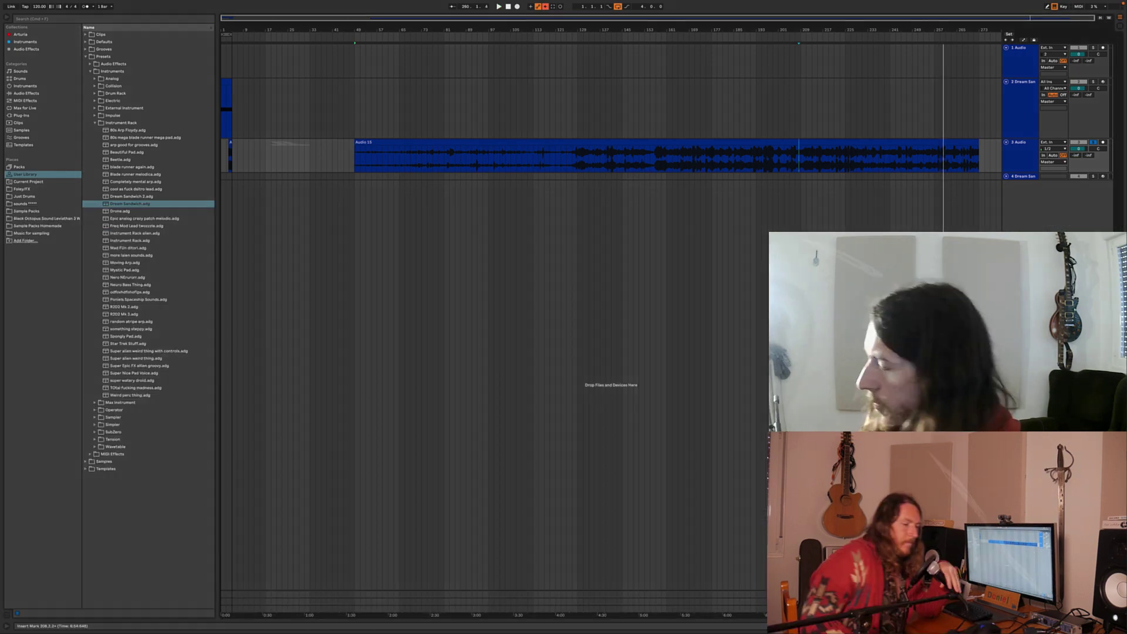